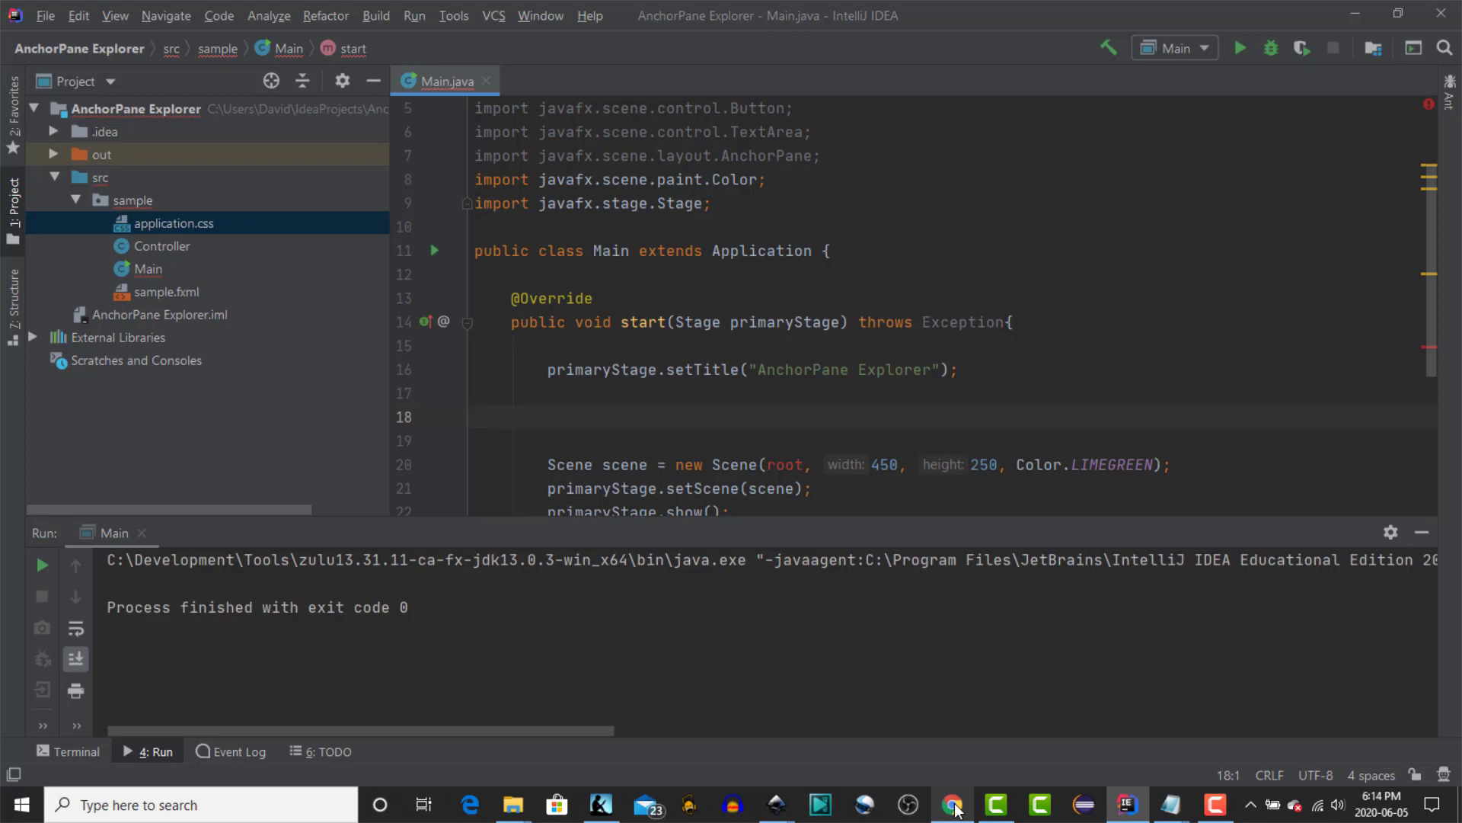
# On line 18, add the AnchorPane root, a TextArea, and Open and Close buttons with prefWidth 75.0
pyautogui.press('Tab')
pyautogui.write('Anch')
pyautogui.write('orPane root ')
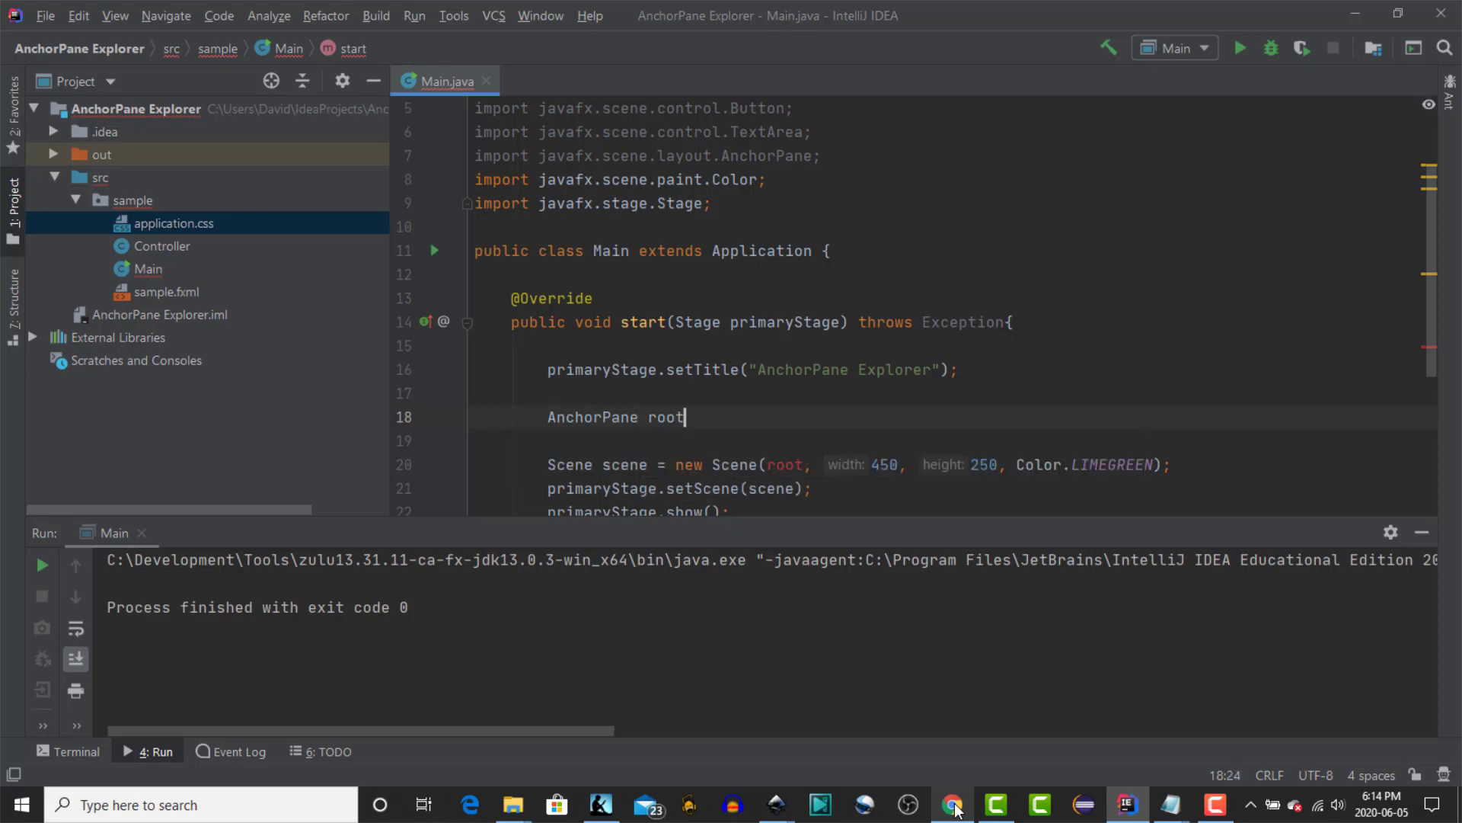
pyautogui.write('= new An')
pyautogui.write('chorPane')
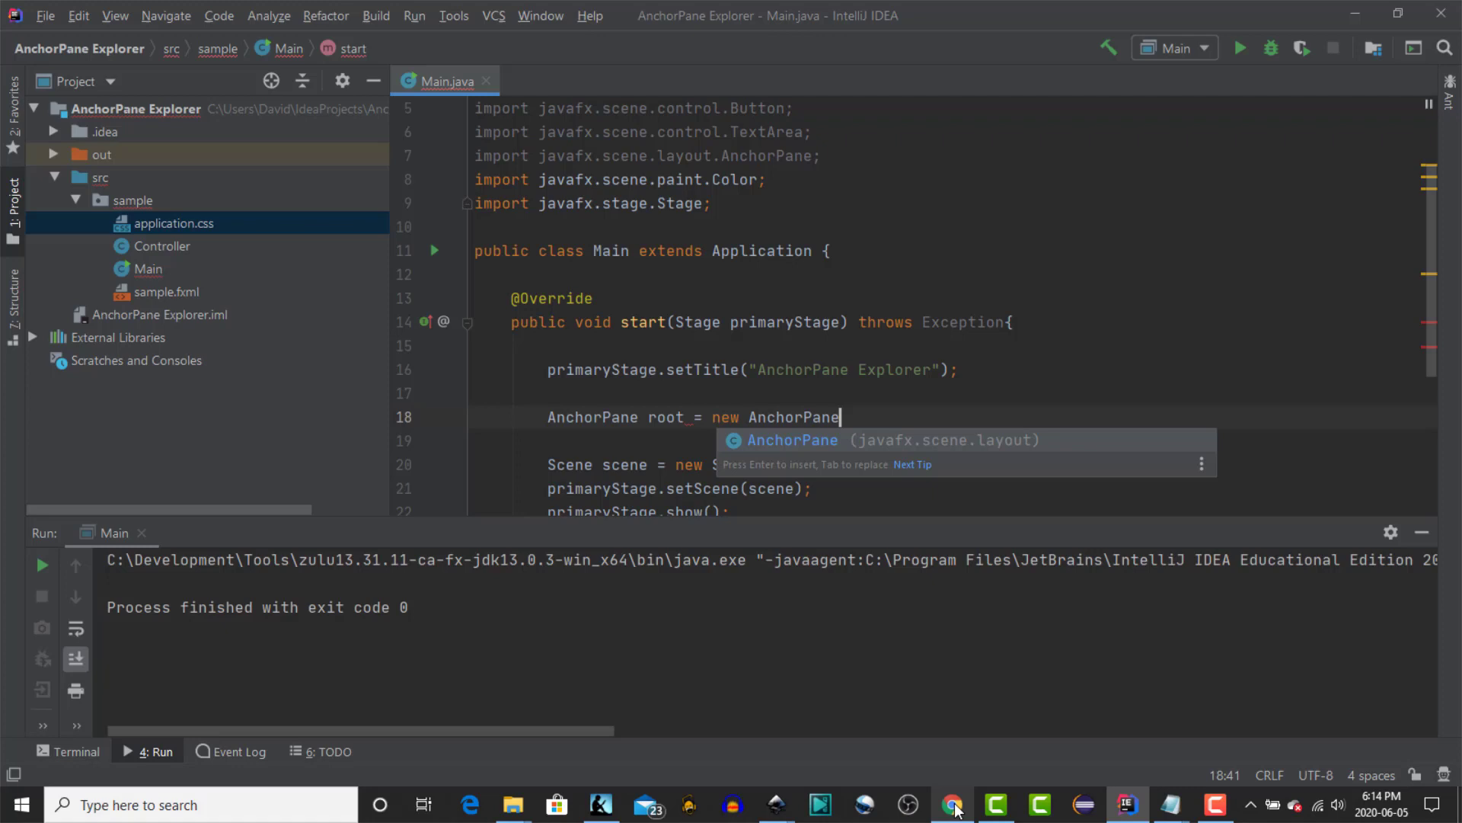
pyautogui.write('();')
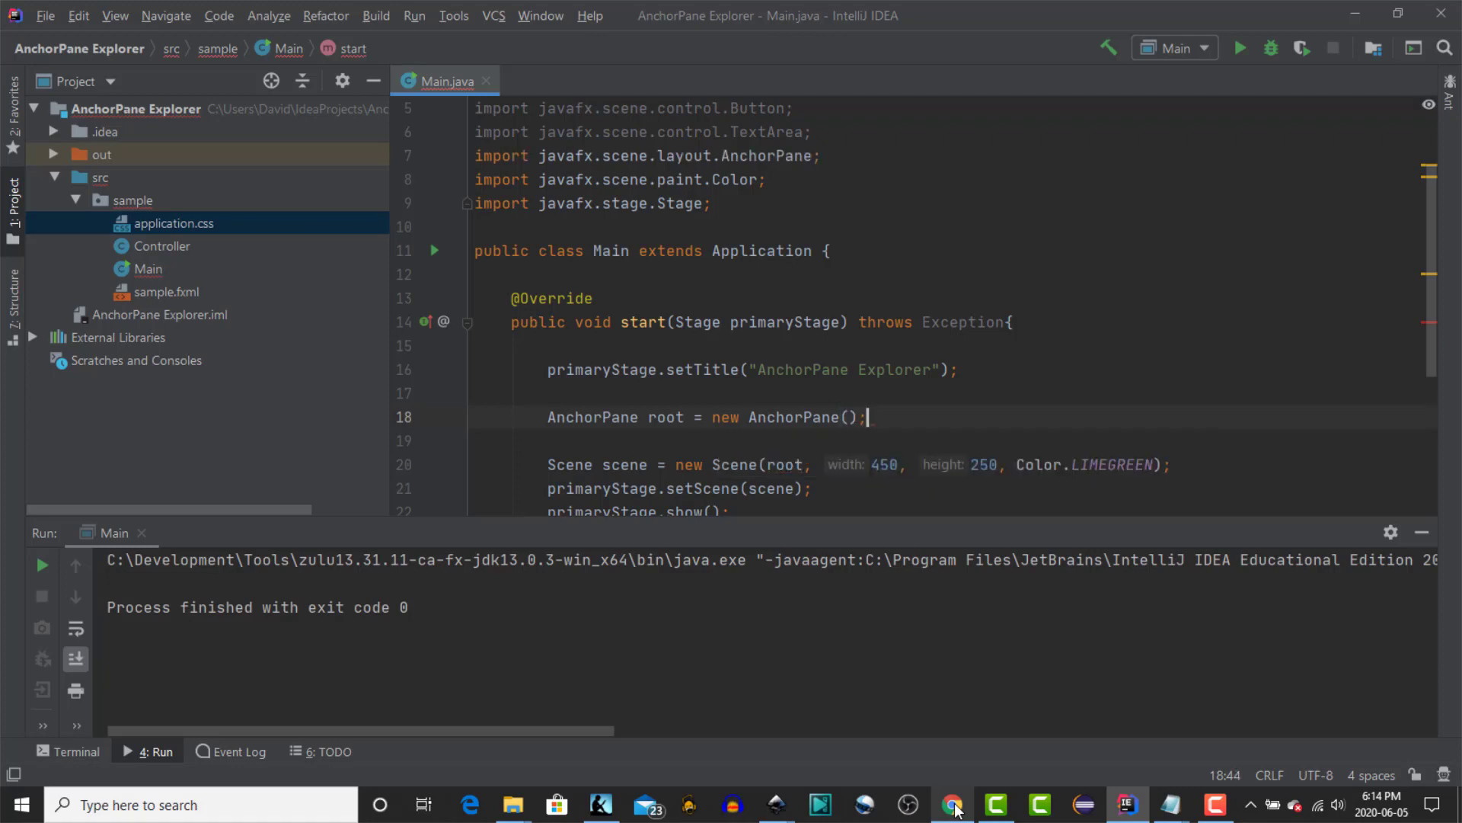
pyautogui.write('// Create Controls         TextArea textArea = new TextArea();         Button button1 = new Button("Open");         button1.setPrefWidth(75.0);         Button button2 = new Button("Close");         button2.setPrefWidth(75.0);')
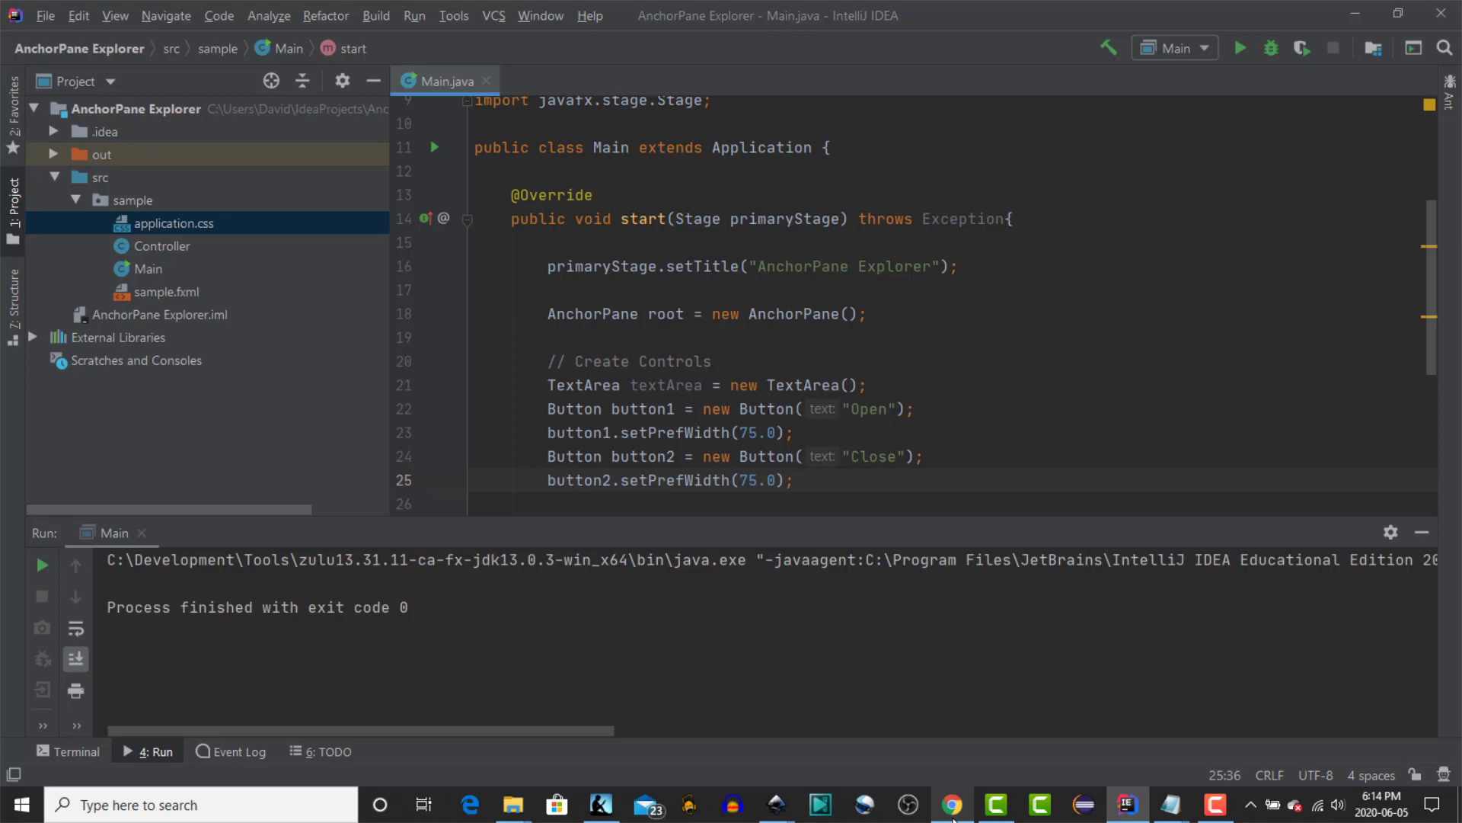
pyautogui.press('Return')
pyautogui.press('Return')
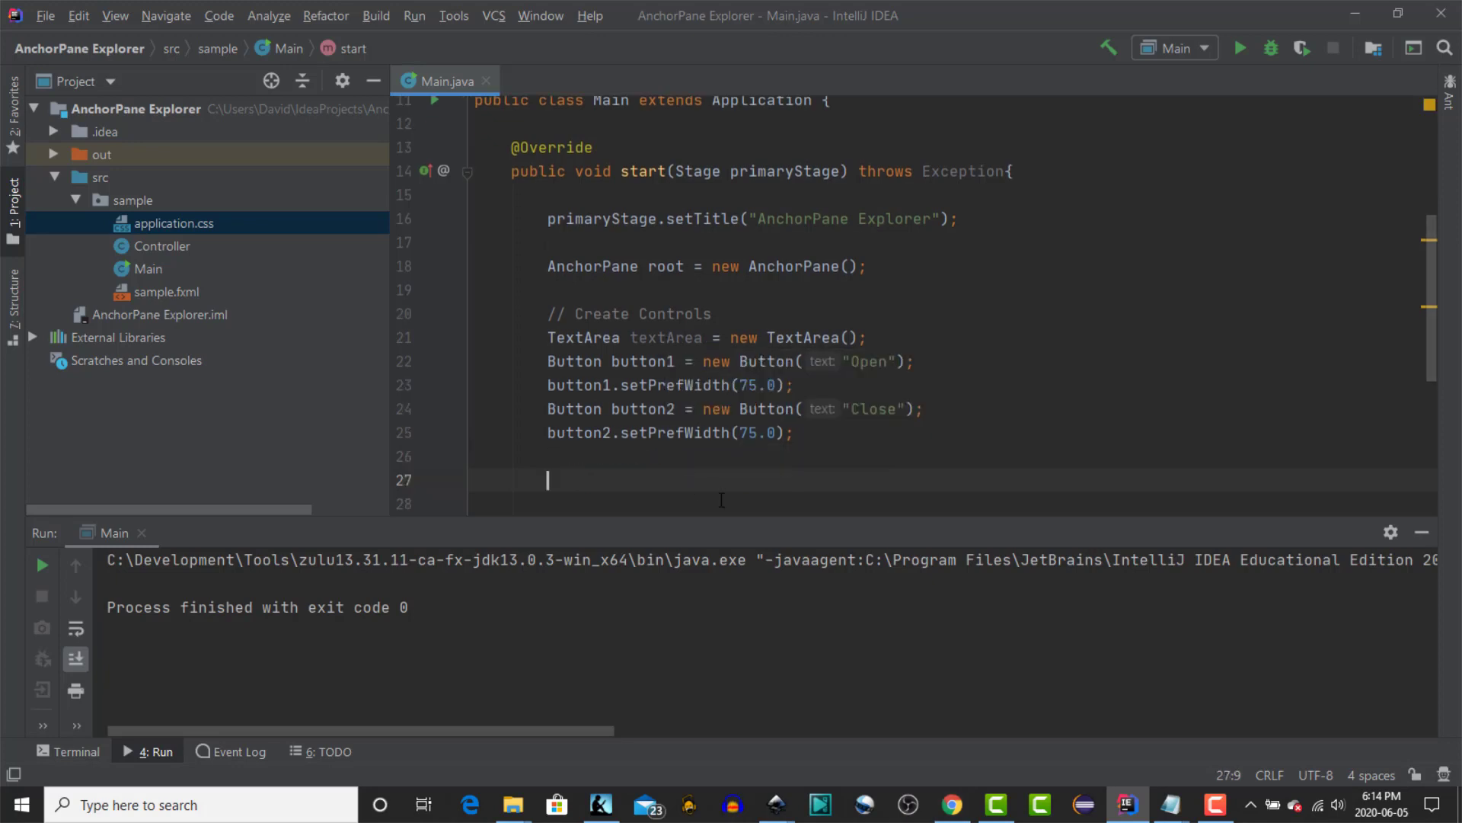
pyautogui.scroll(-2, 1156, 329)
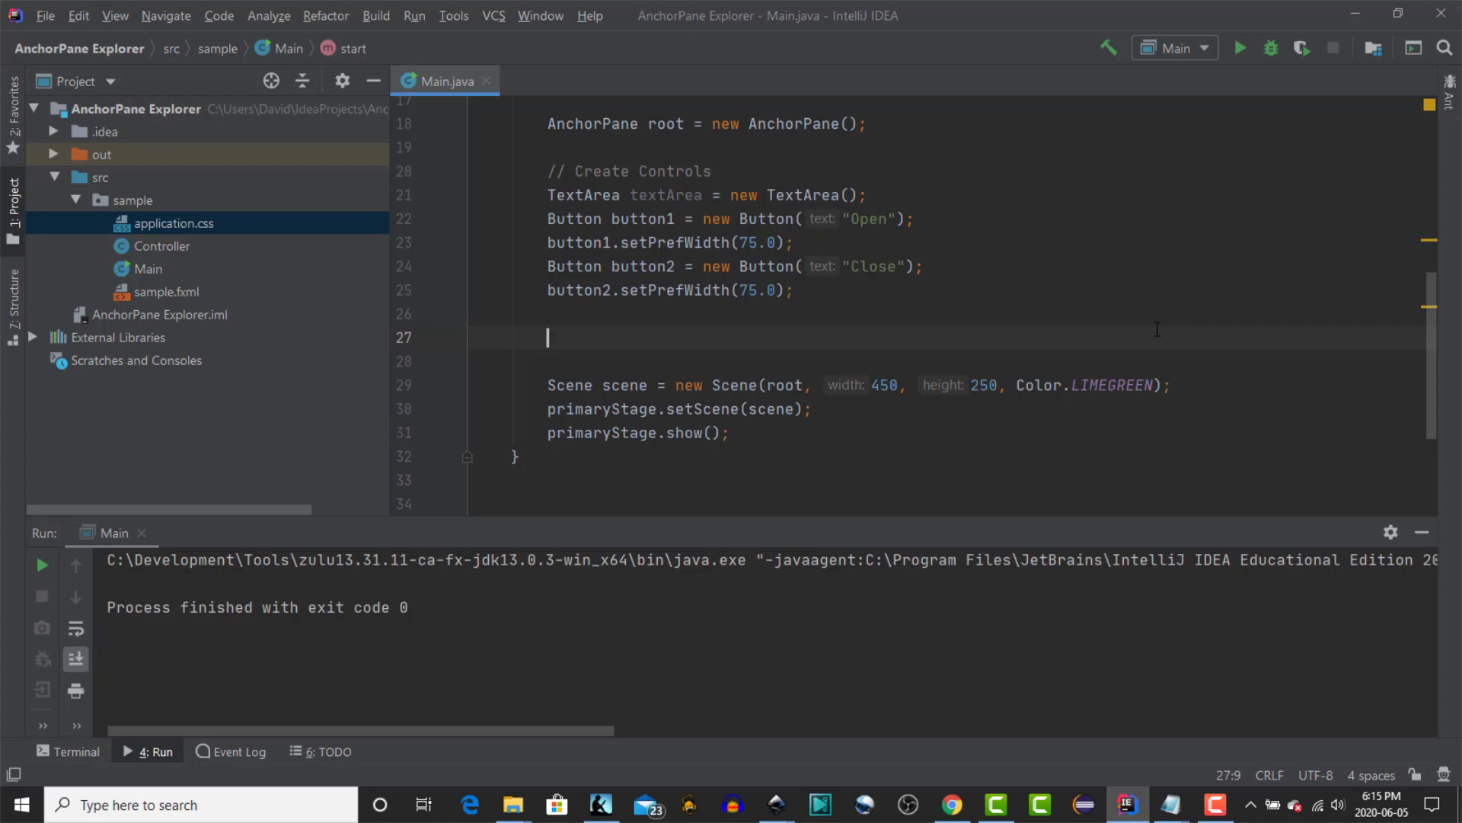
pyautogui.write('root')
pyautogui.write('.')
# Build root.getChildren().addAll(textArea, button1, ...) with code completion
pyautogui.hotkey('ctrl', 'space')
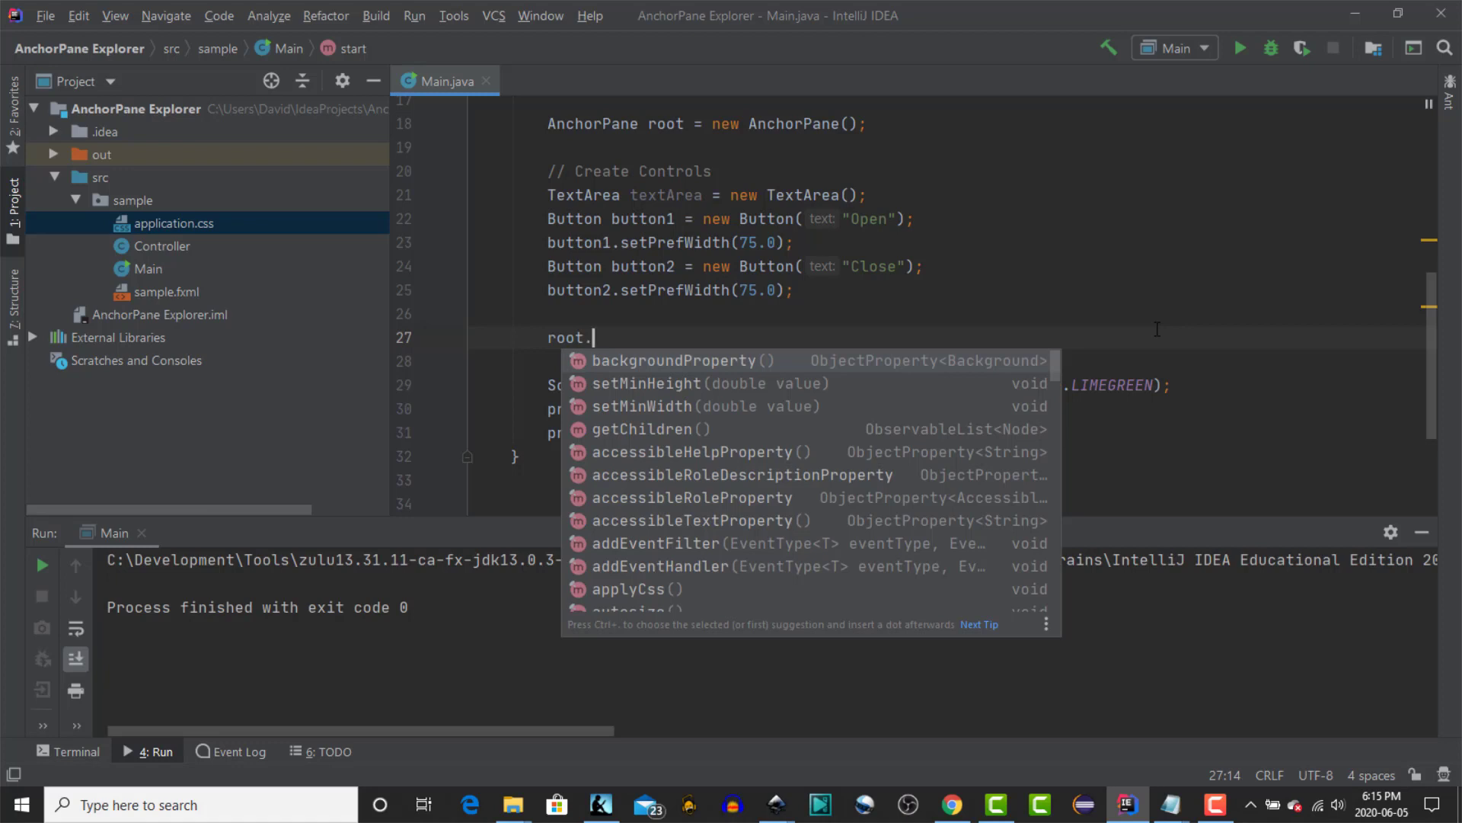
pyautogui.write('getc')
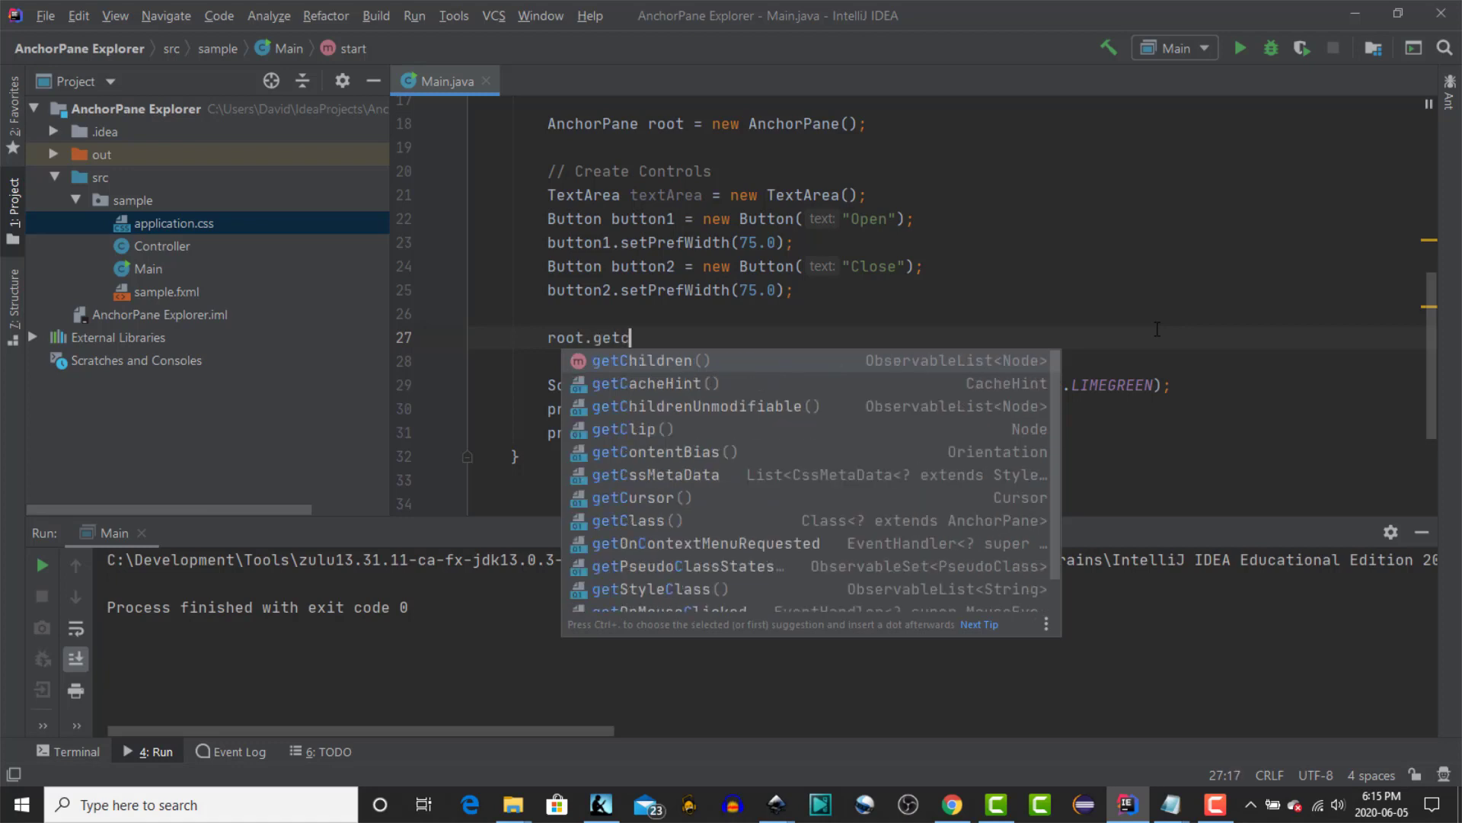
pyautogui.write('h')
pyautogui.press('Return')
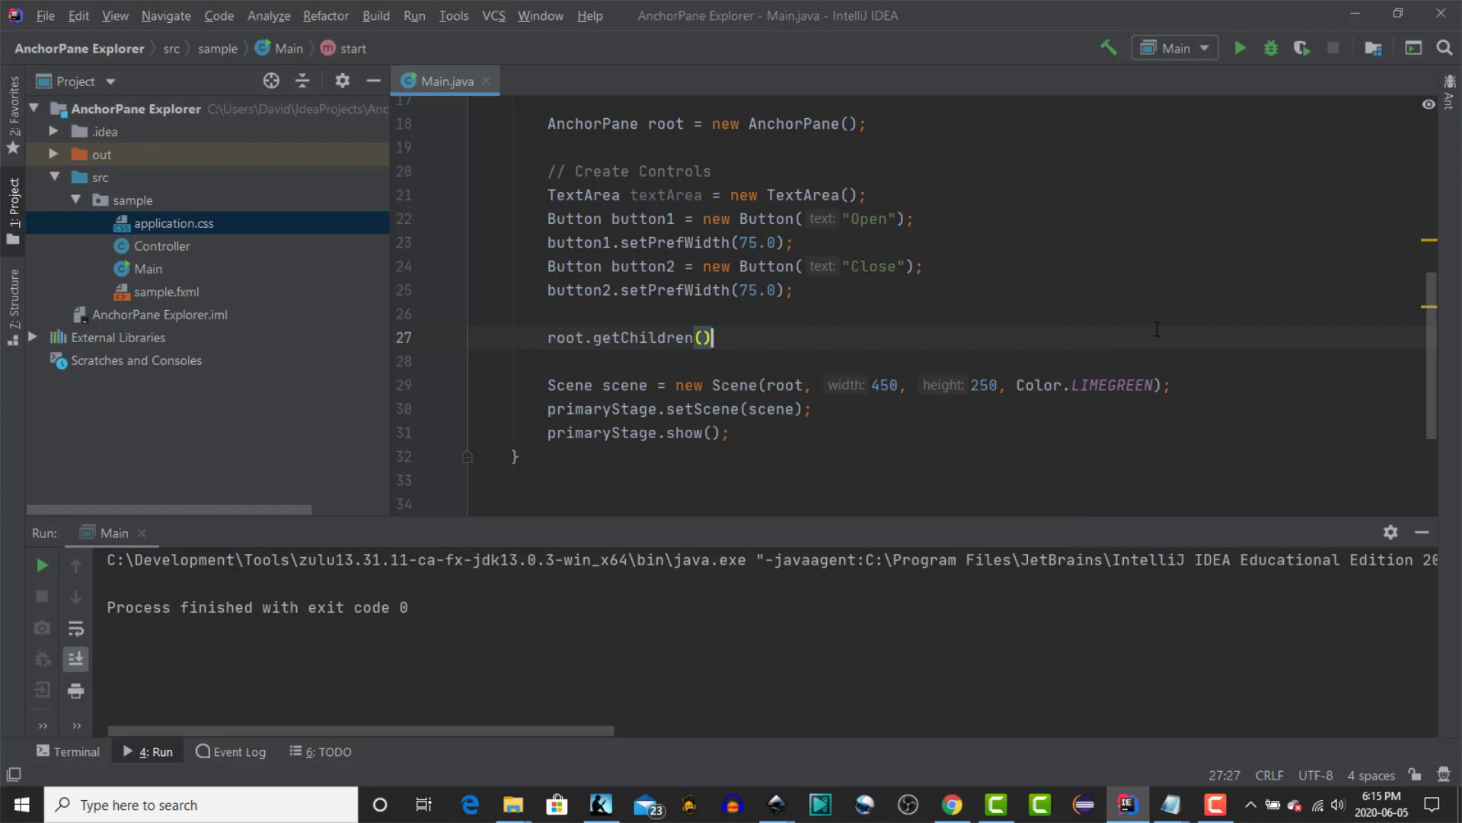
pyautogui.write('.')
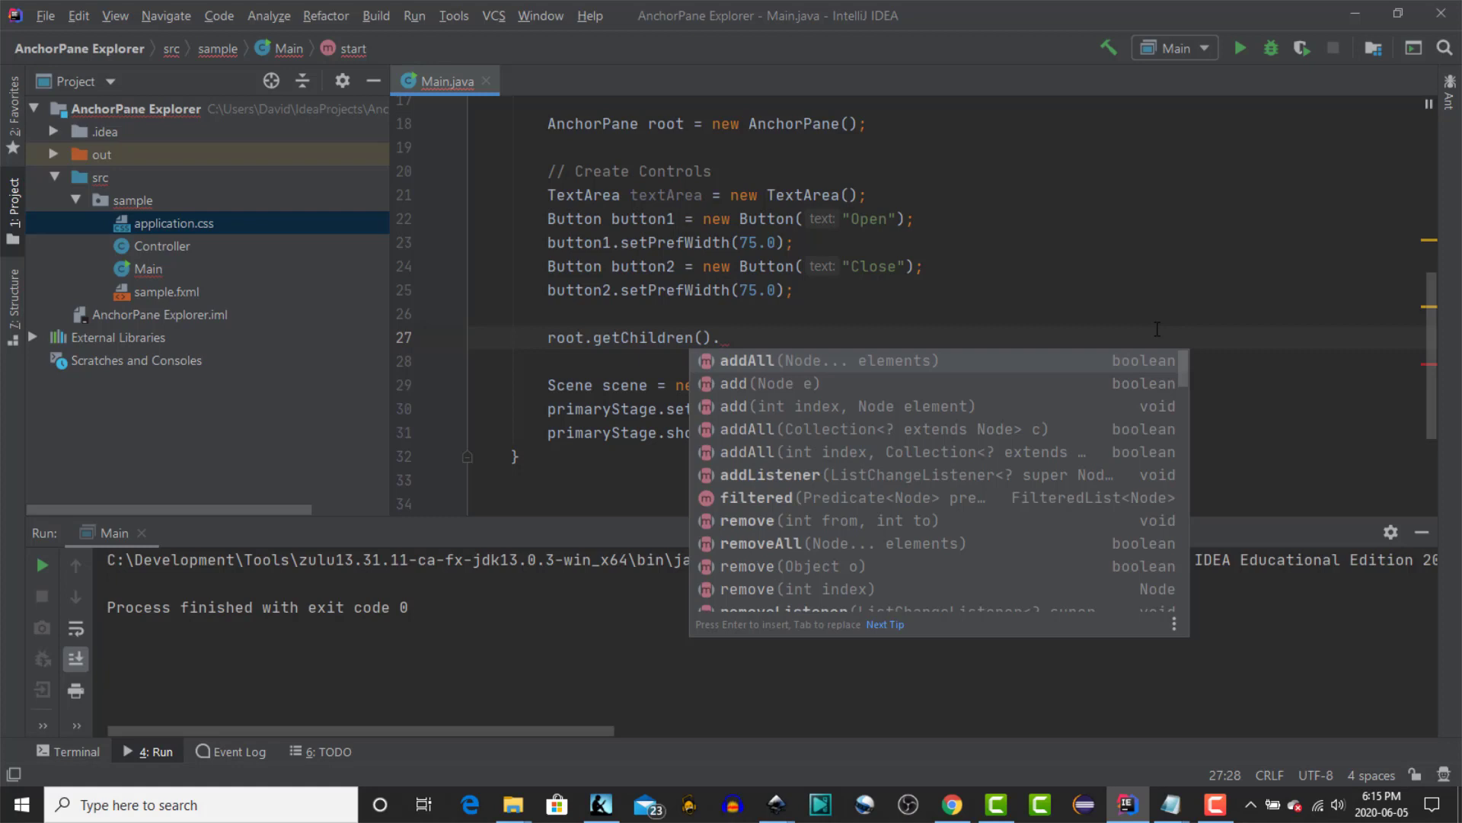
pyautogui.press('Return')
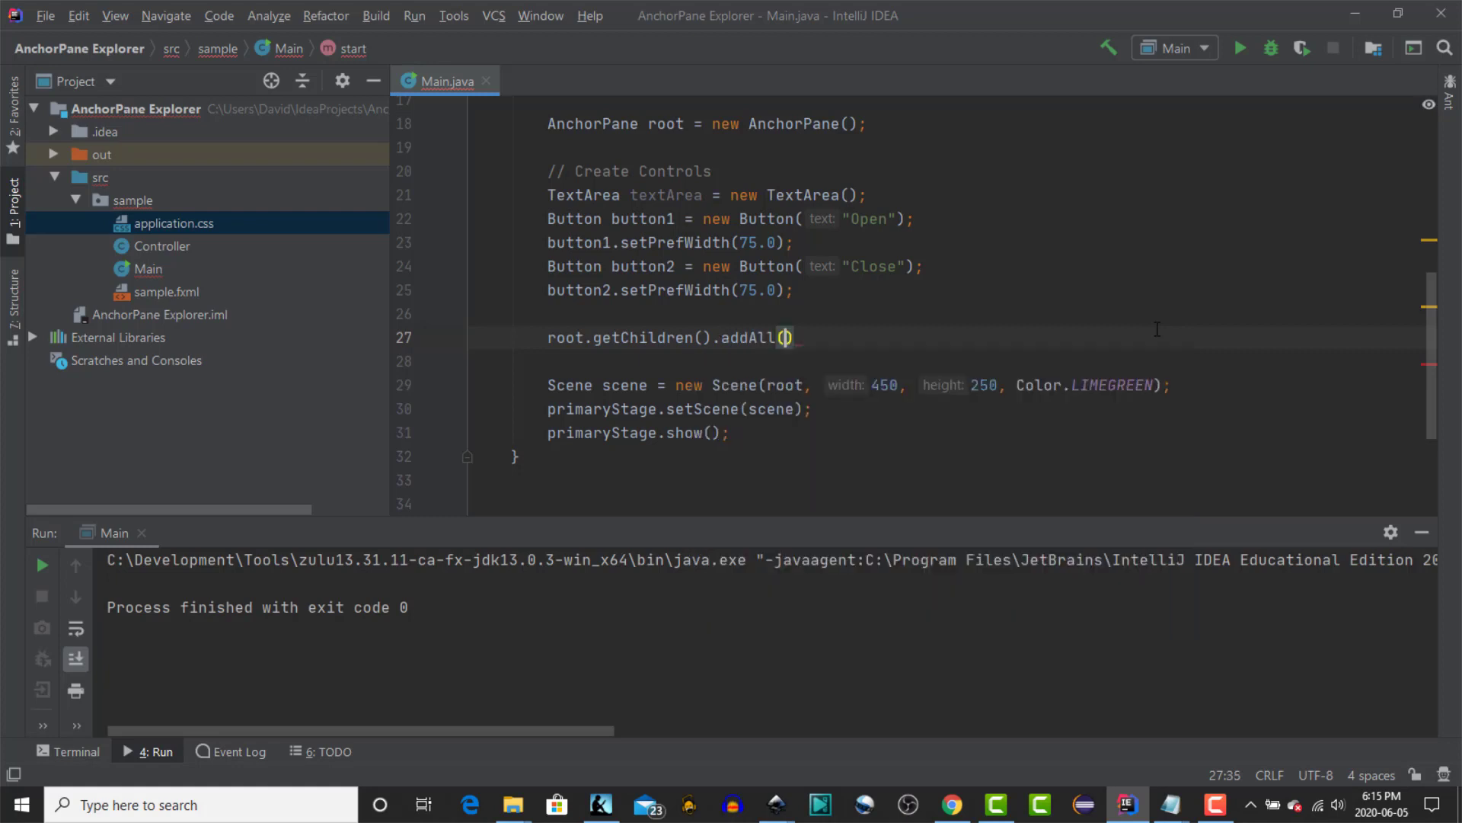
pyautogui.write('te')
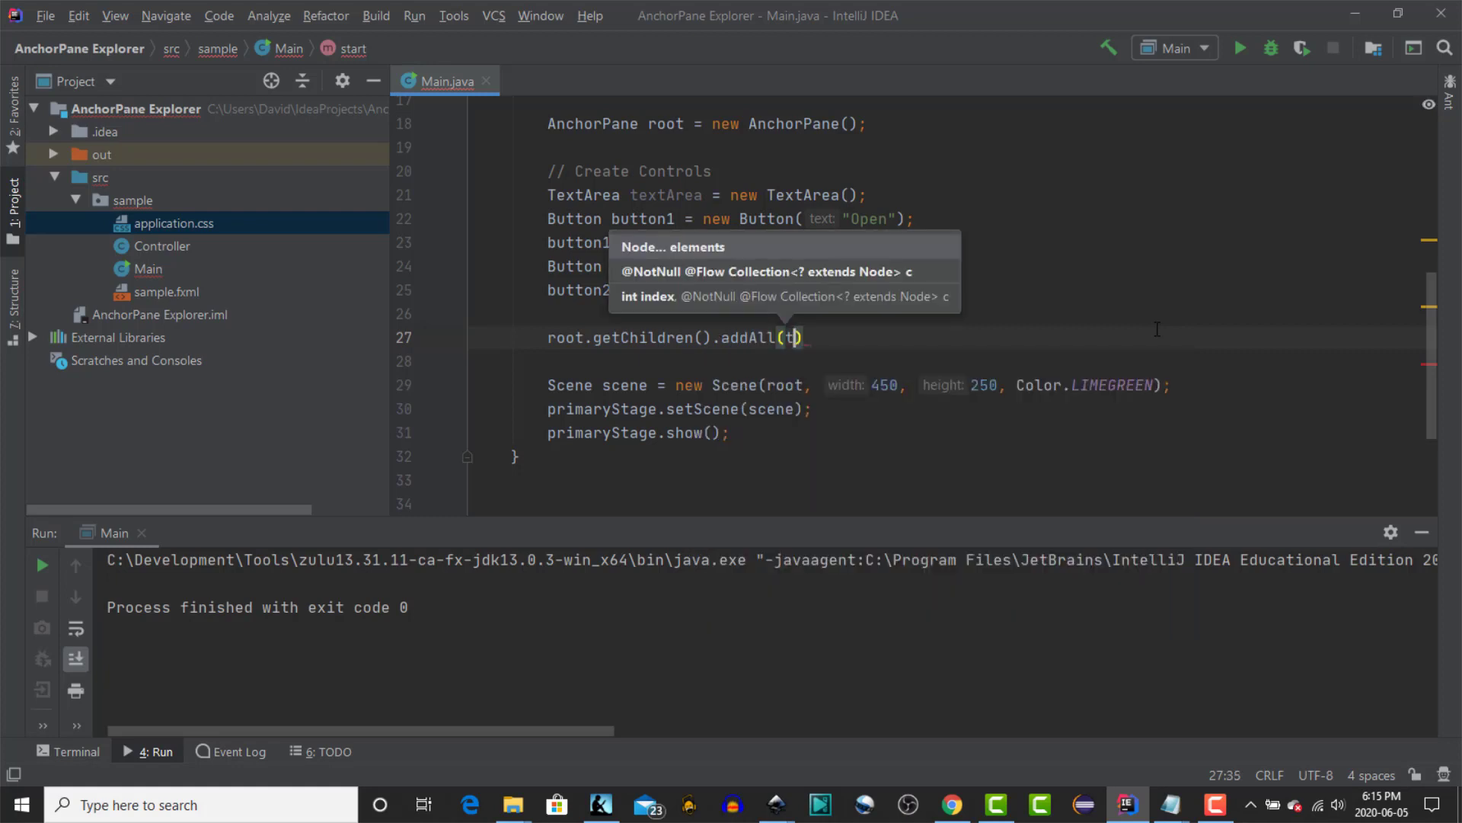
pyautogui.press('Return')
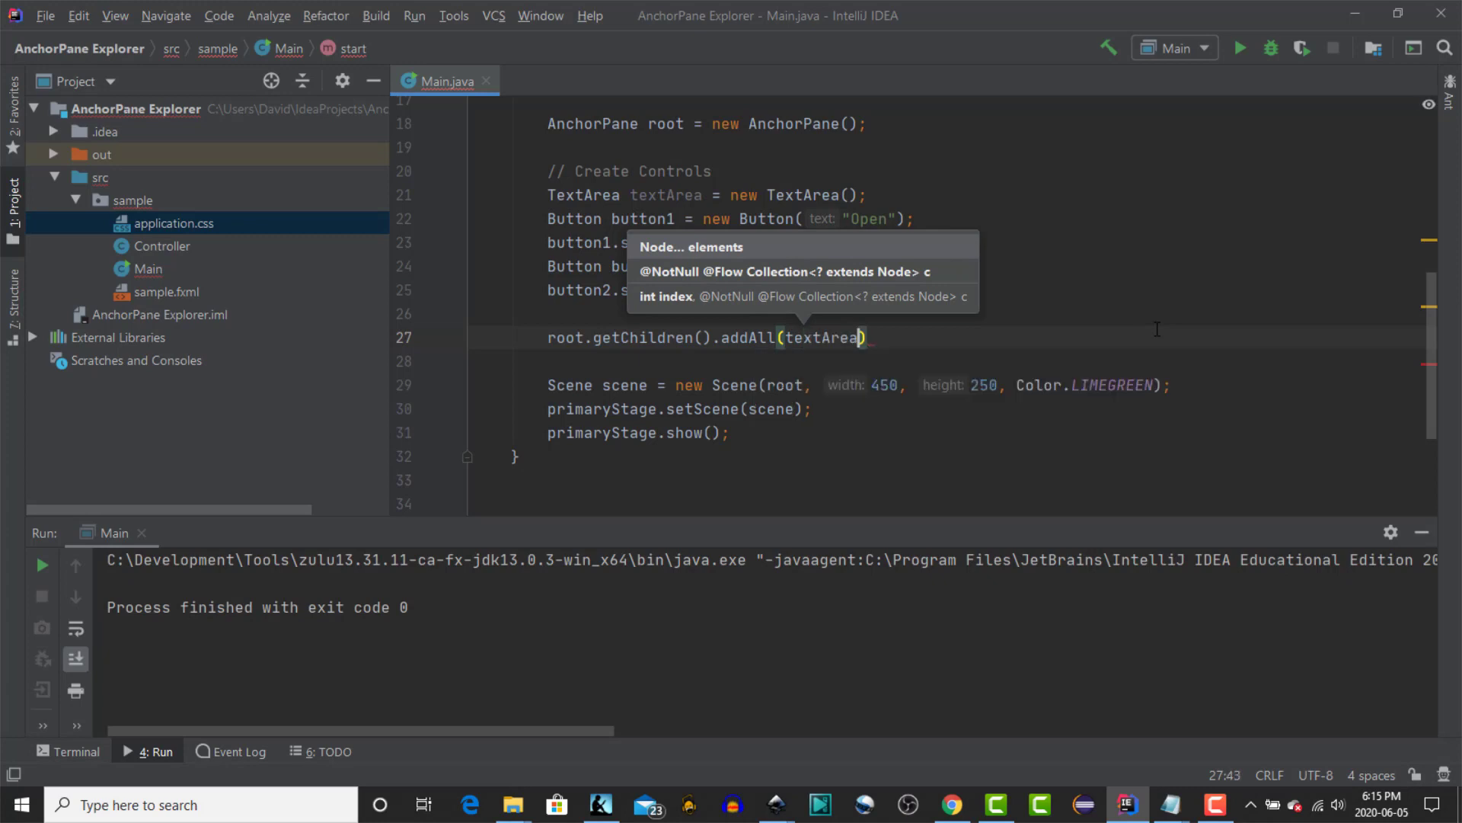
pyautogui.write(', ')
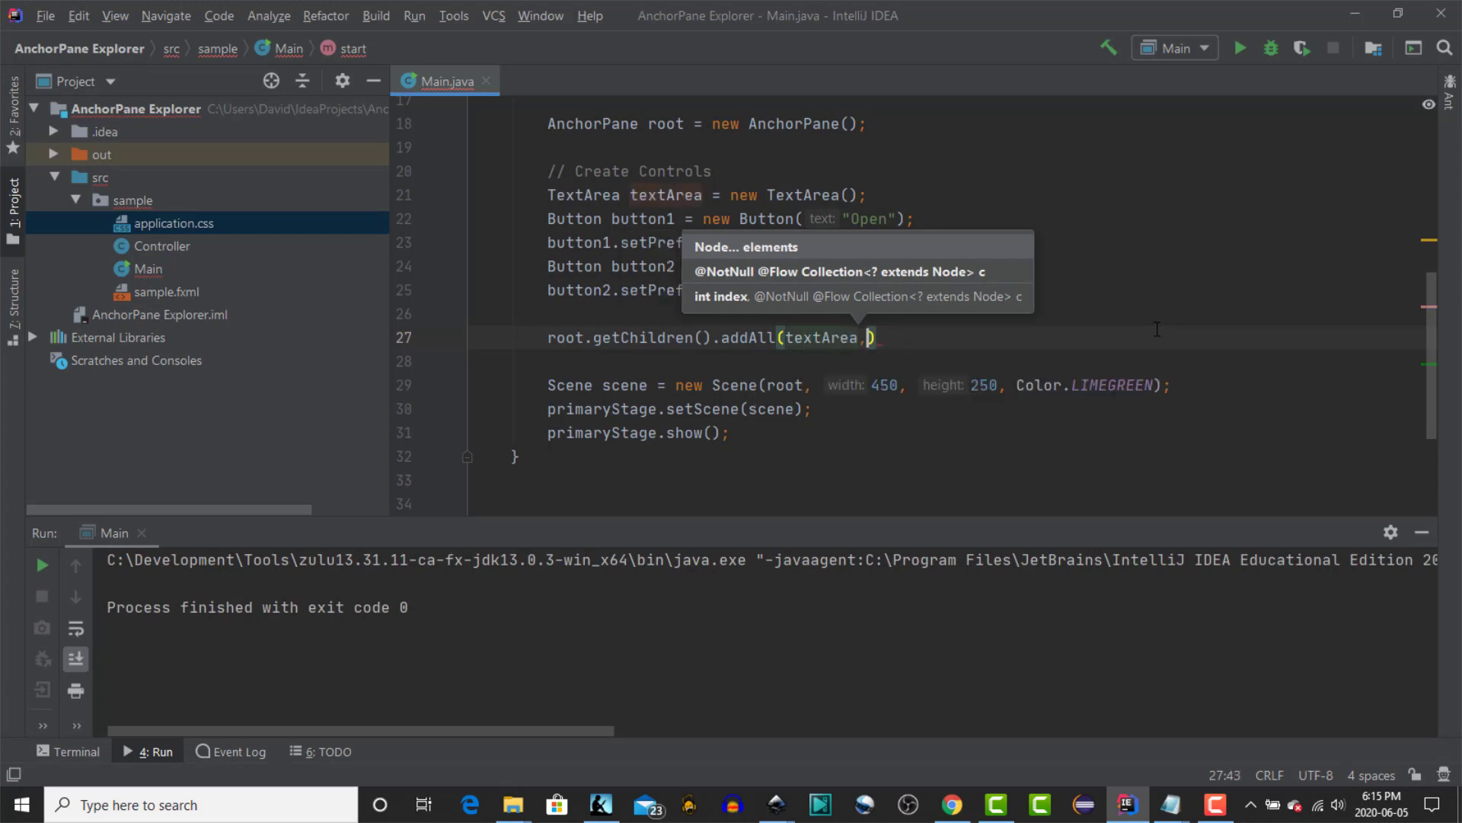
pyautogui.write('bu')
pyautogui.press('Return')
pyautogui.write(', ')
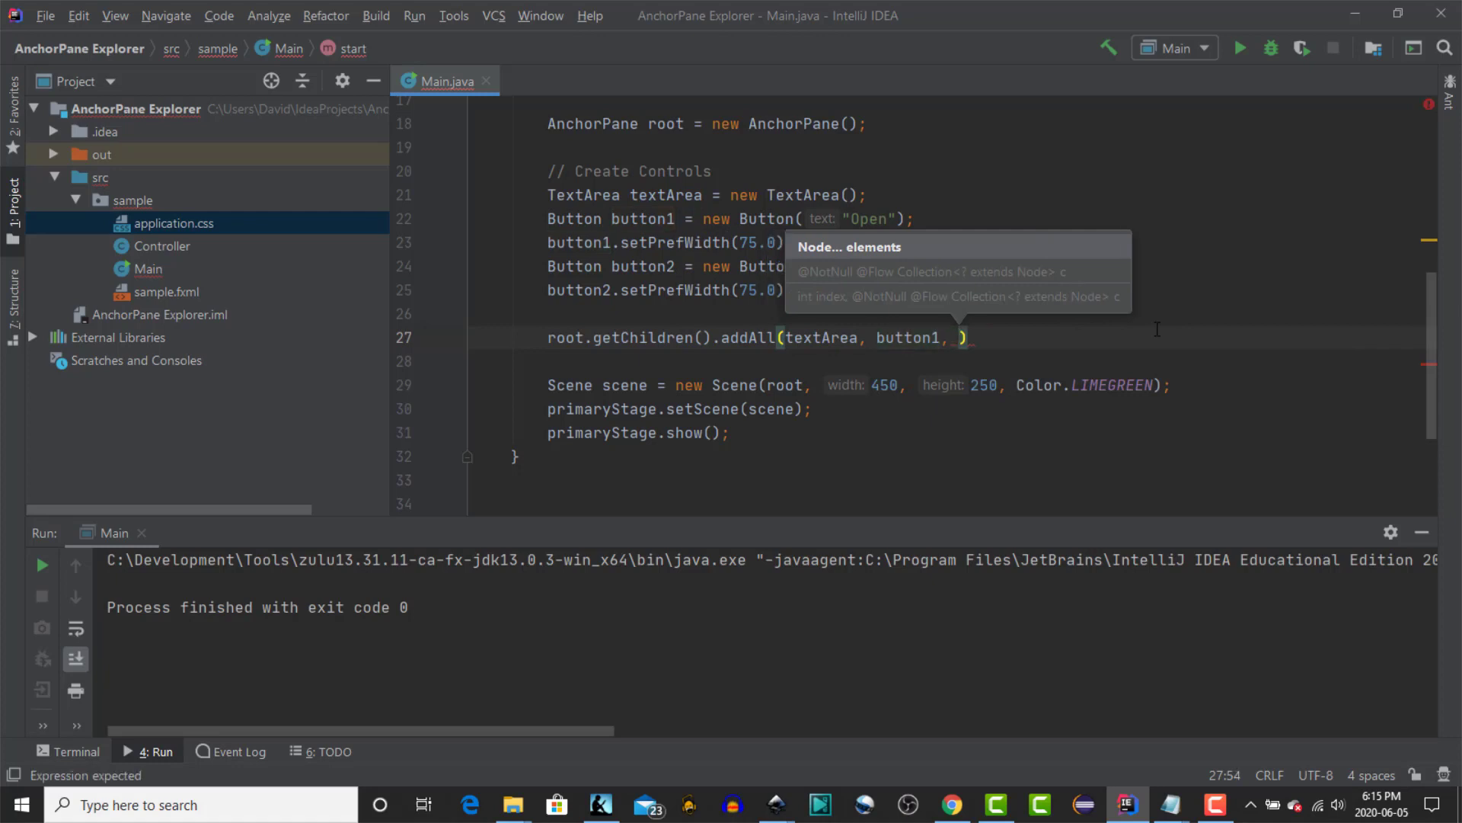
pyautogui.write('button2);')
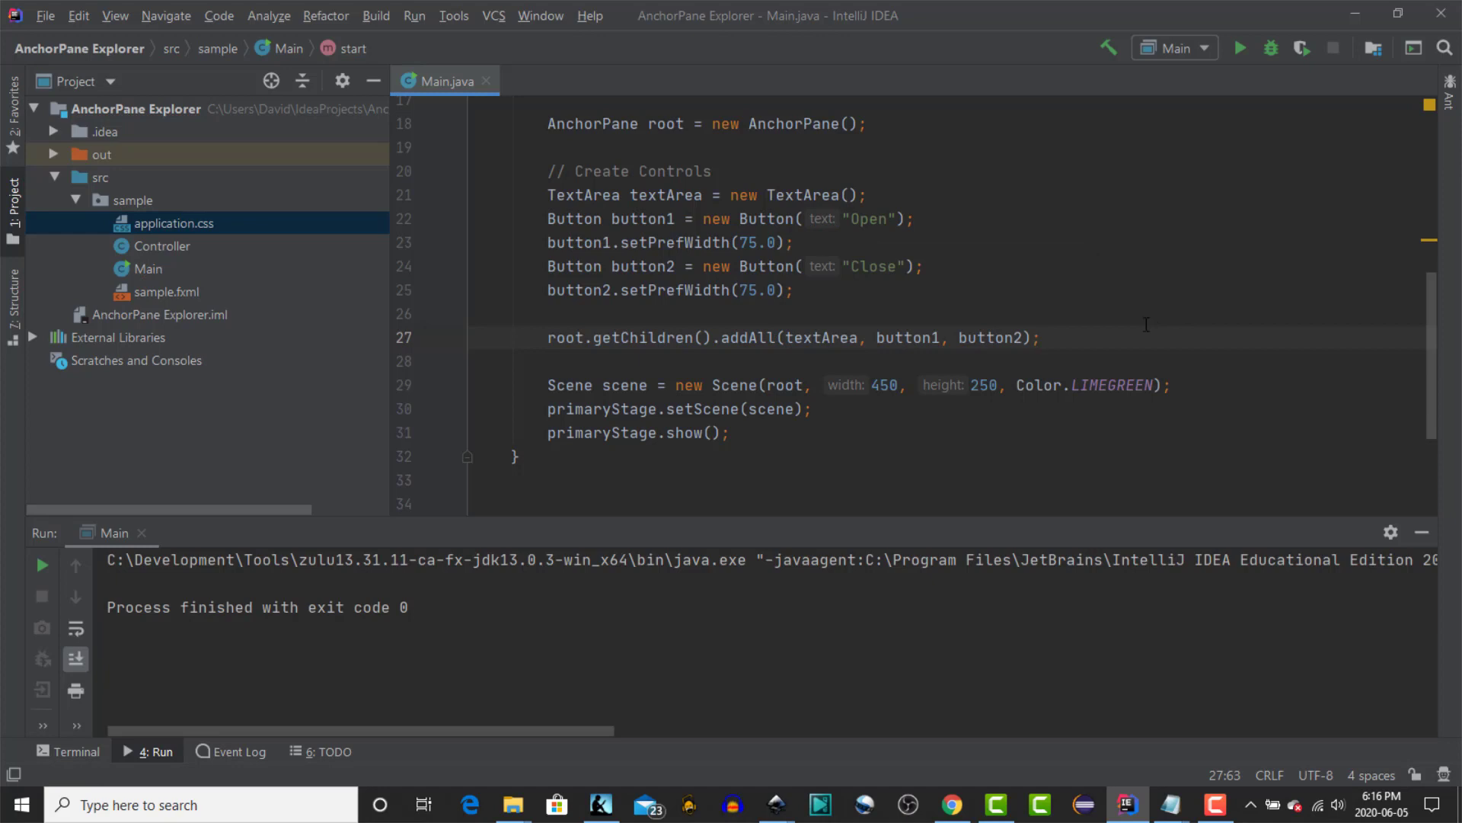
pyautogui.click(1238, 49)
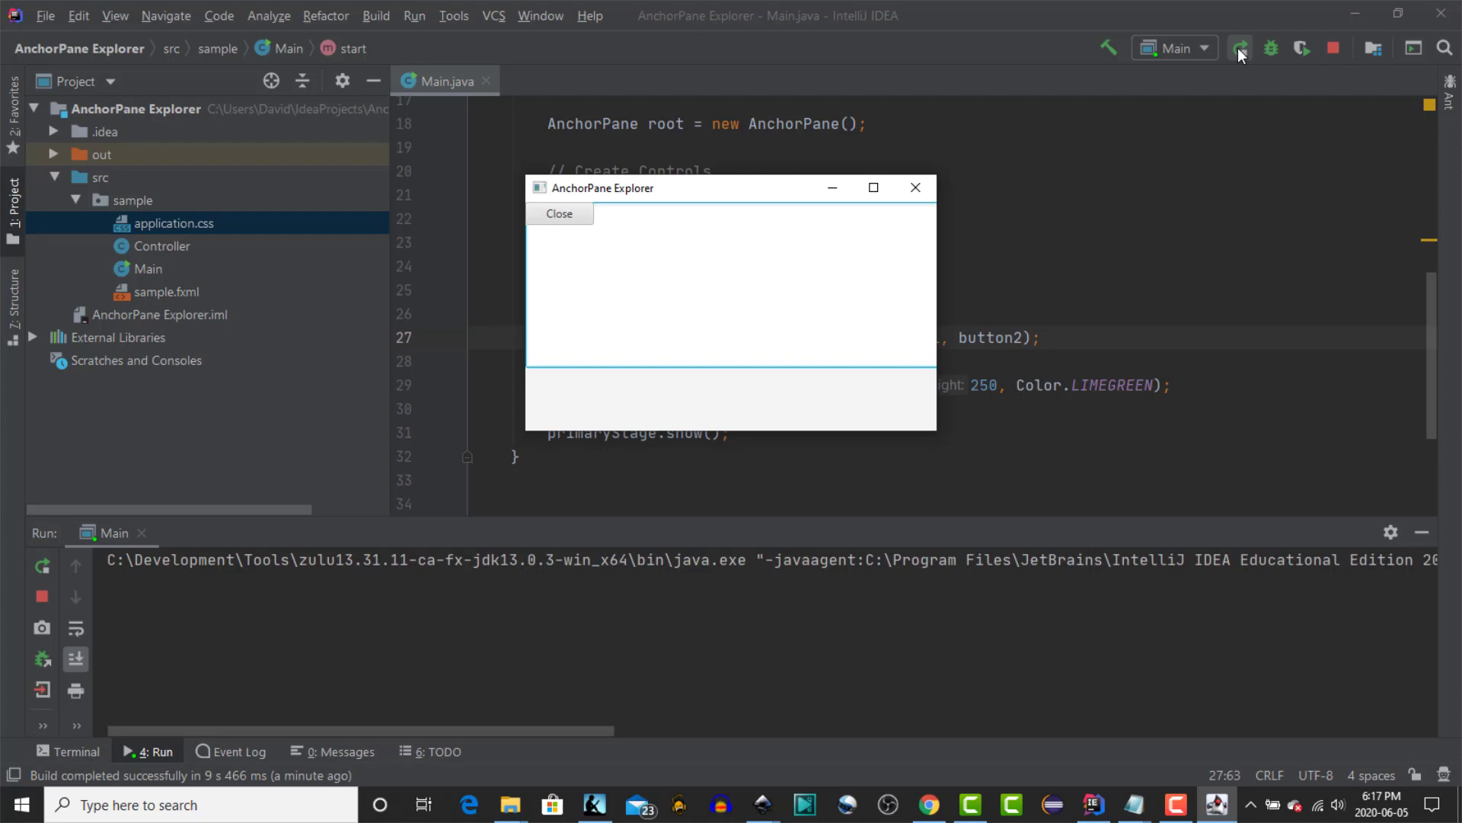
pyautogui.click(910, 182)
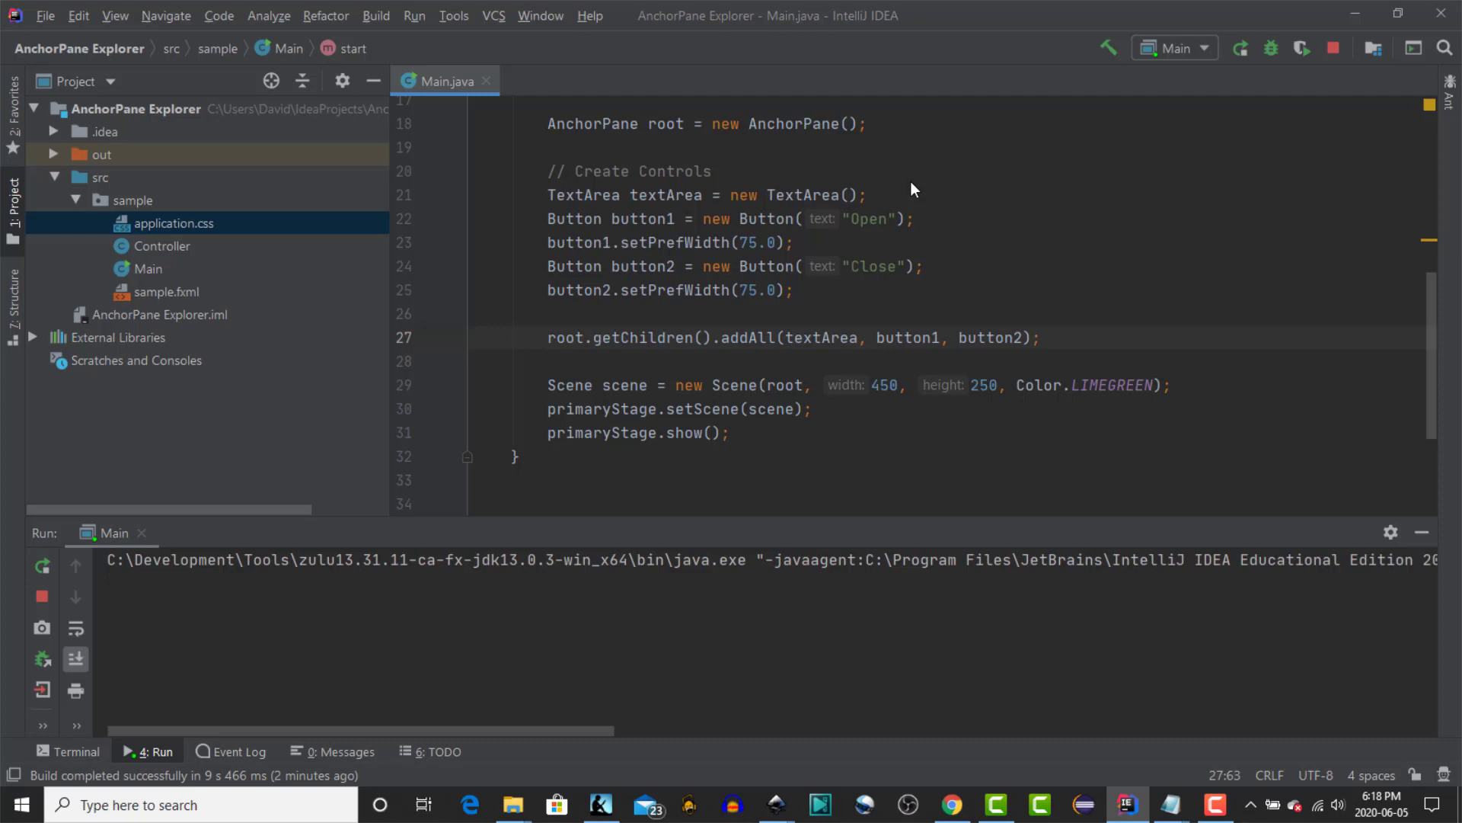
# Below the control declarations, add AnchorPane.setTopAnchor(textArea, 10.0)
pyautogui.click(1036, 314)
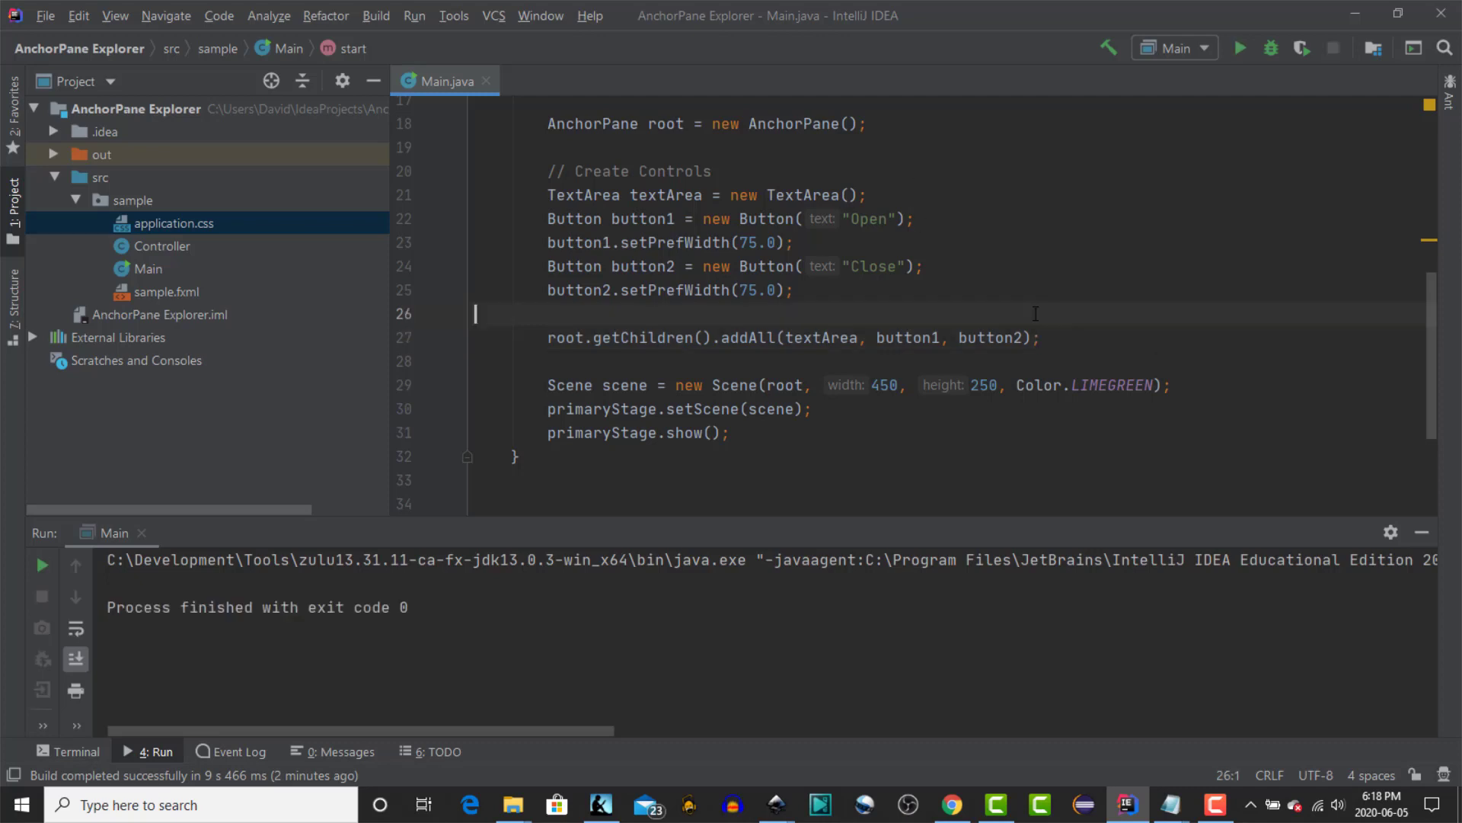
pyautogui.press('Return')
pyautogui.press('Return')
pyautogui.press('Up')
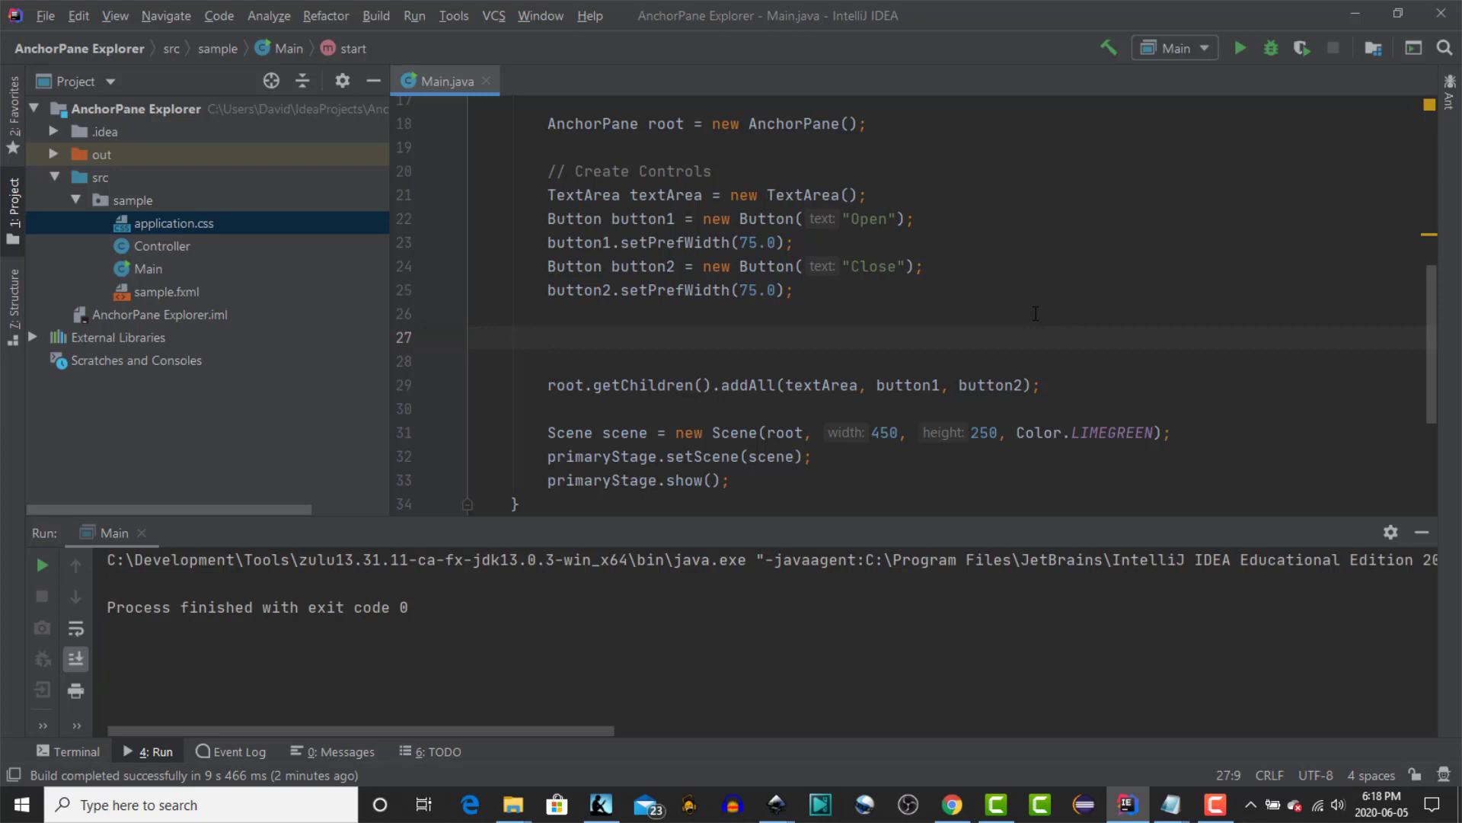
pyautogui.write('AnchorP')
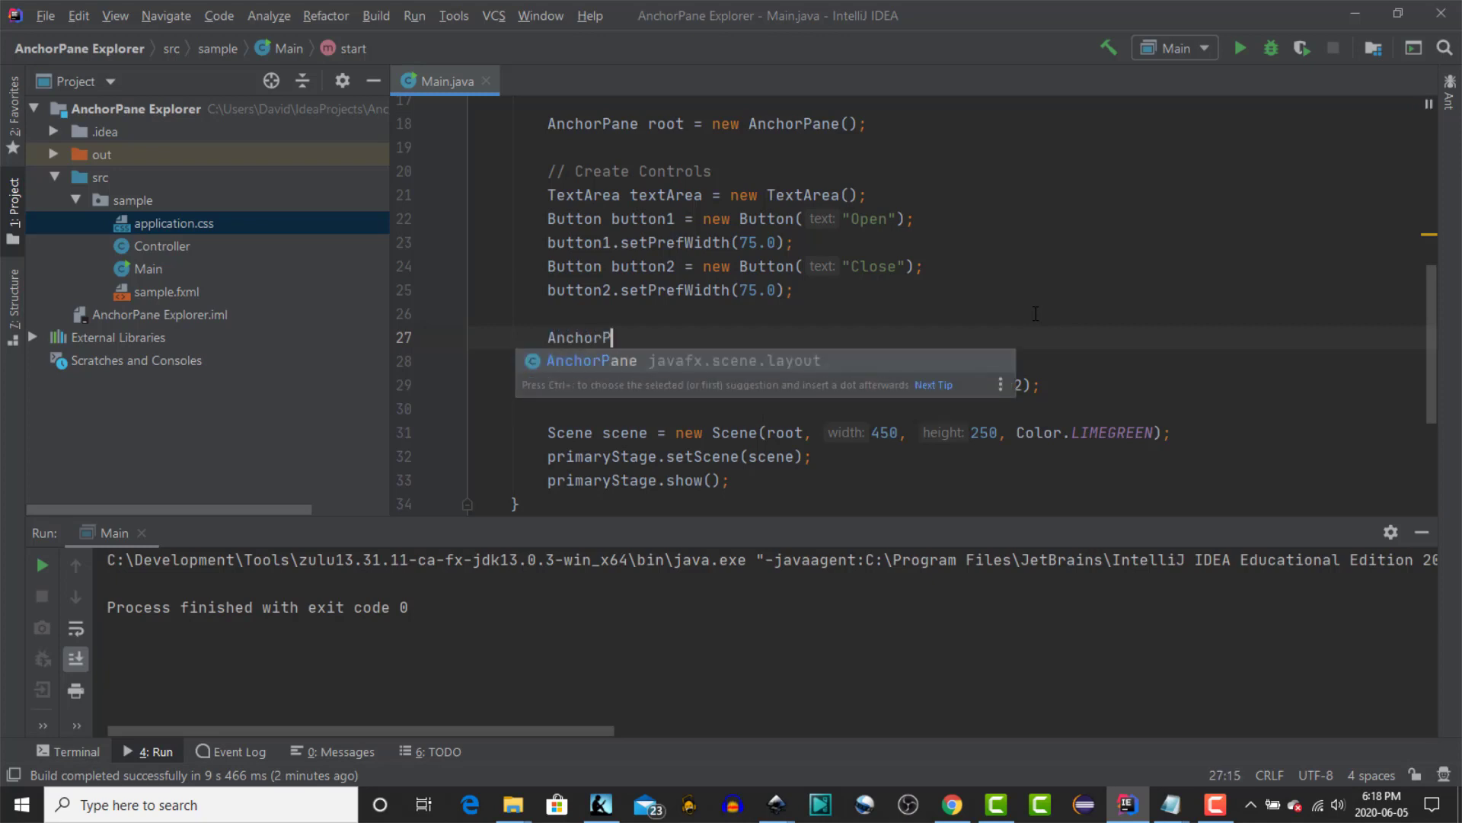
pyautogui.write('ane')
pyautogui.write('.')
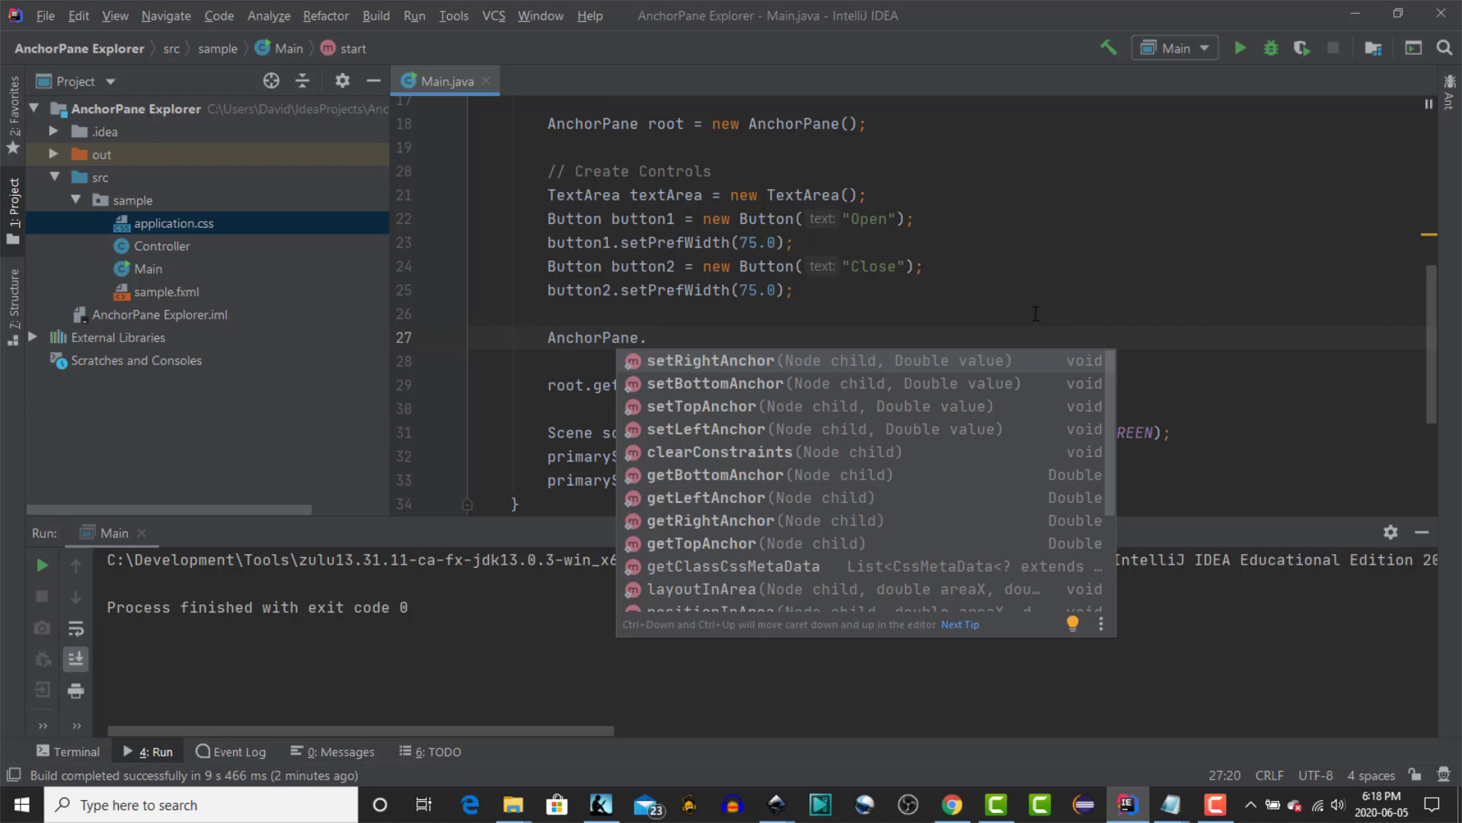
pyautogui.write('sett')
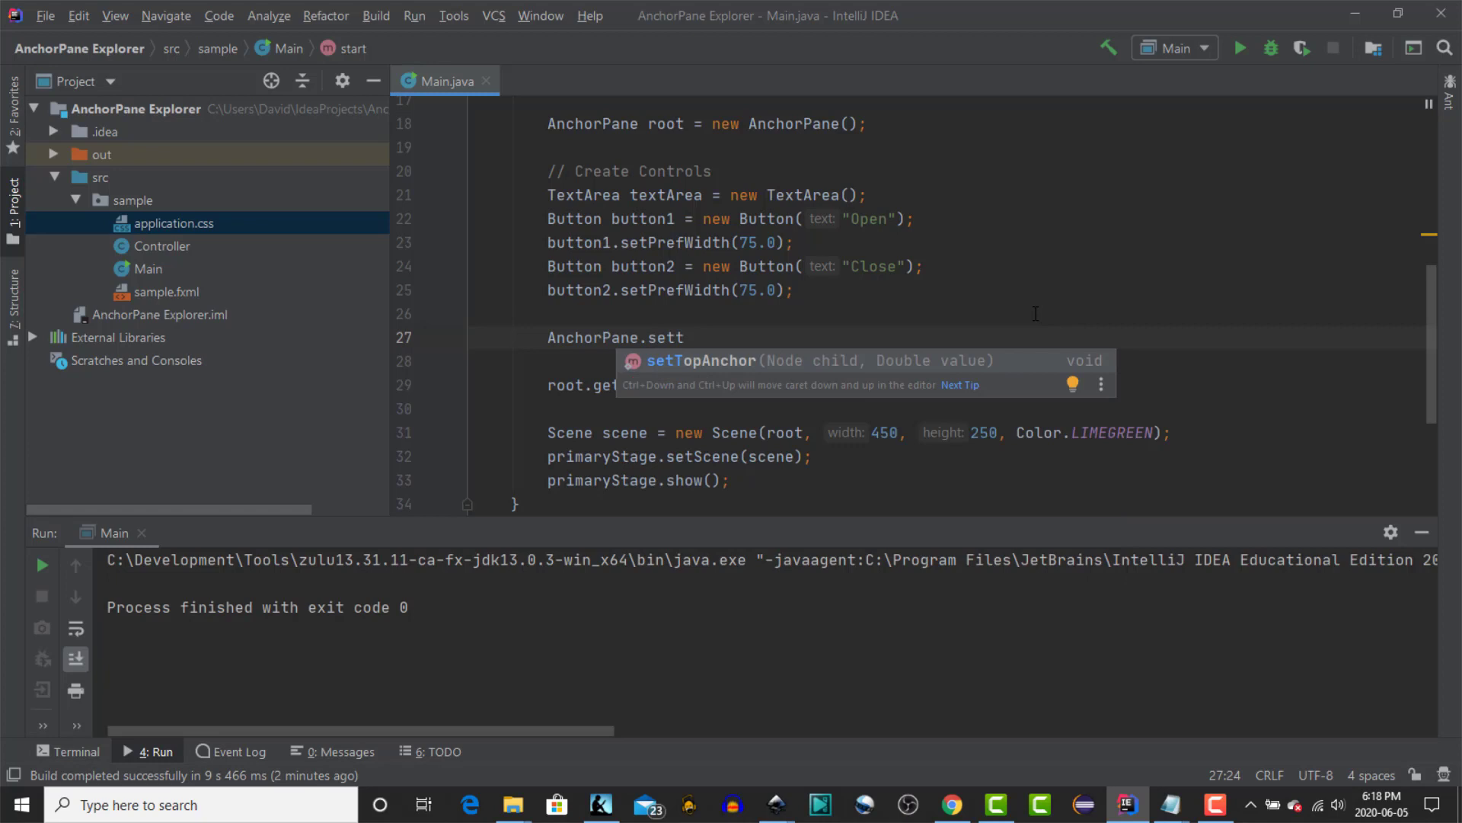
pyautogui.press('Return')
pyautogui.write('te);')
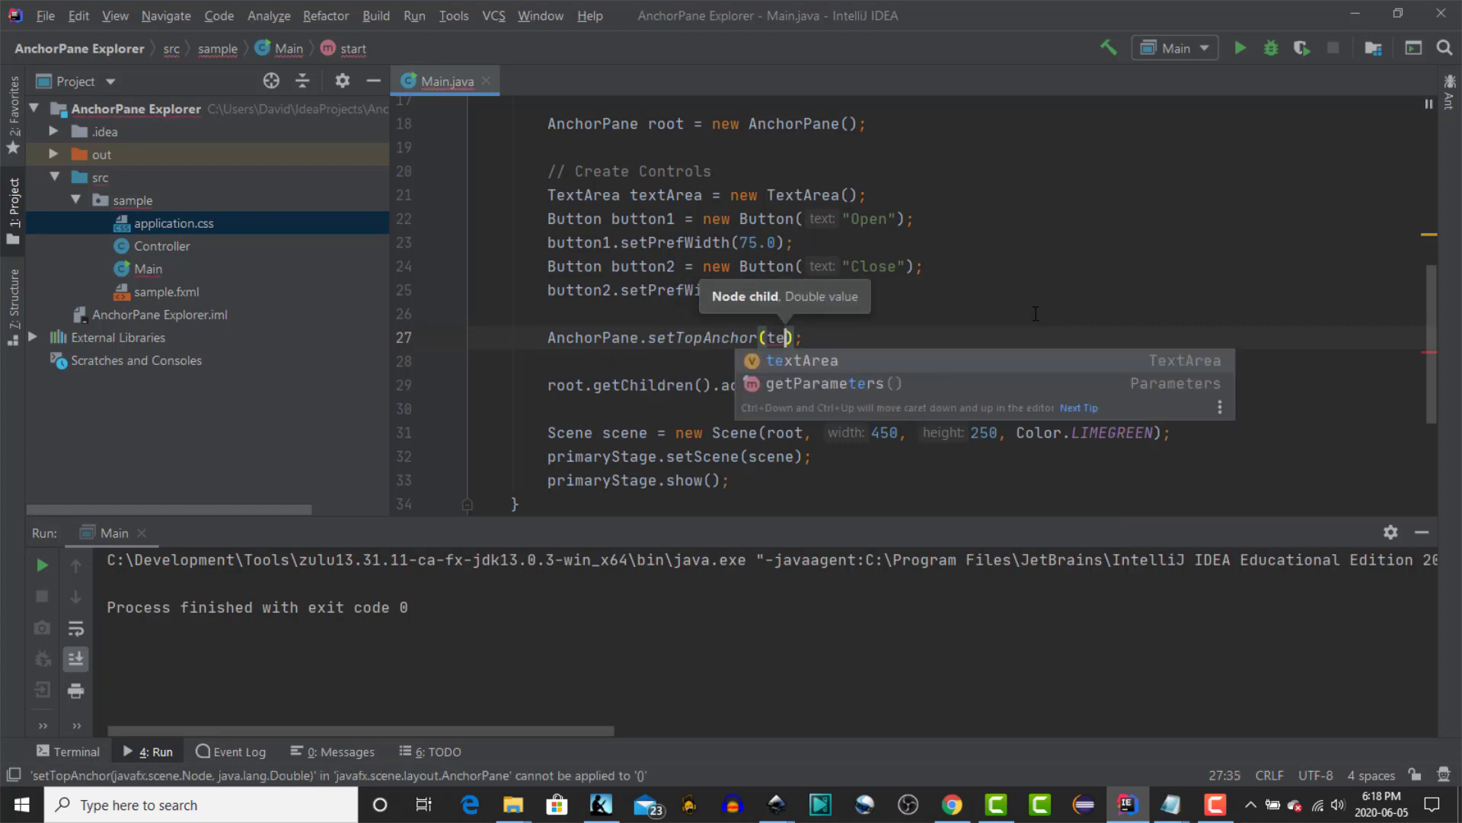
pyautogui.press('Return')
pyautogui.write(',')
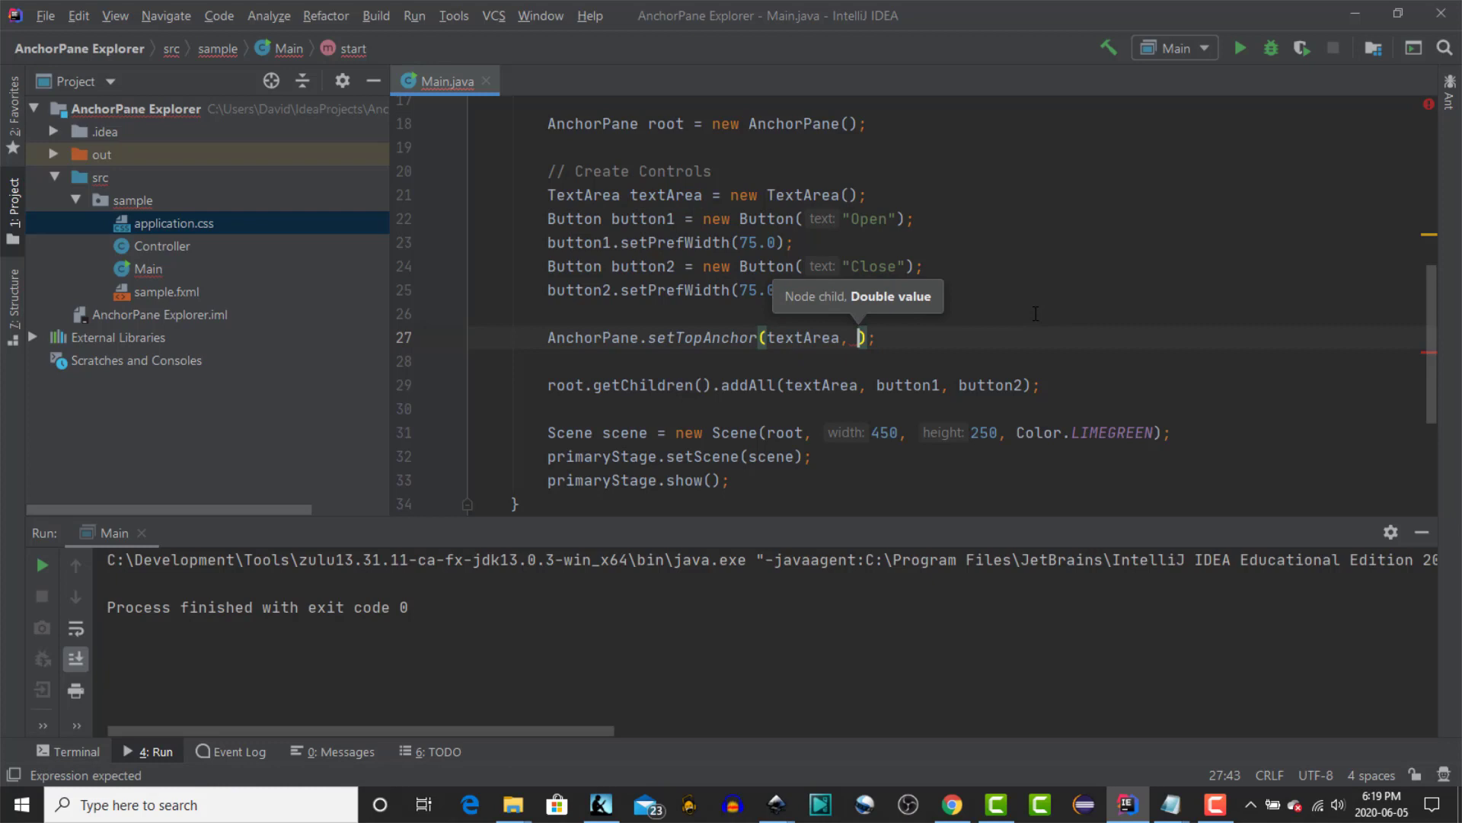
pyautogui.write('10')
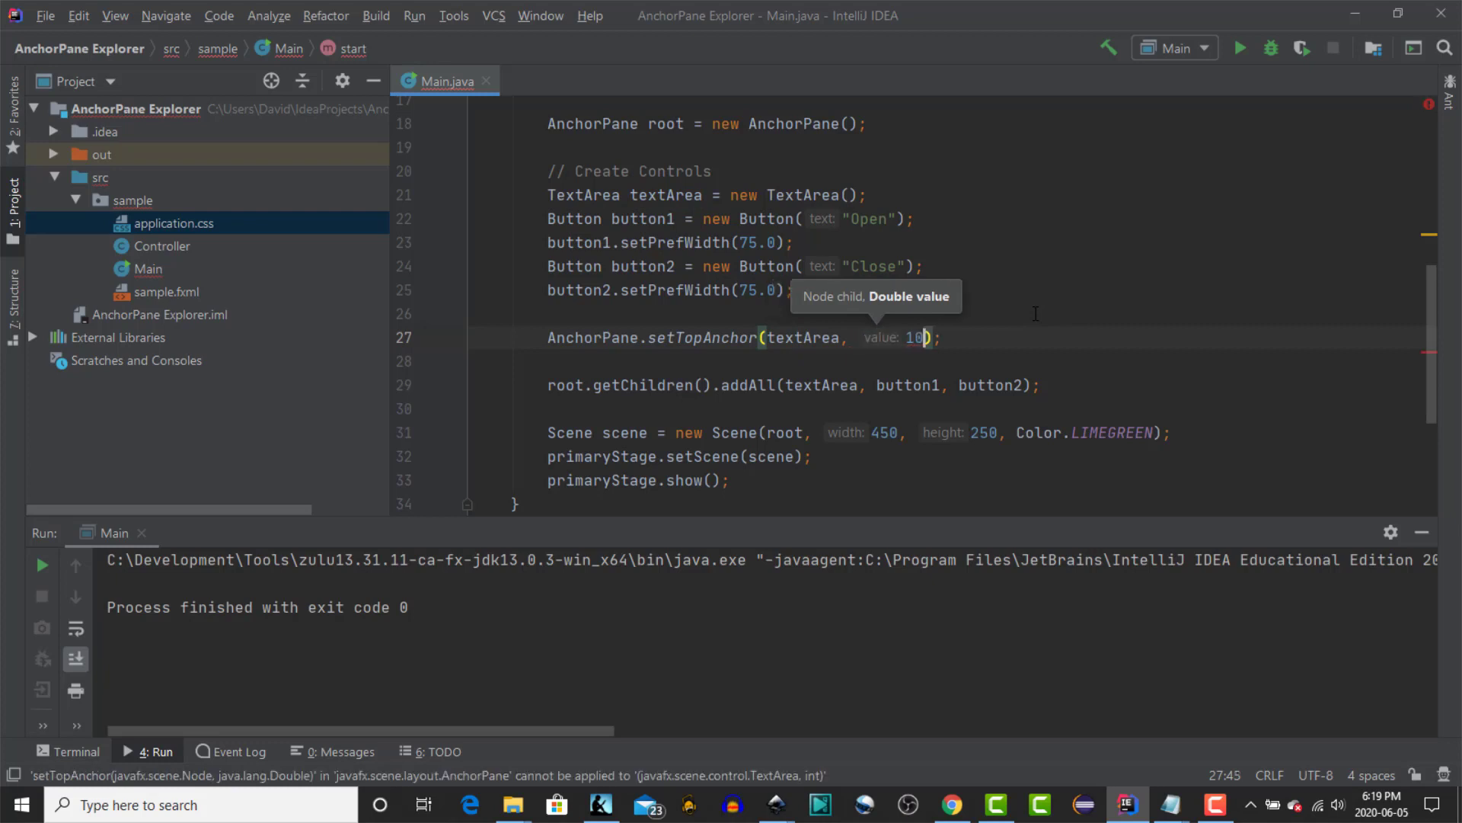
pyautogui.write('.0')
pyautogui.press('End')
pyautogui.press('Return')
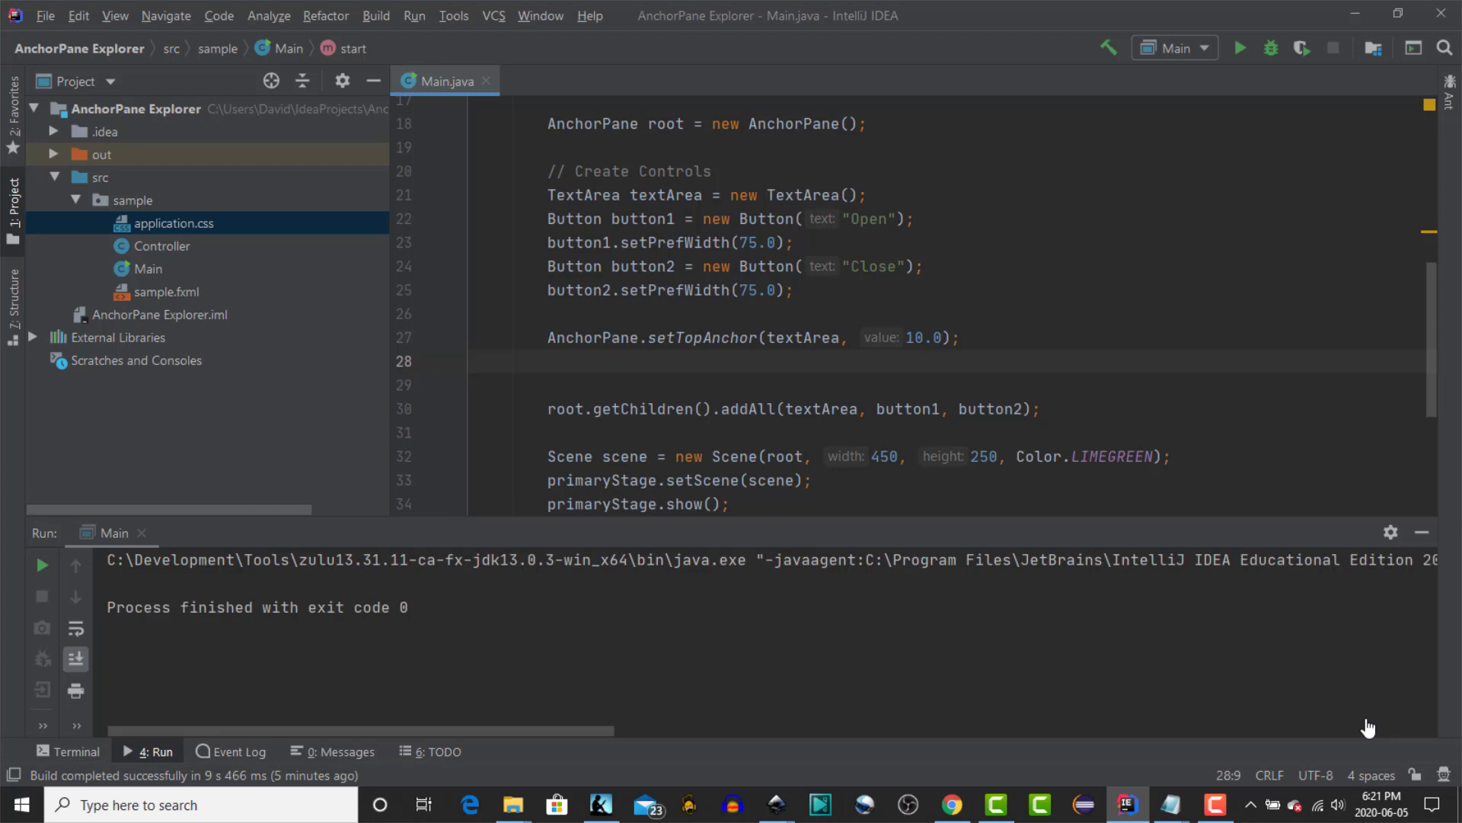
pyautogui.write('An')
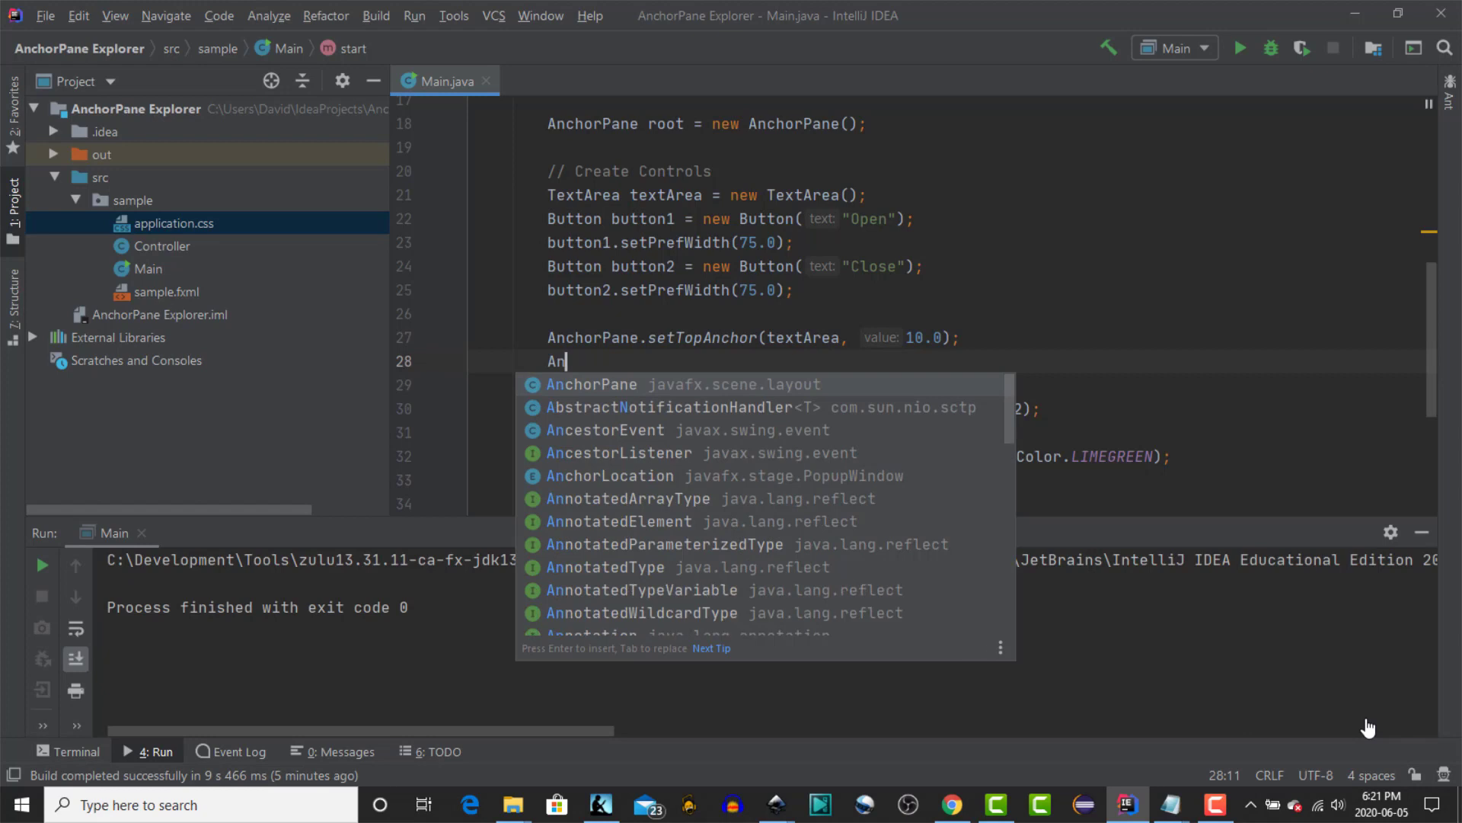
# Add AnchorPane.setTopAnchor(button1, 10.0) on the next line
pyautogui.press('Return')
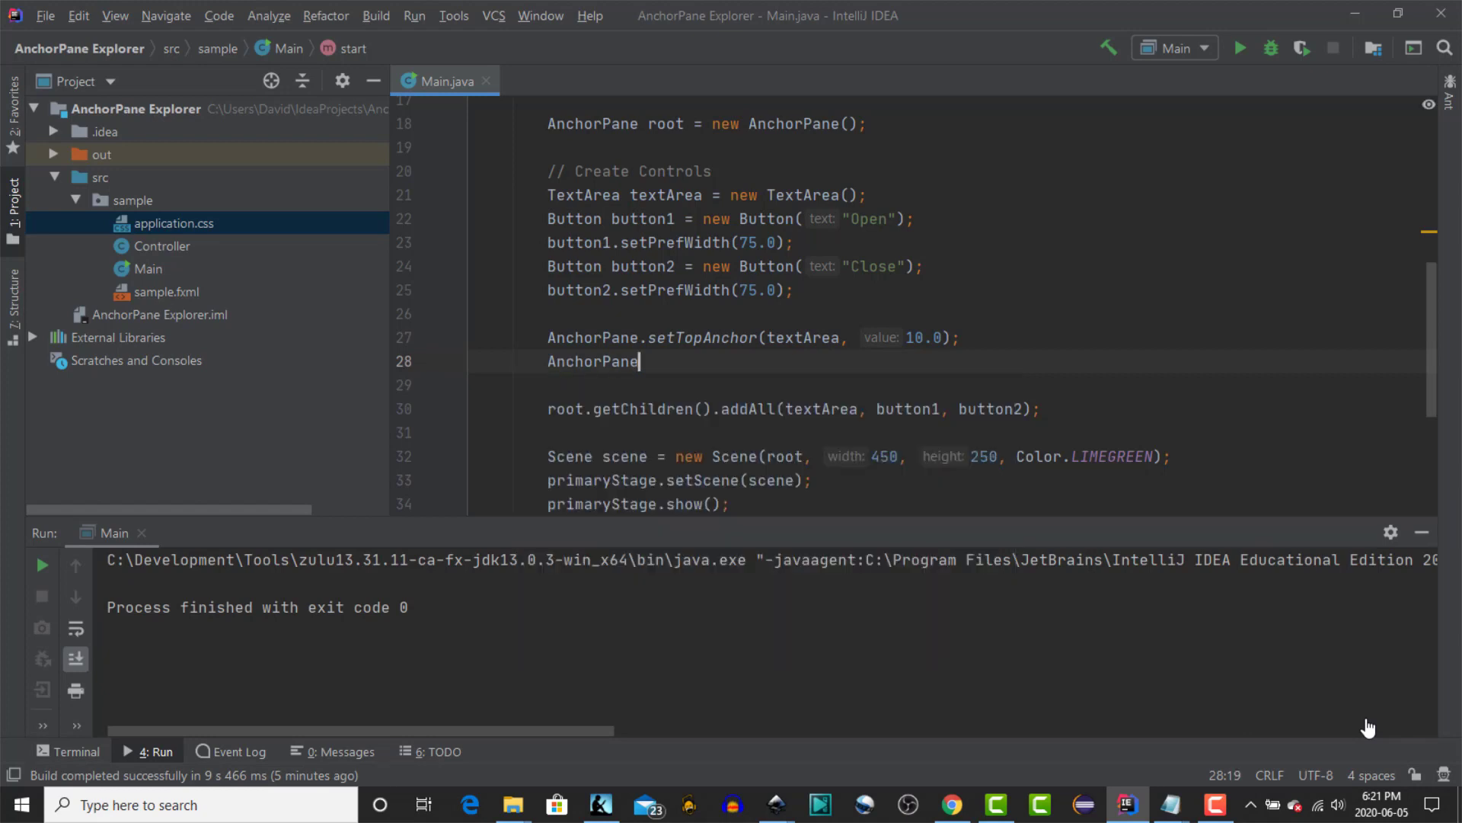
pyautogui.write('.set')
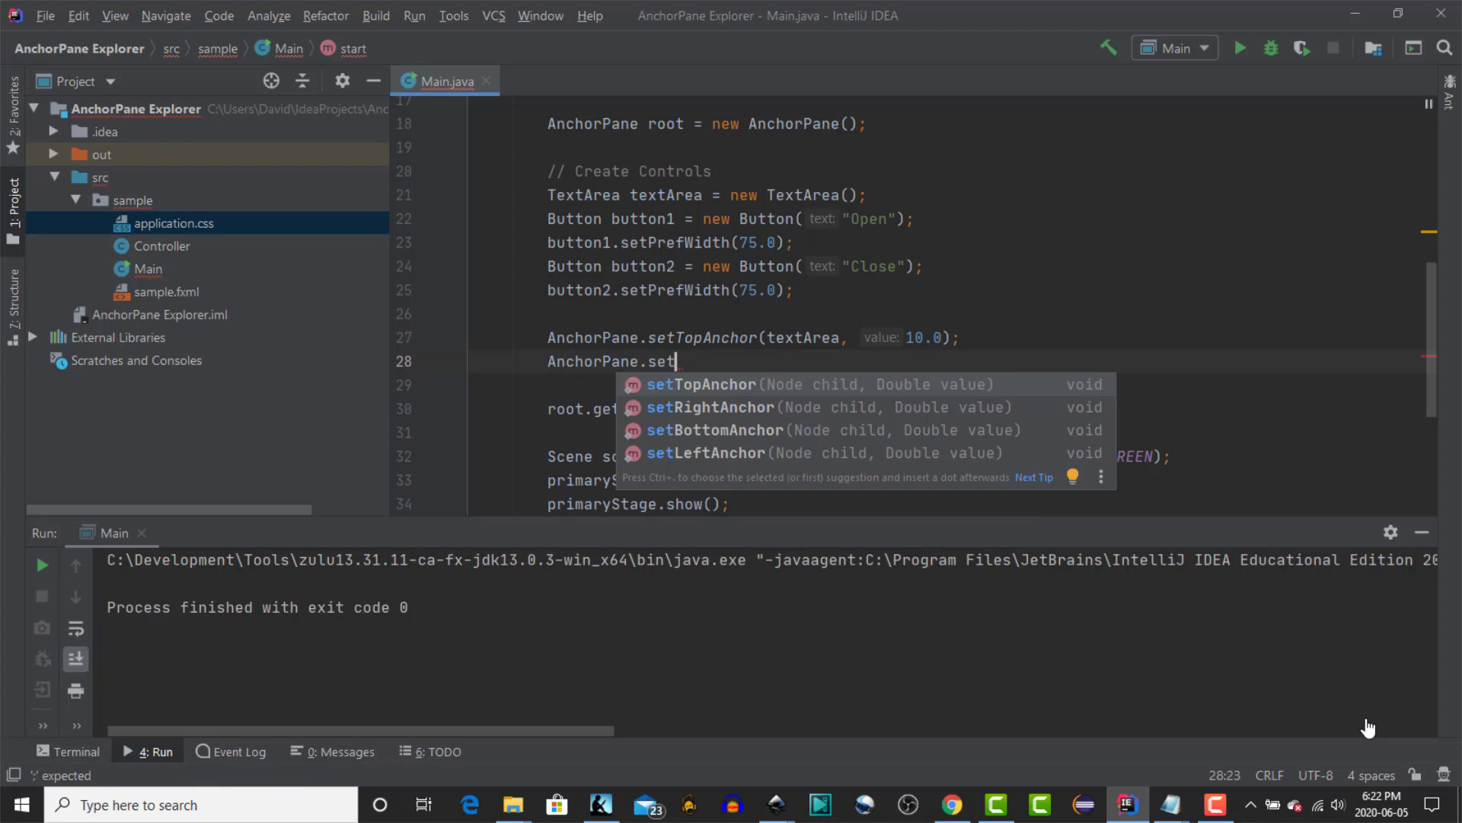
pyautogui.write('R')
pyautogui.press('BackSpace')
pyautogui.write('to')
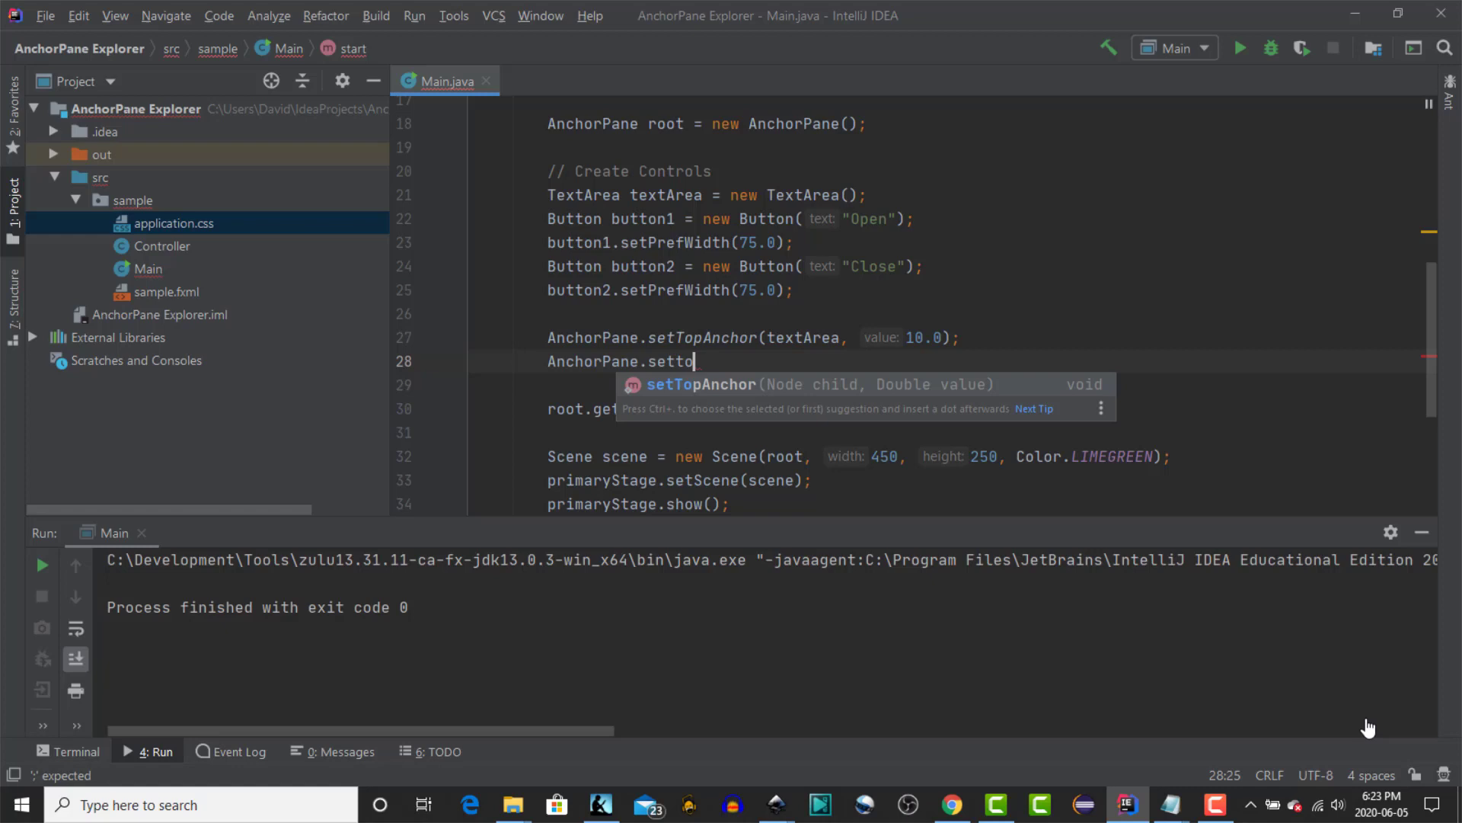
pyautogui.press('Return')
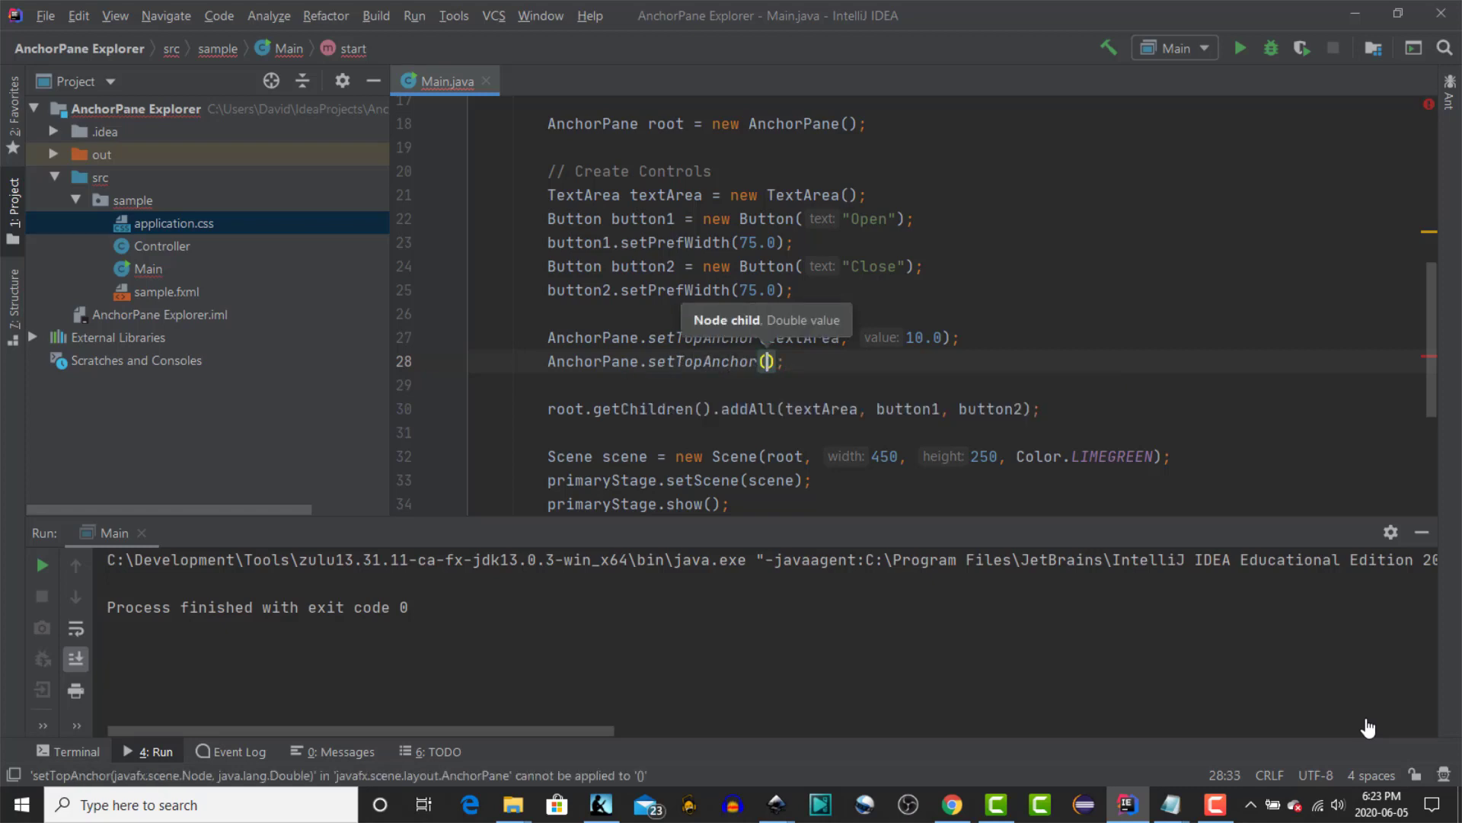
pyautogui.write('bu')
pyautogui.press('Return')
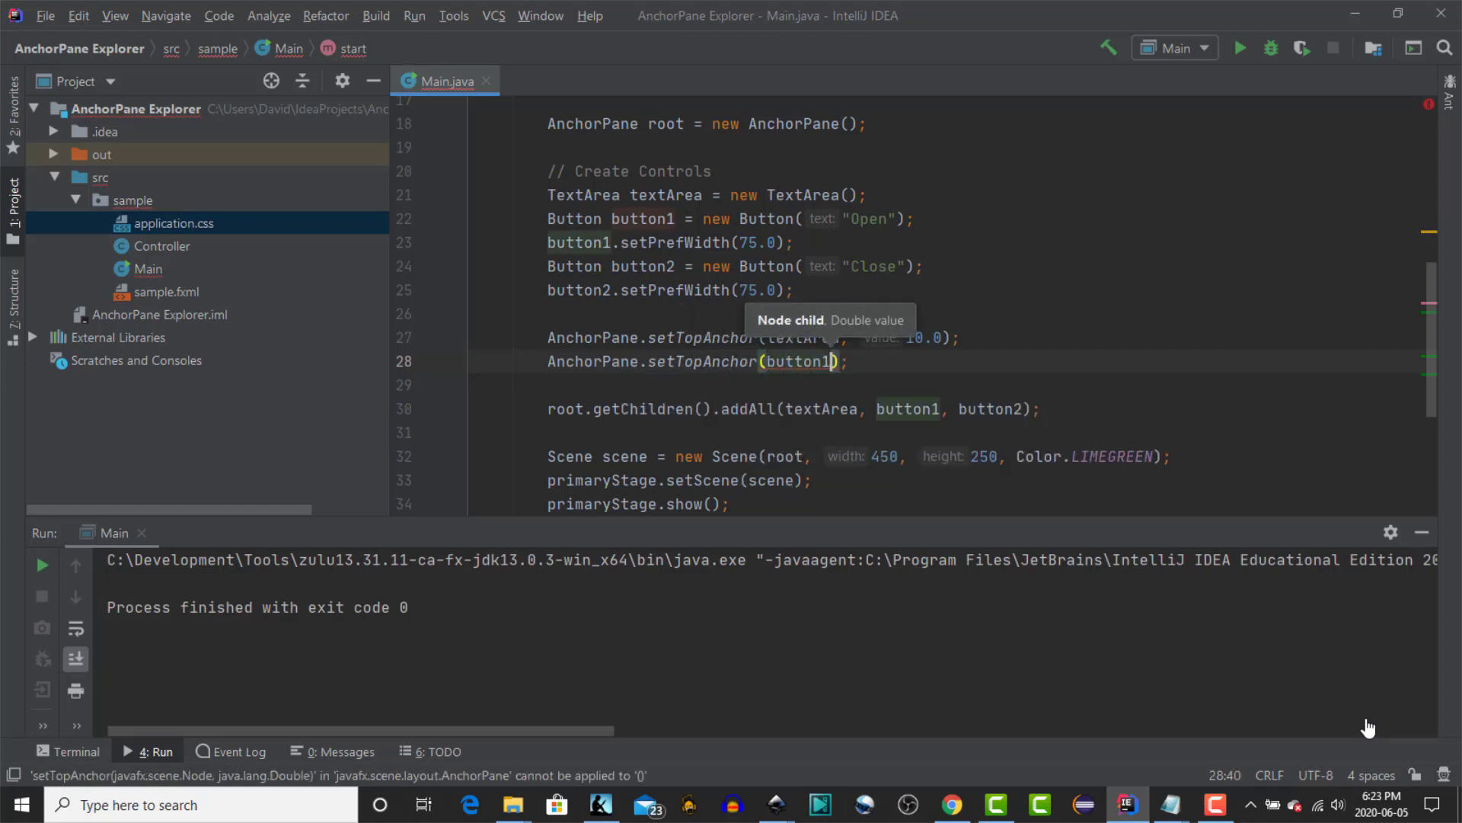
pyautogui.write(', 10.0')
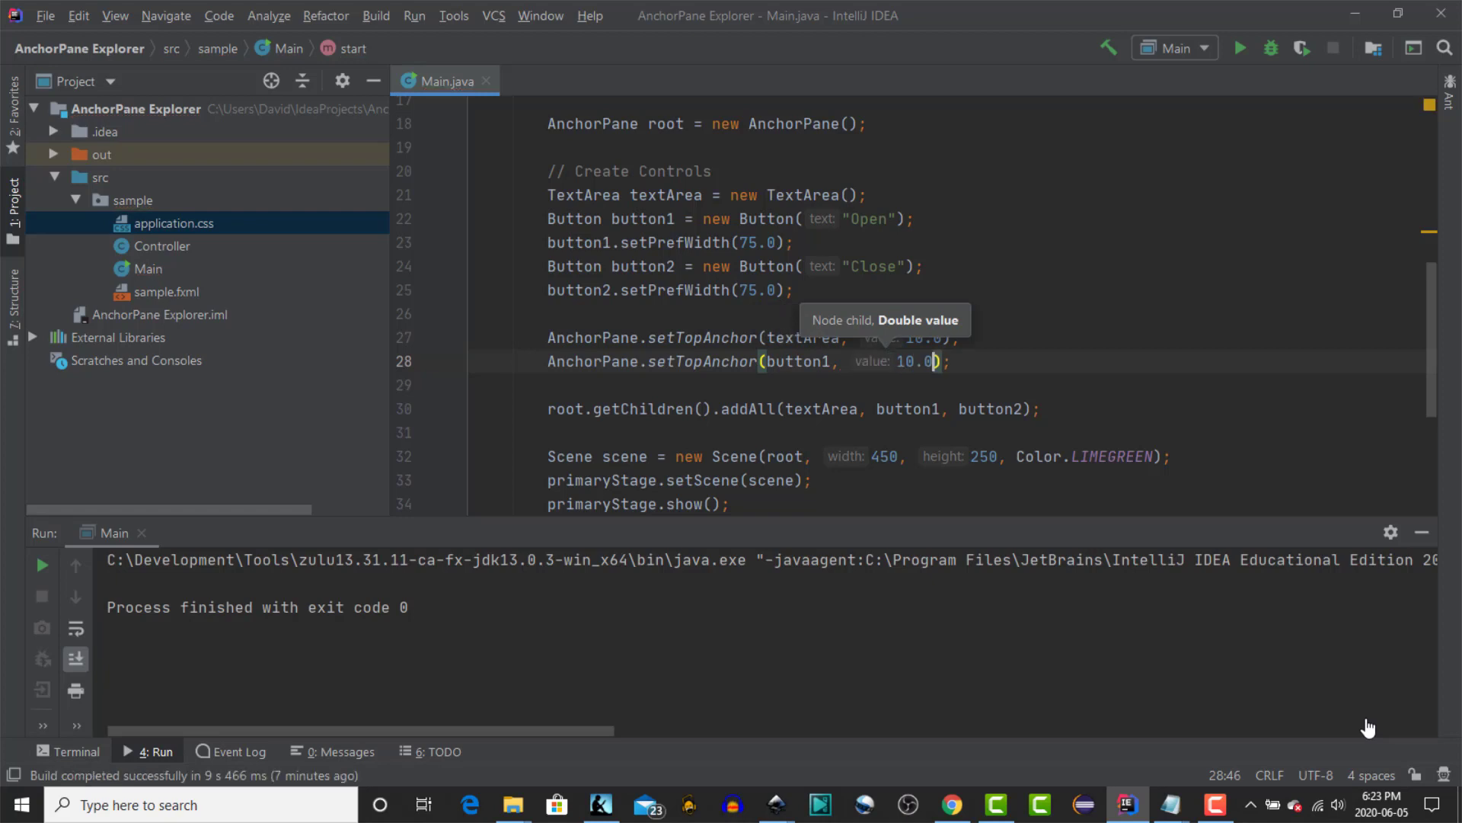
pyautogui.press('Right')
pyautogui.press('Right')
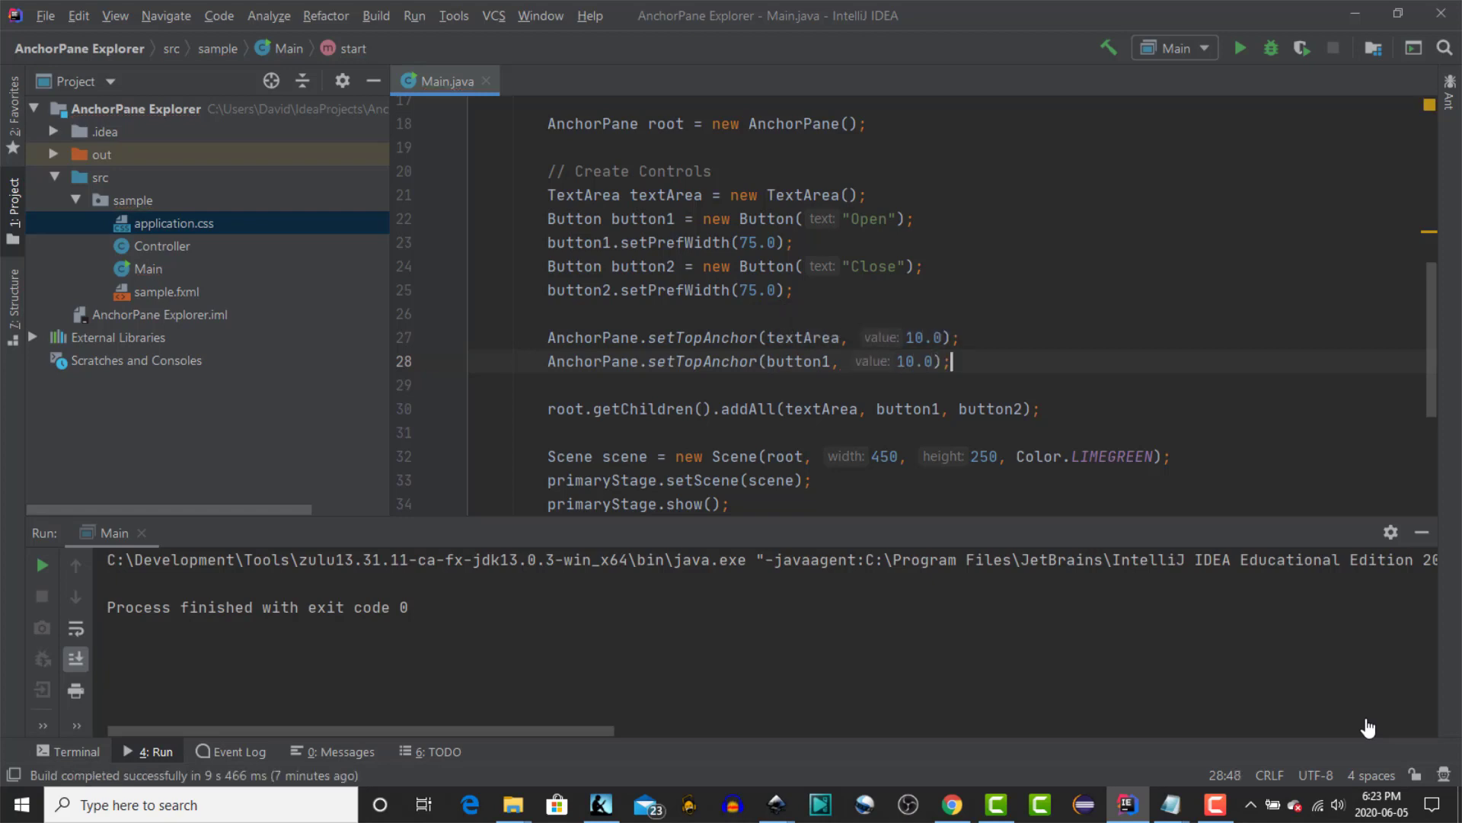
pyautogui.press('Return')
pyautogui.write('A')
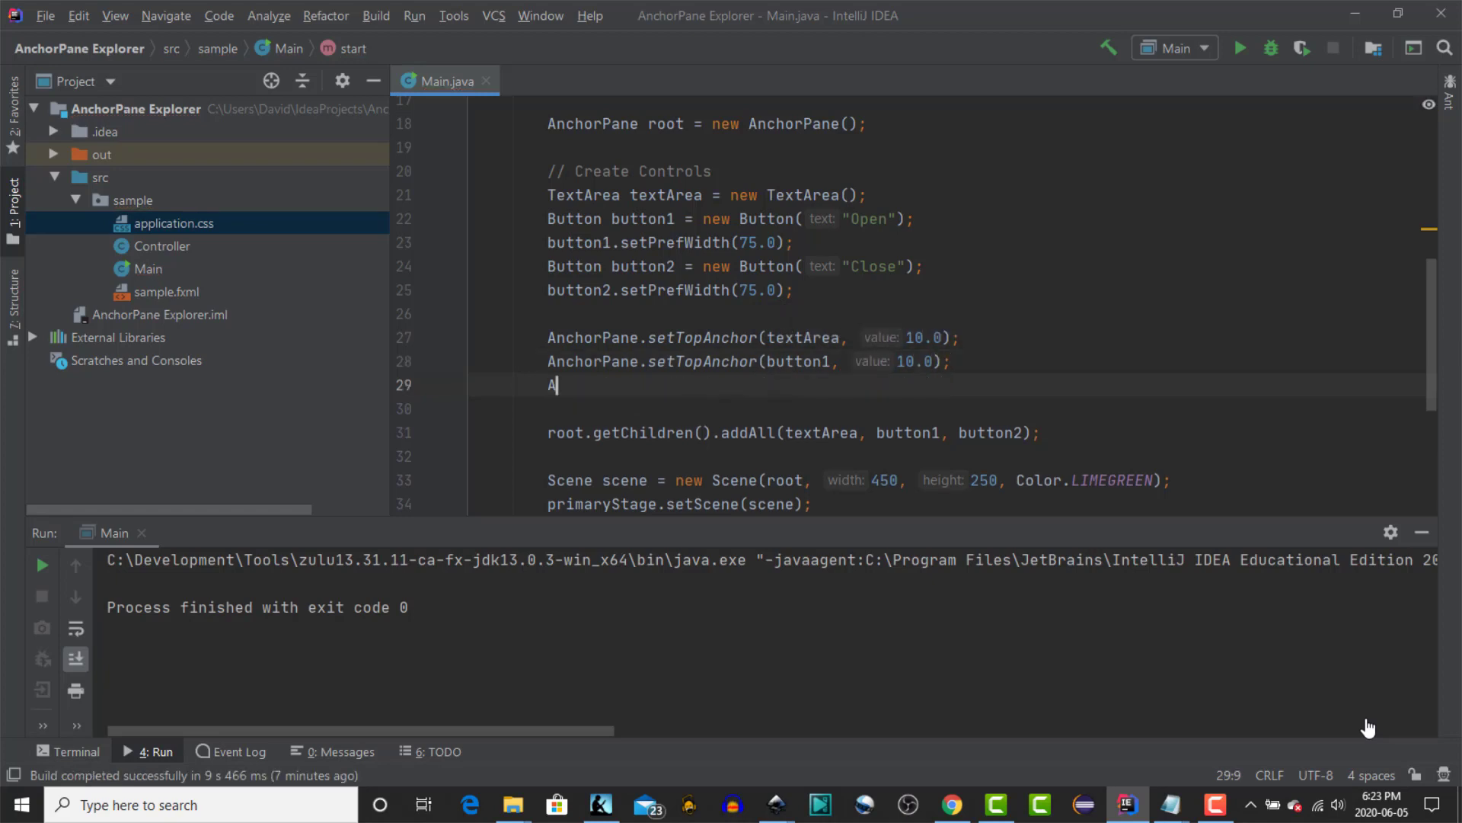
pyautogui.write('nch')
# Add AnchorPane.setRightAnchor(button1, 10.0) with a blank line after it
pyautogui.press('Return')
pyautogui.write('.setr')
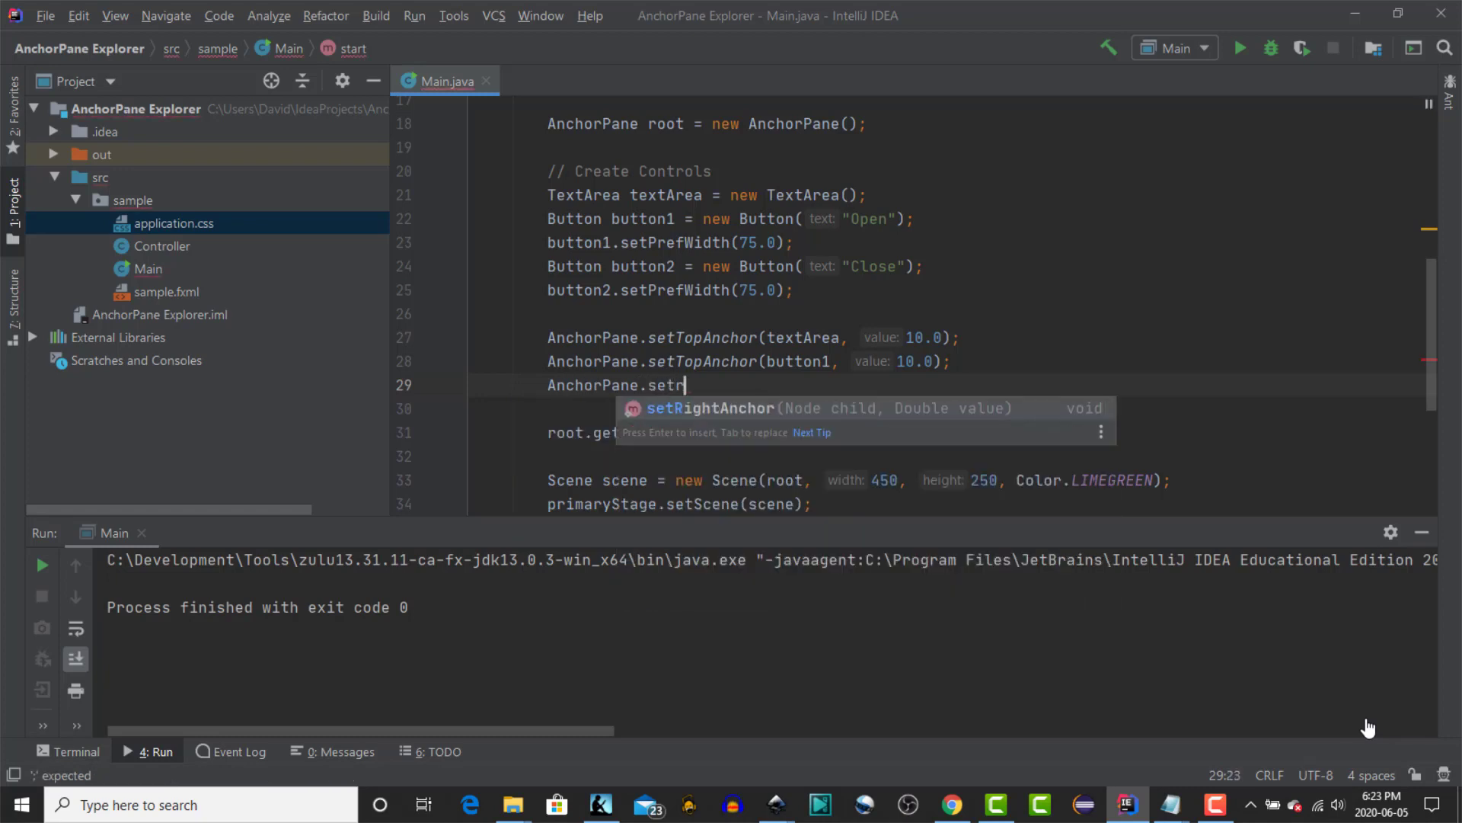
pyautogui.press('Return')
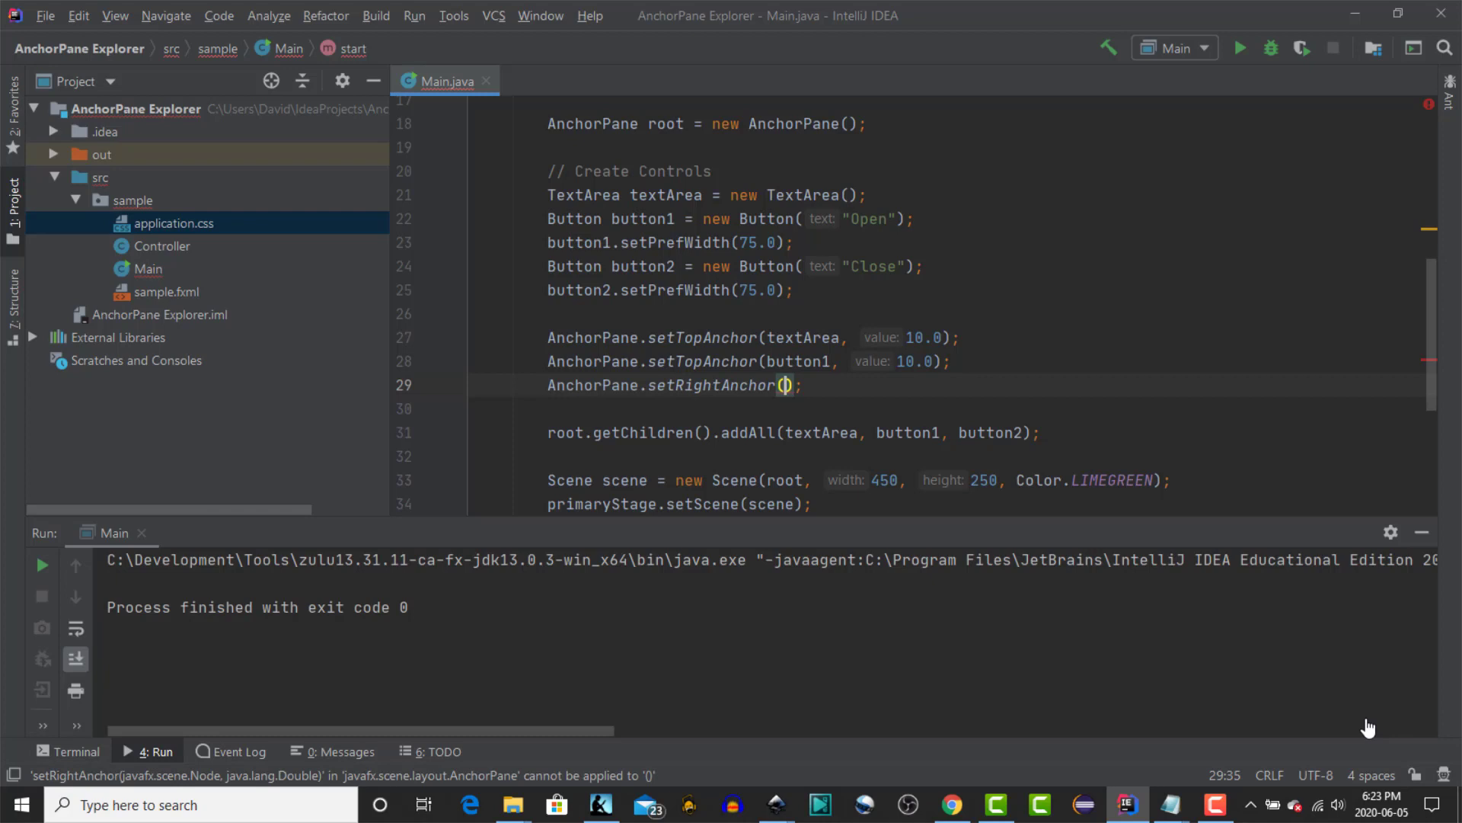
pyautogui.write('bu')
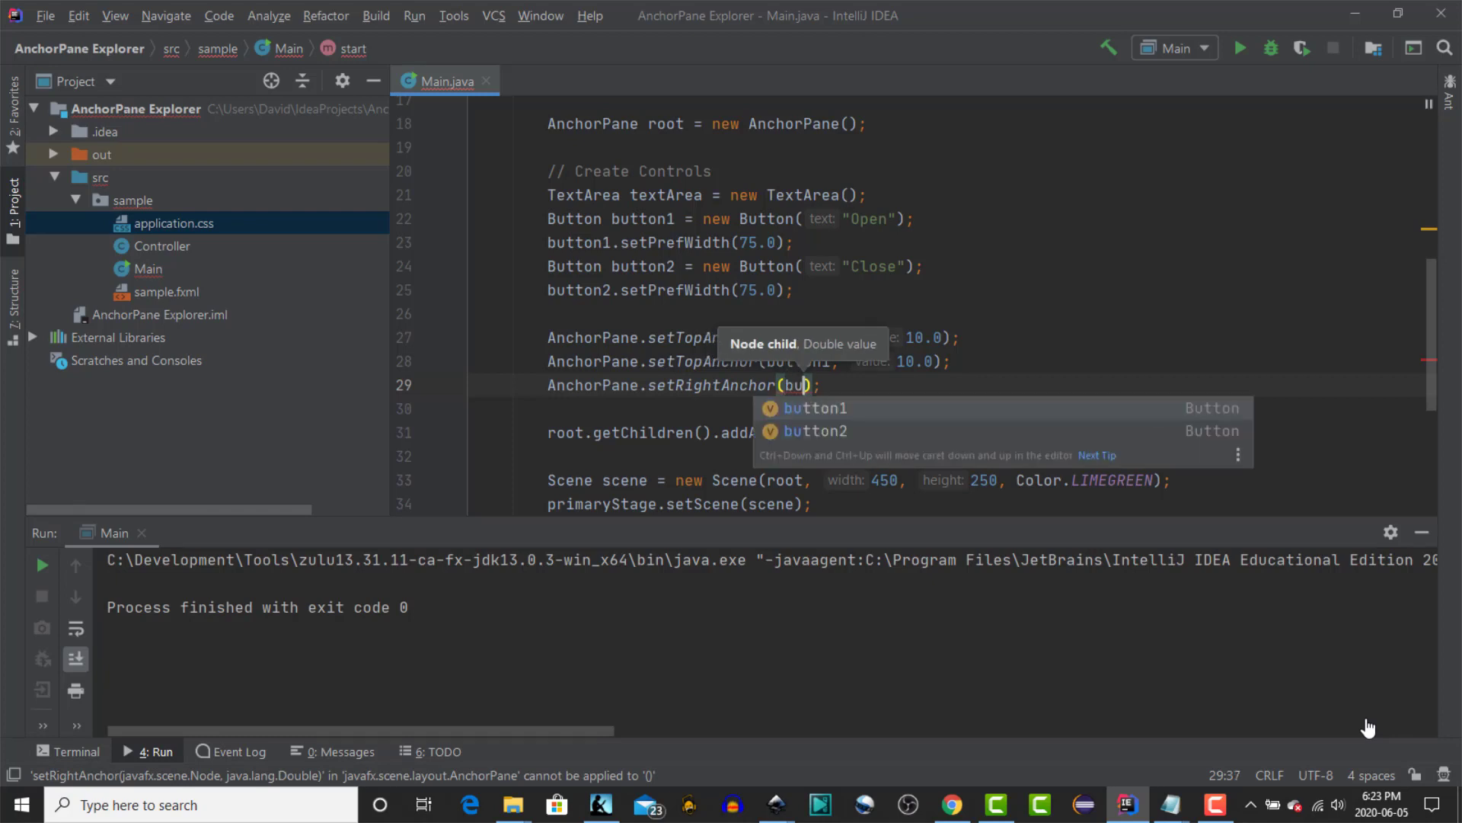
pyautogui.press('Return')
pyautogui.write(', ')
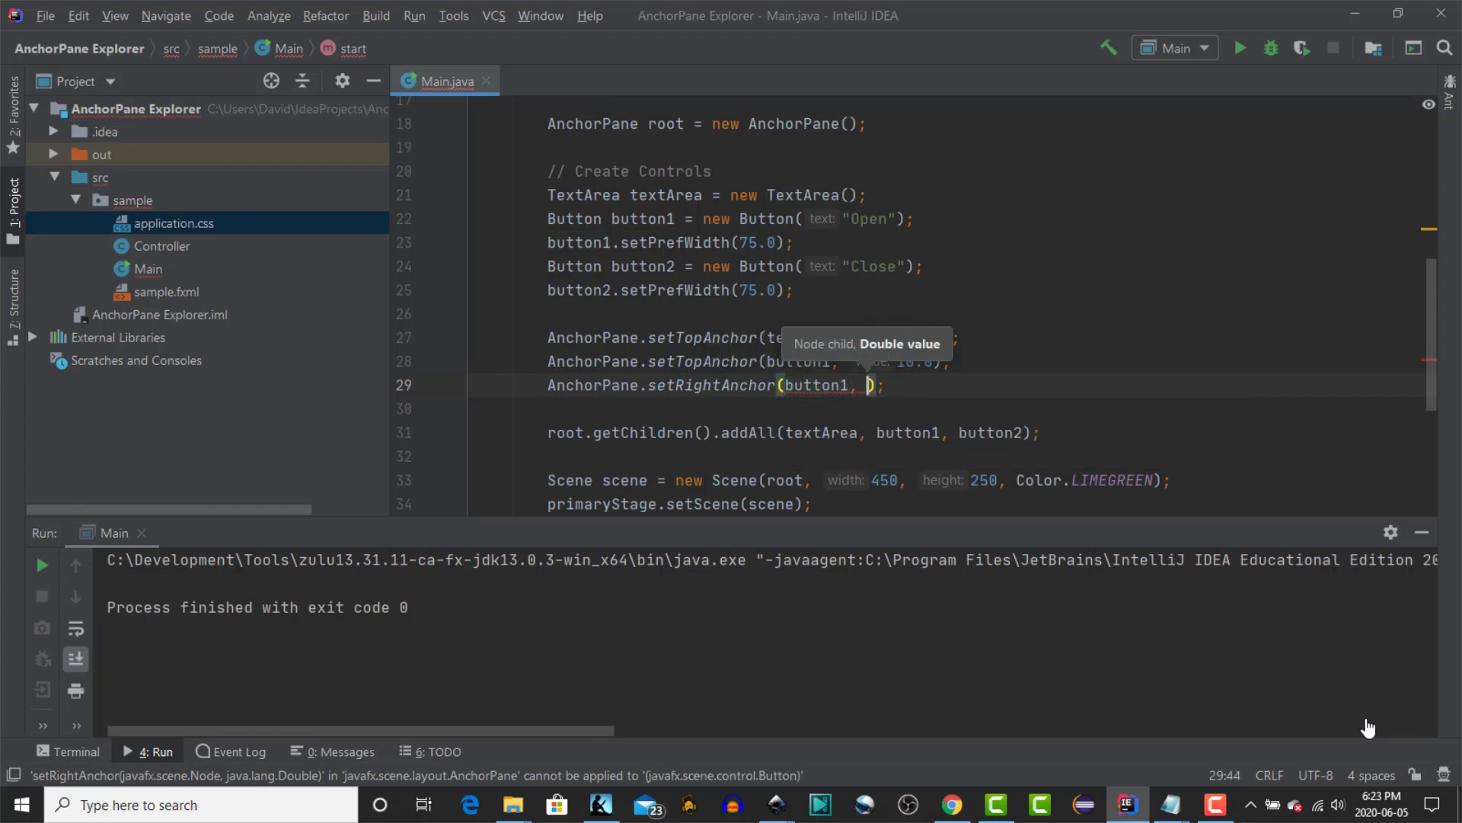
pyautogui.write('10.0')
pyautogui.press('End')
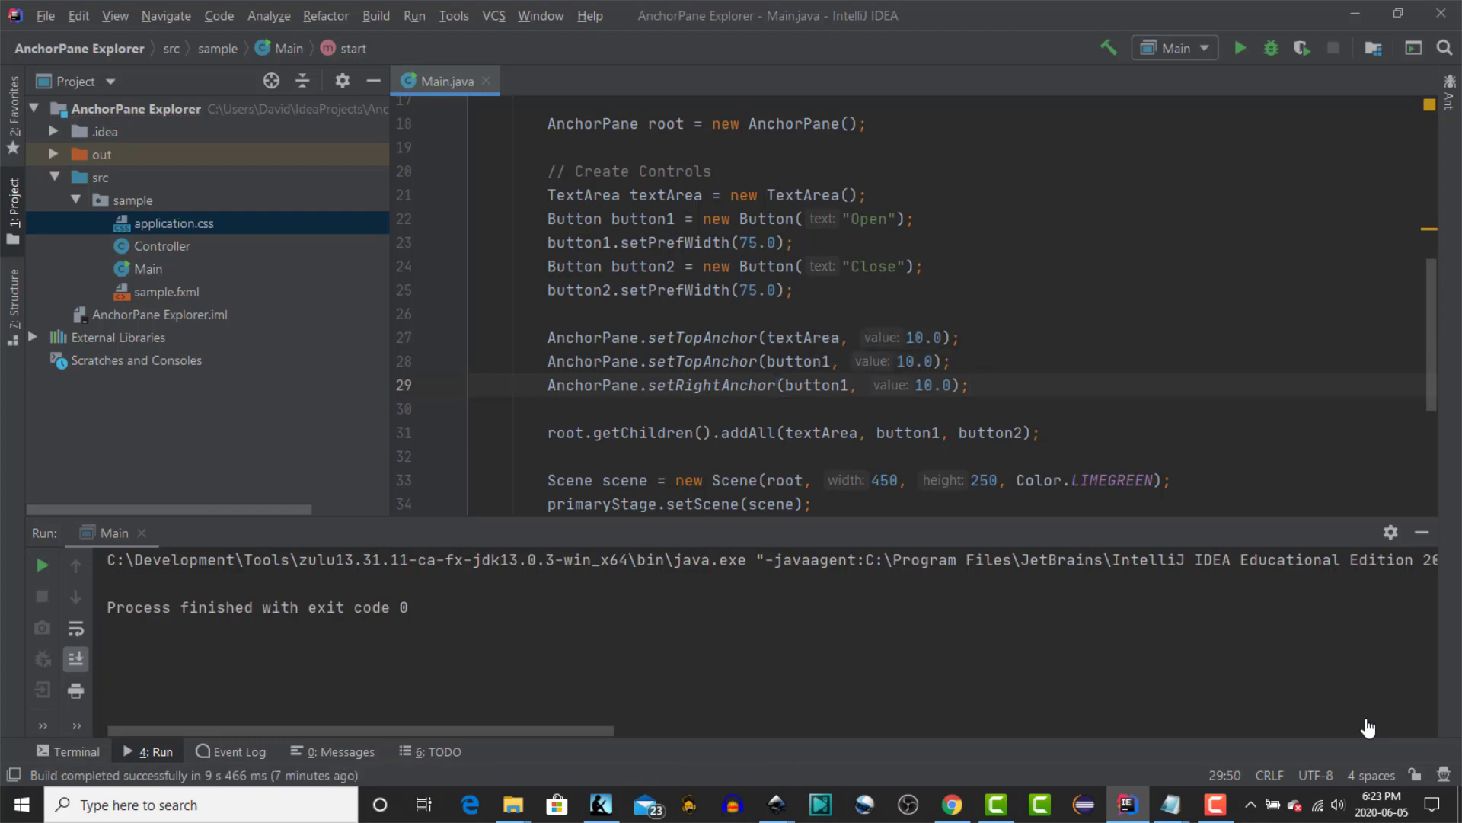
pyautogui.press('Return')
pyautogui.press('Return')
pyautogui.press('BackSpace')
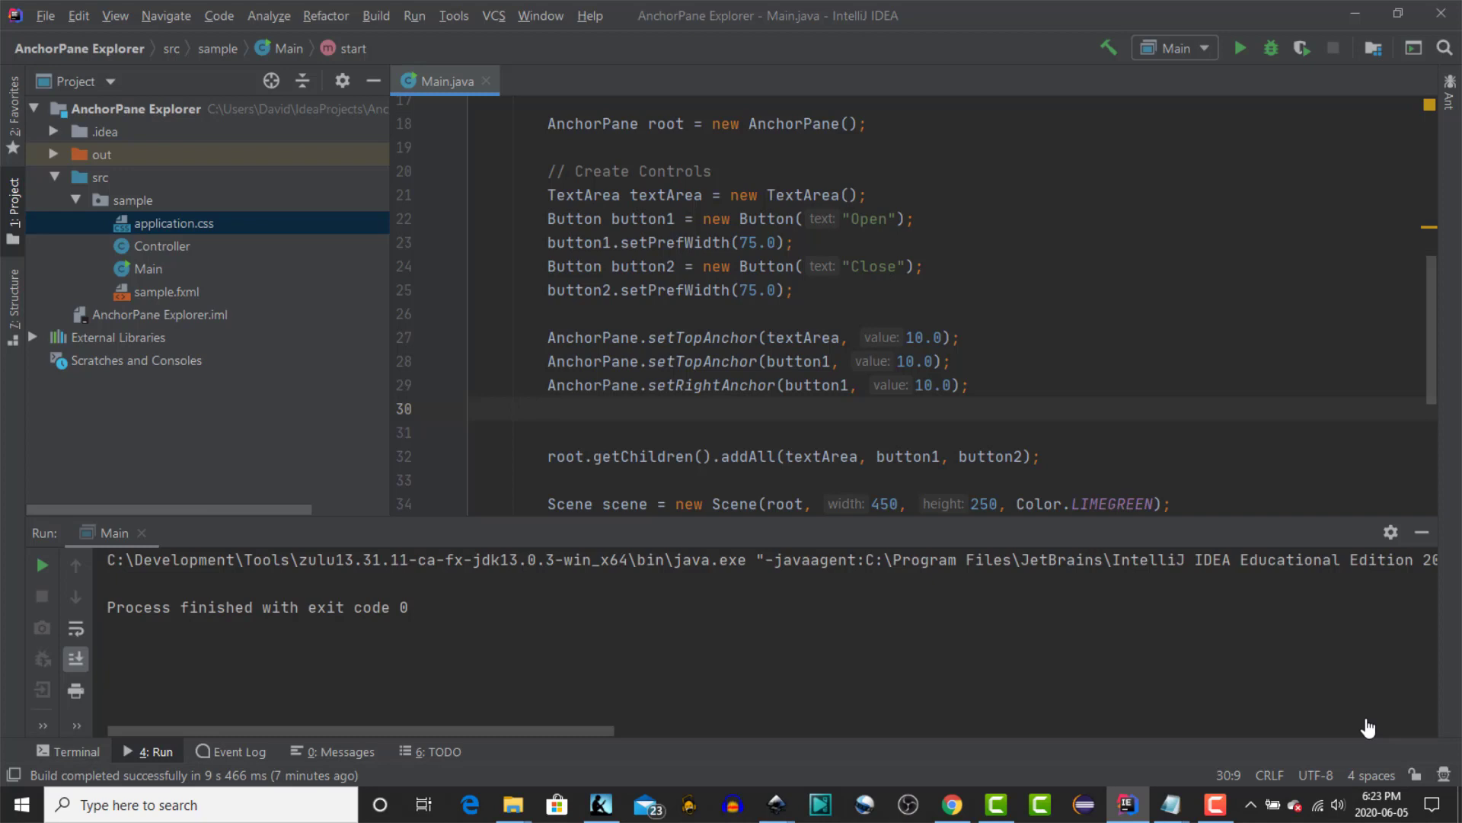
pyautogui.write('Anch')
# Add AnchorPane.setRightAnchor(button2, 10.0)
pyautogui.press('Return')
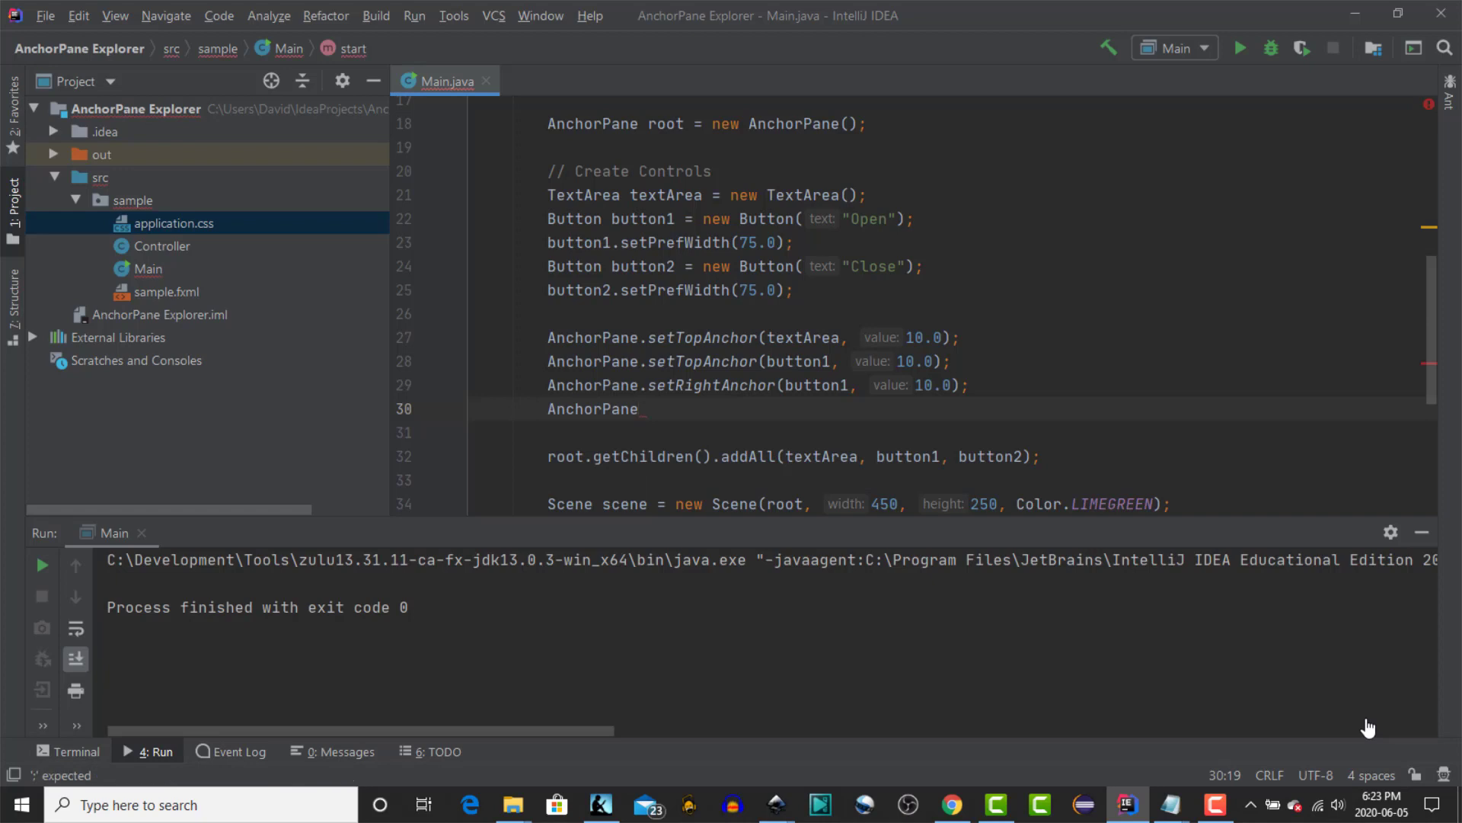
pyautogui.write('.setr')
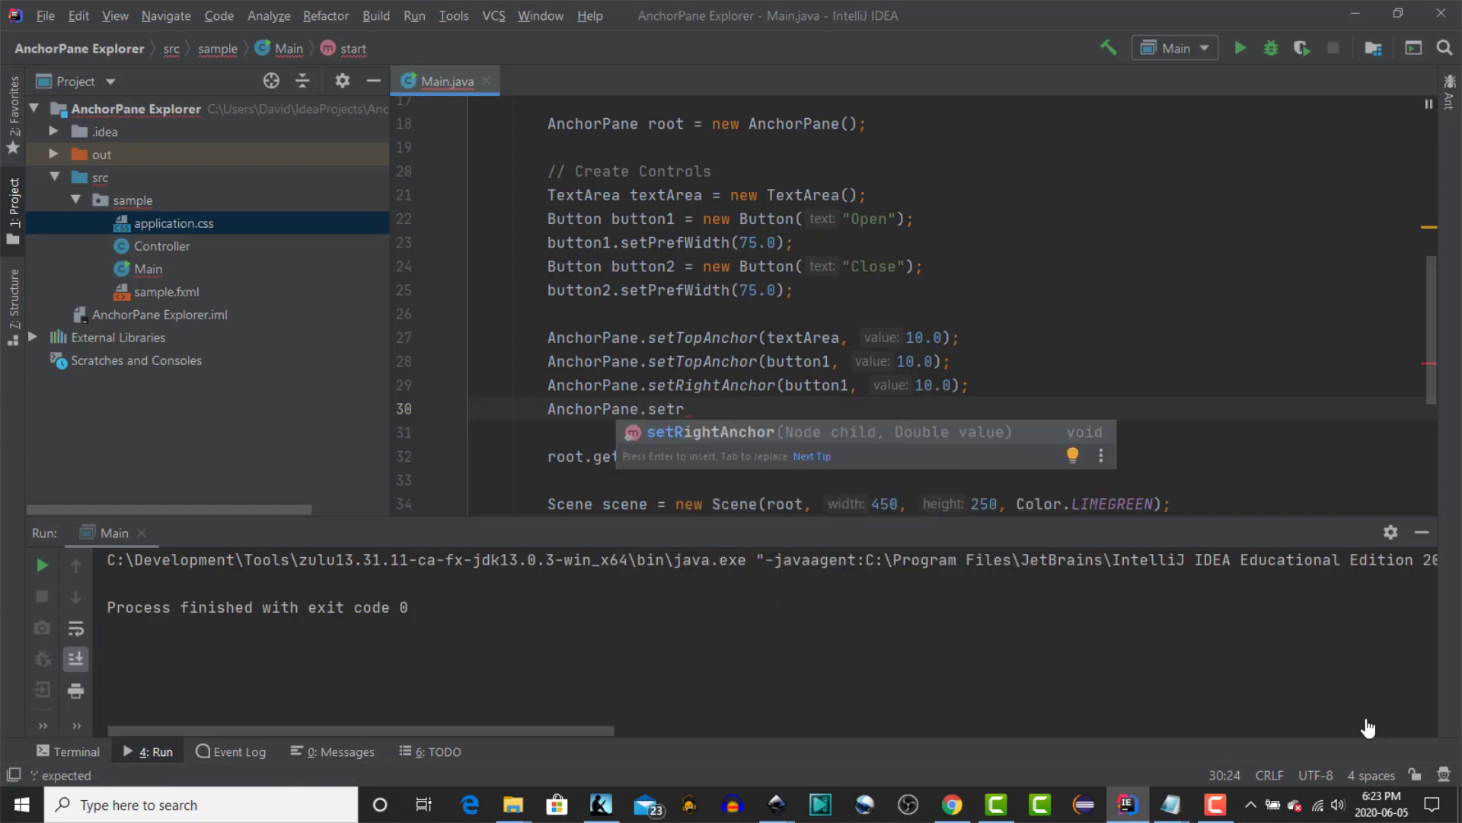
pyautogui.press('Return')
pyautogui.write('bu);')
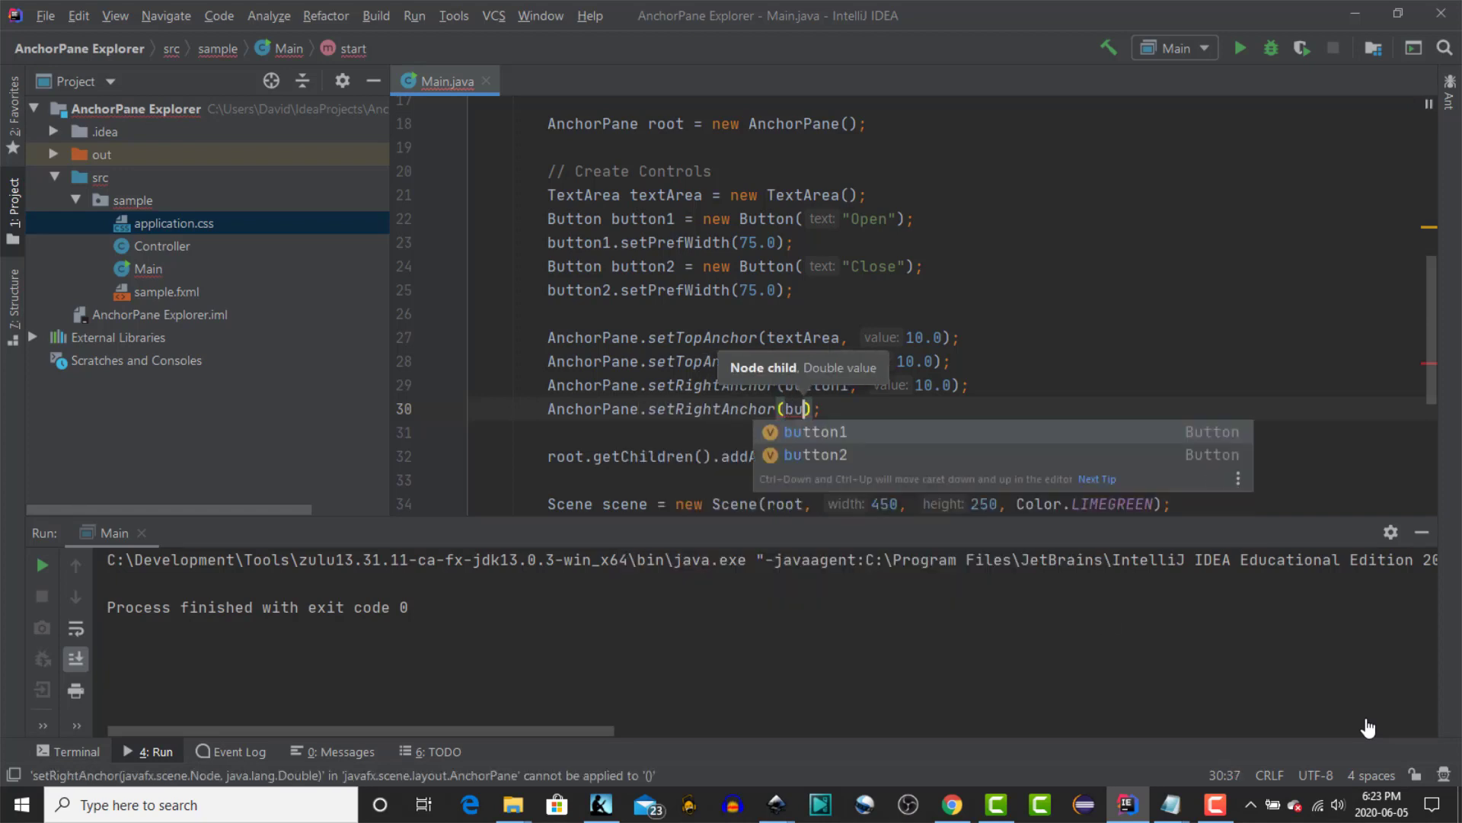
pyautogui.press('Down')
pyautogui.press('Return')
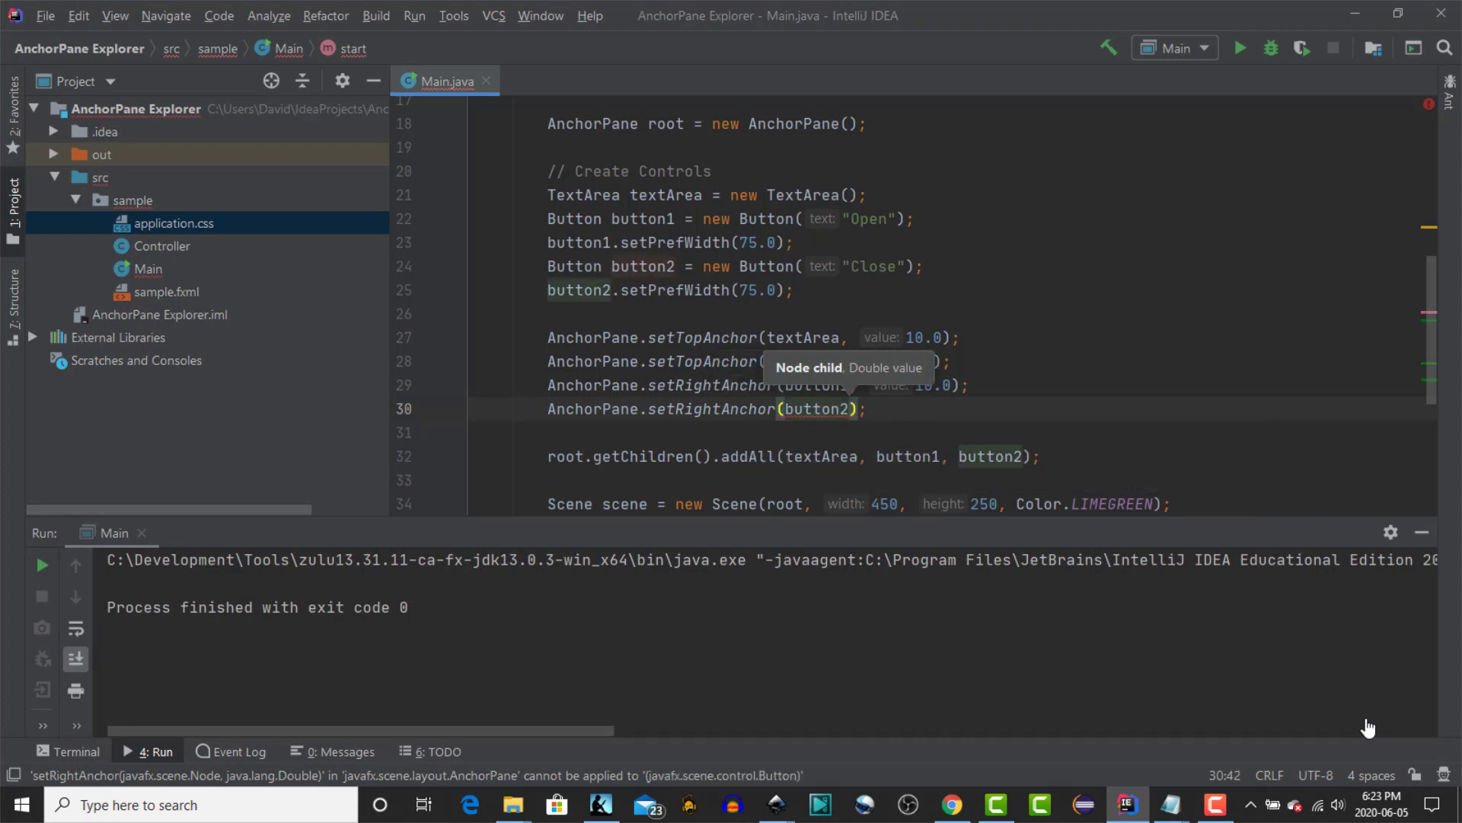
pyautogui.write(', 10.0')
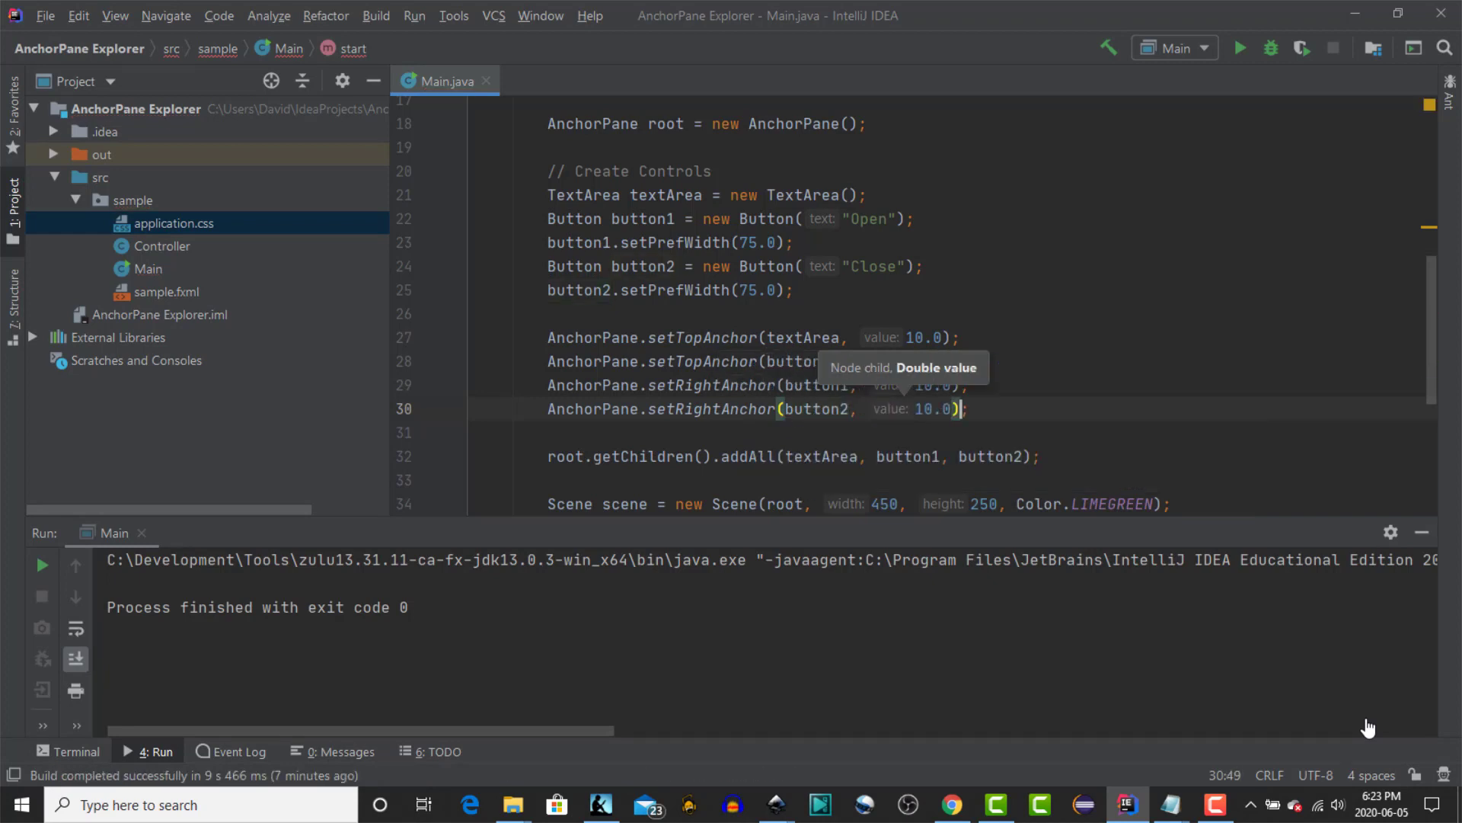
pyautogui.press('Return')
pyautogui.write('An')
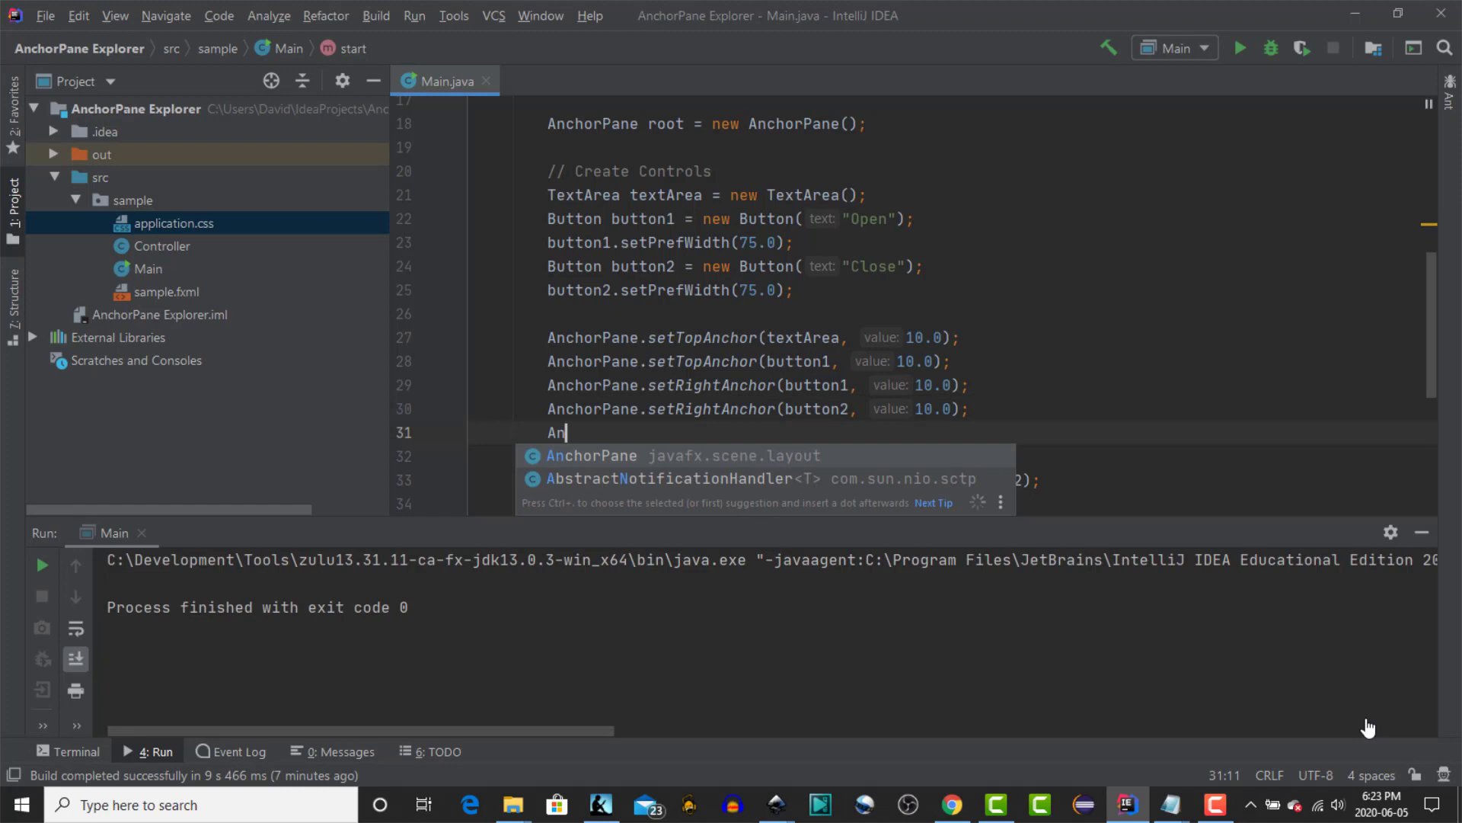
# Add AnchorPane.setBottomAnchor(button2, 10.0)
pyautogui.press('Return')
pyautogui.write('.set')
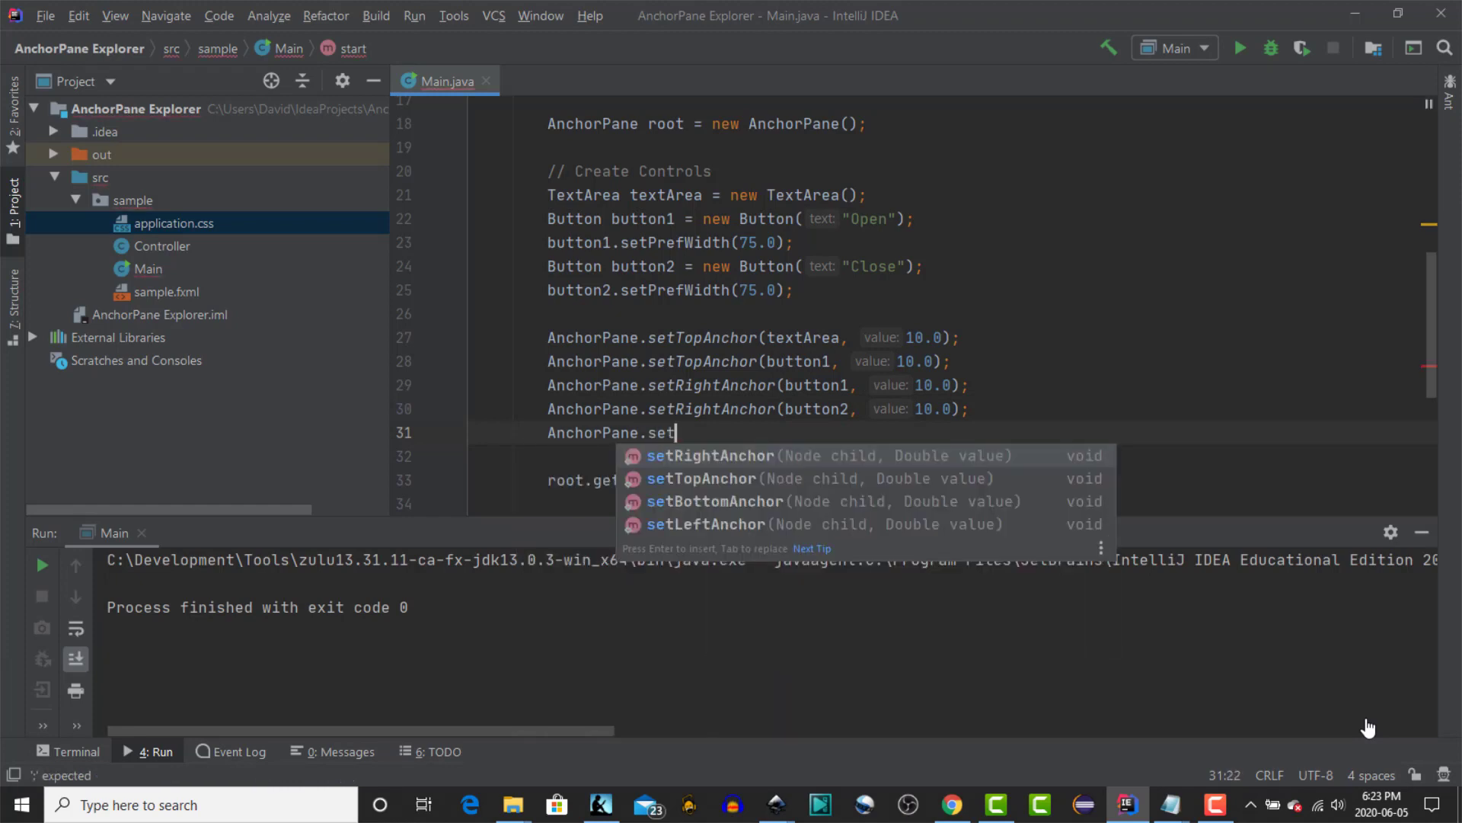
pyautogui.write('B')
pyautogui.press('Return')
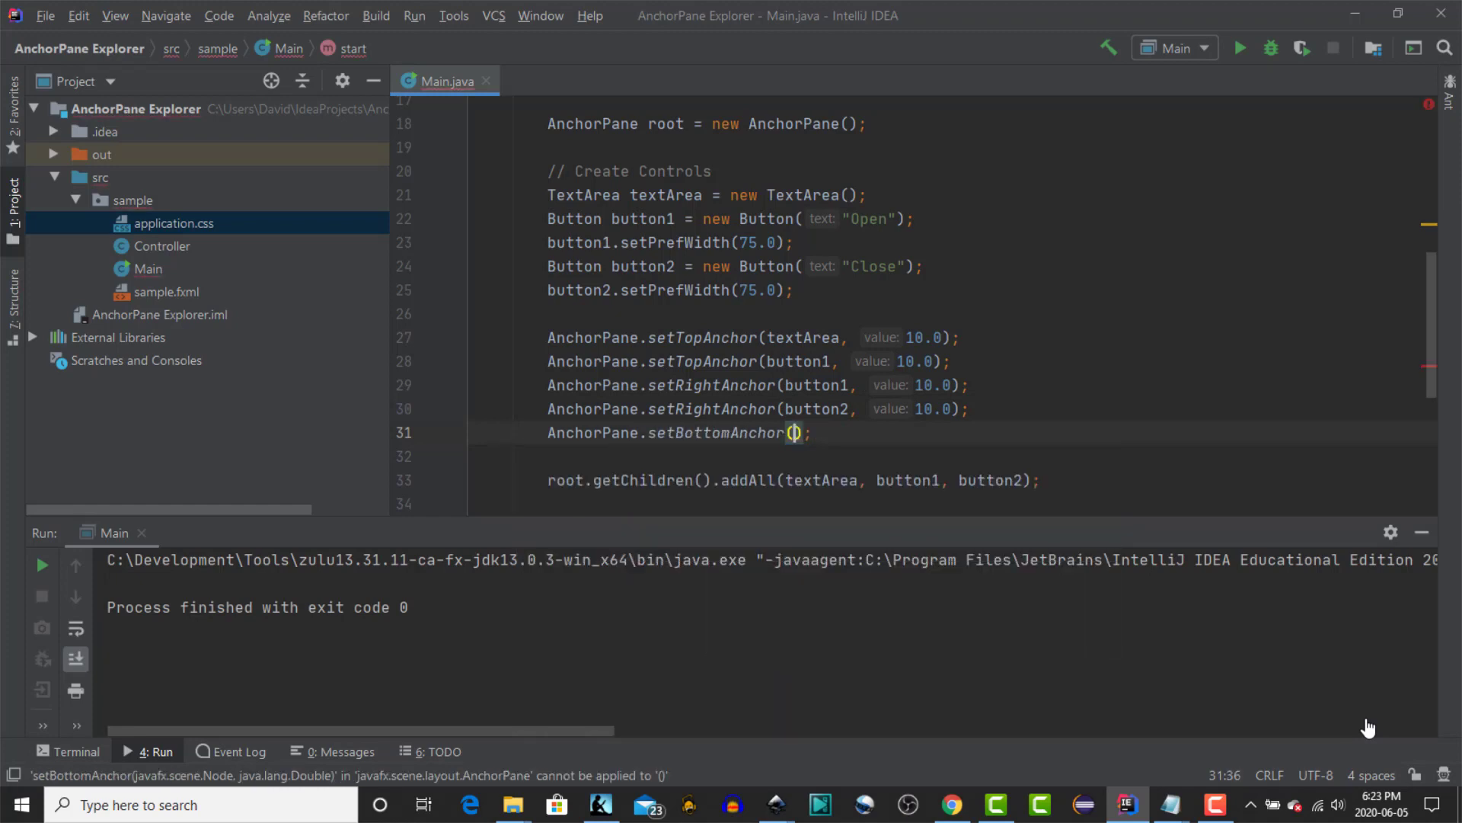
pyautogui.write('bu')
pyautogui.press('Down')
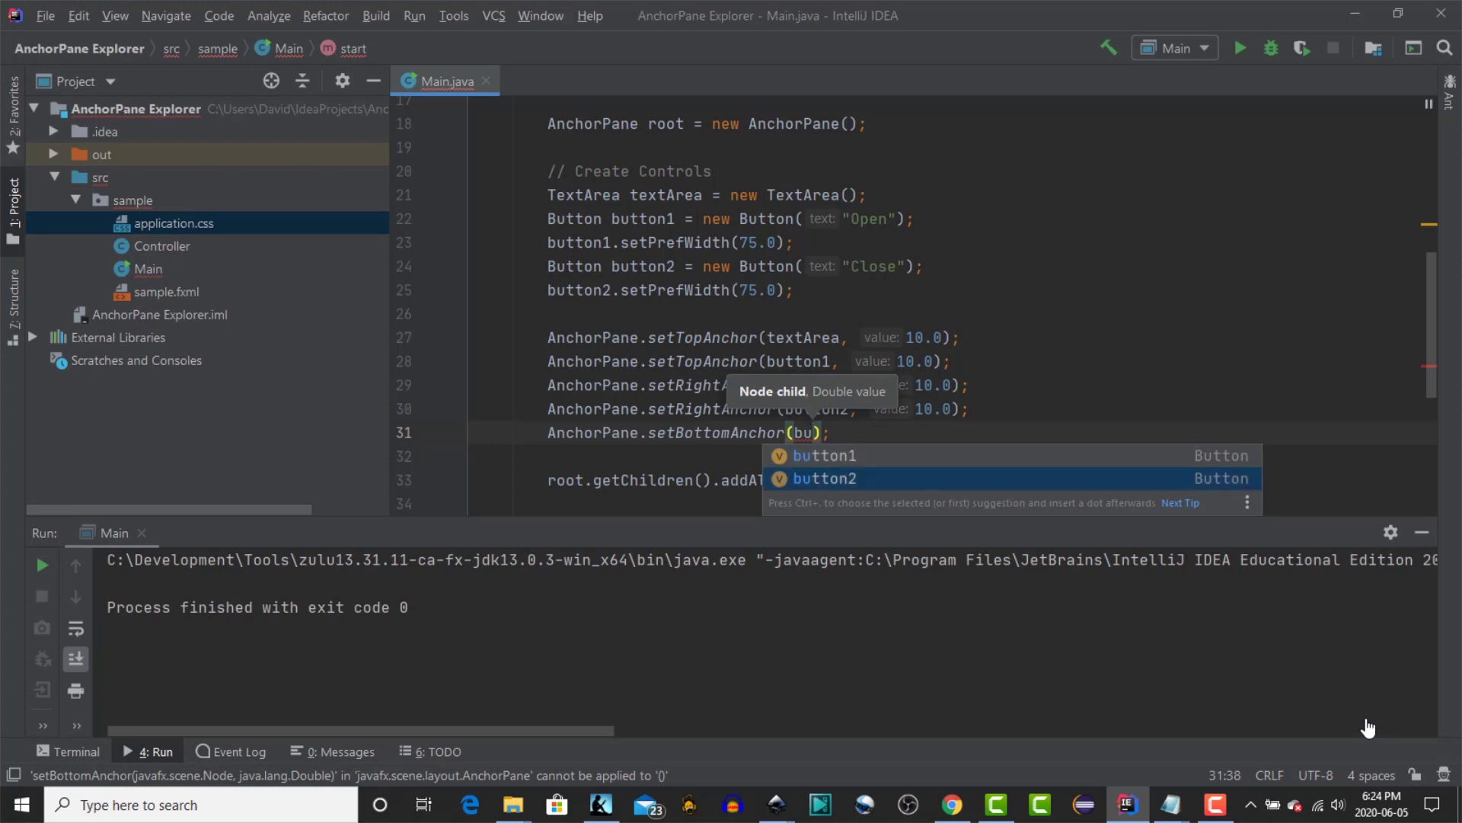
pyautogui.press('Return')
pyautogui.write(', ')
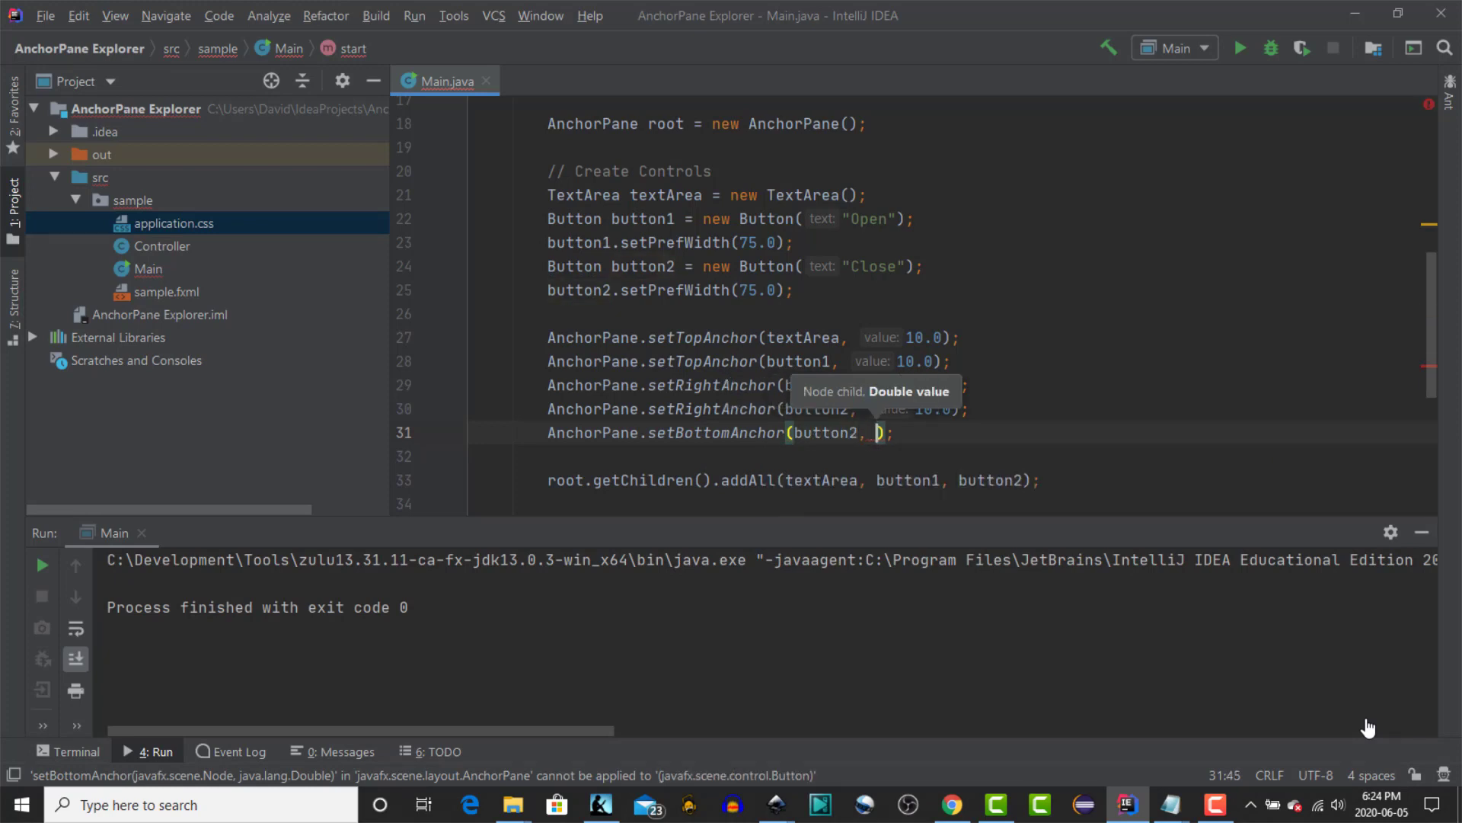
pyautogui.write('10.0')
pyautogui.press('End')
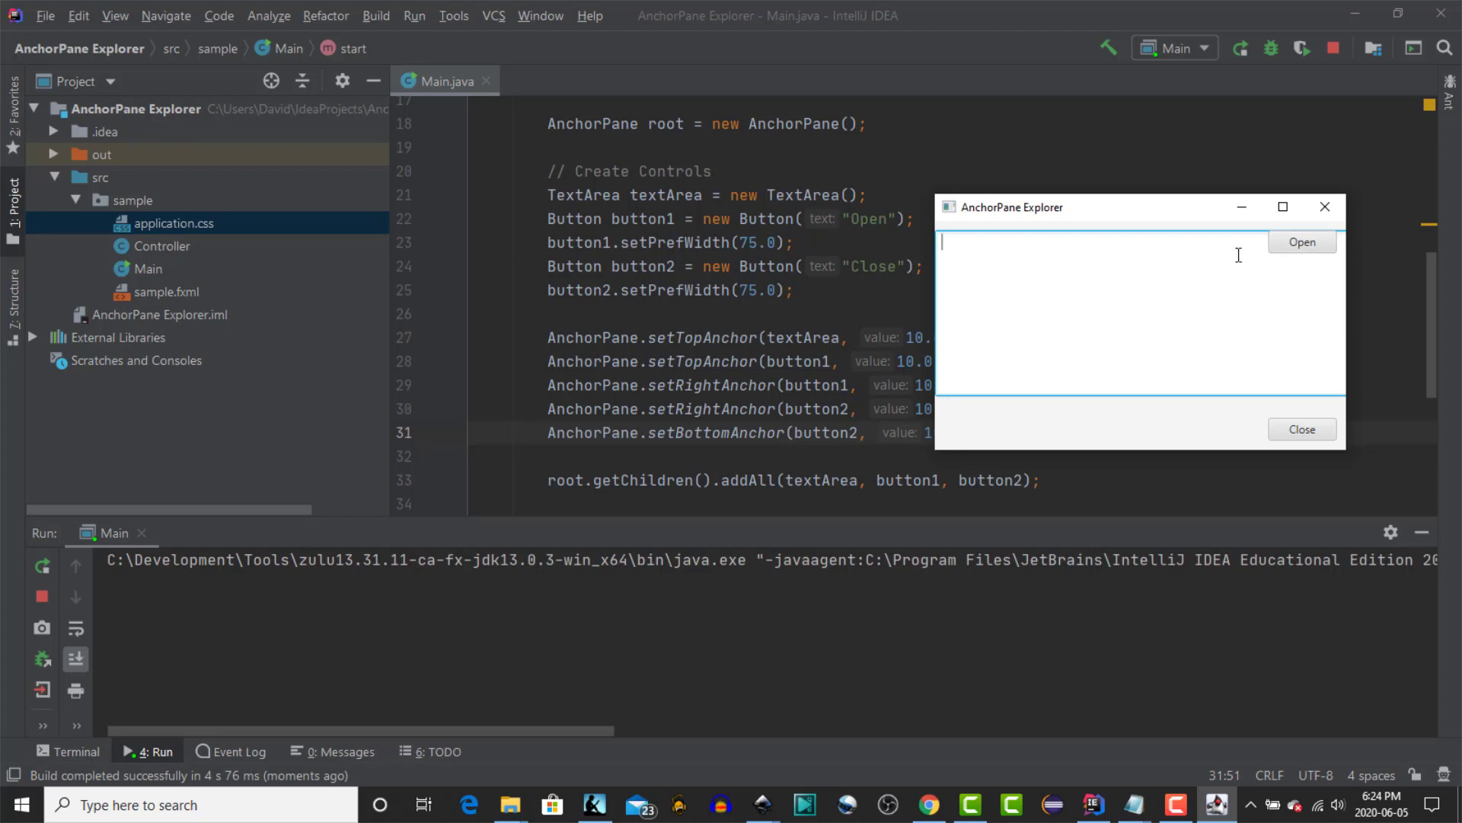
pyautogui.click(1320, 207)
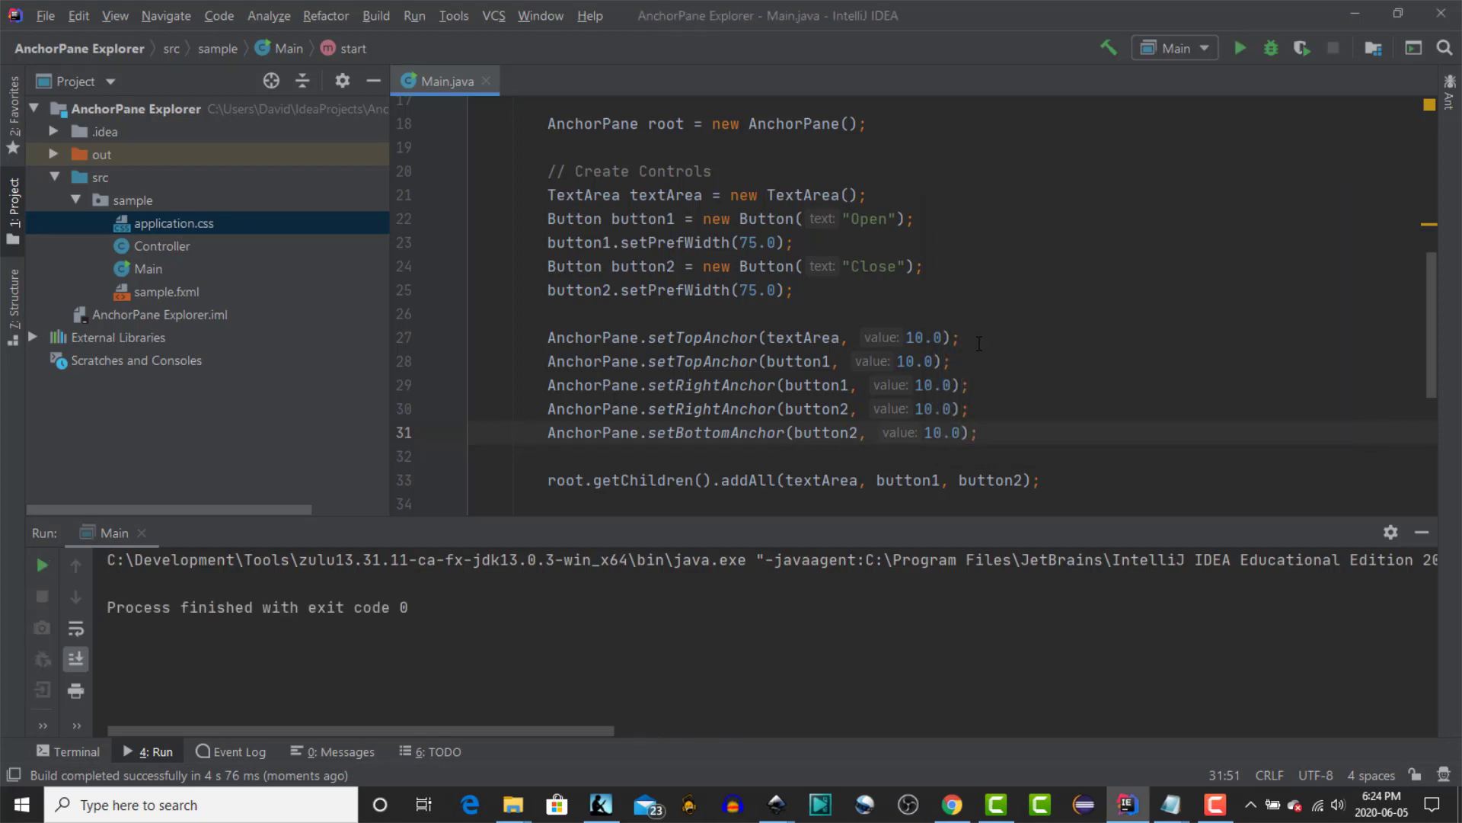
pyautogui.click(978, 341)
# On line 28, add AnchorPane.setLeftAnchor(textArea, 10.0)
pyautogui.press('Return')
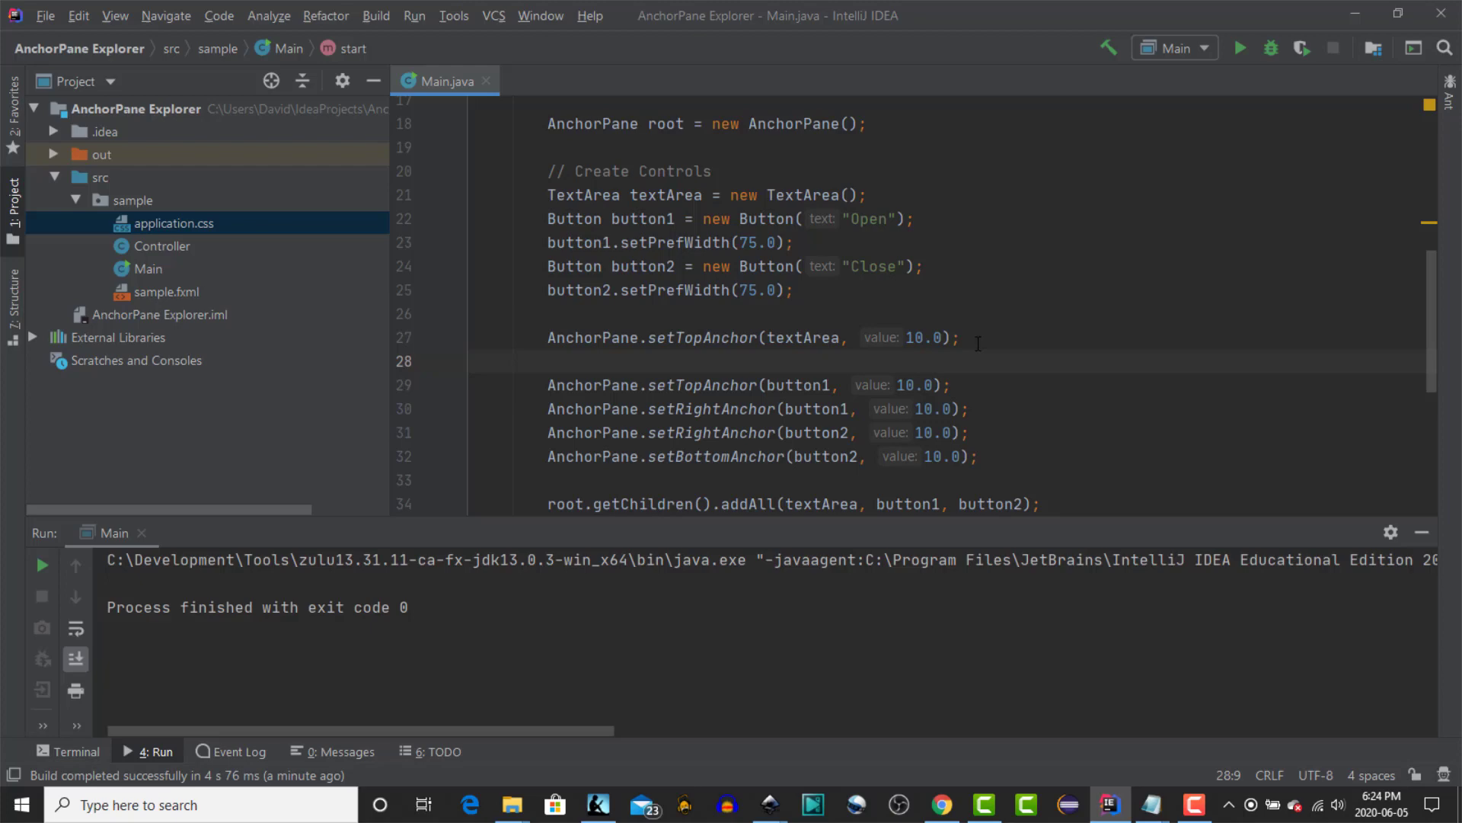
pyautogui.write('Anc')
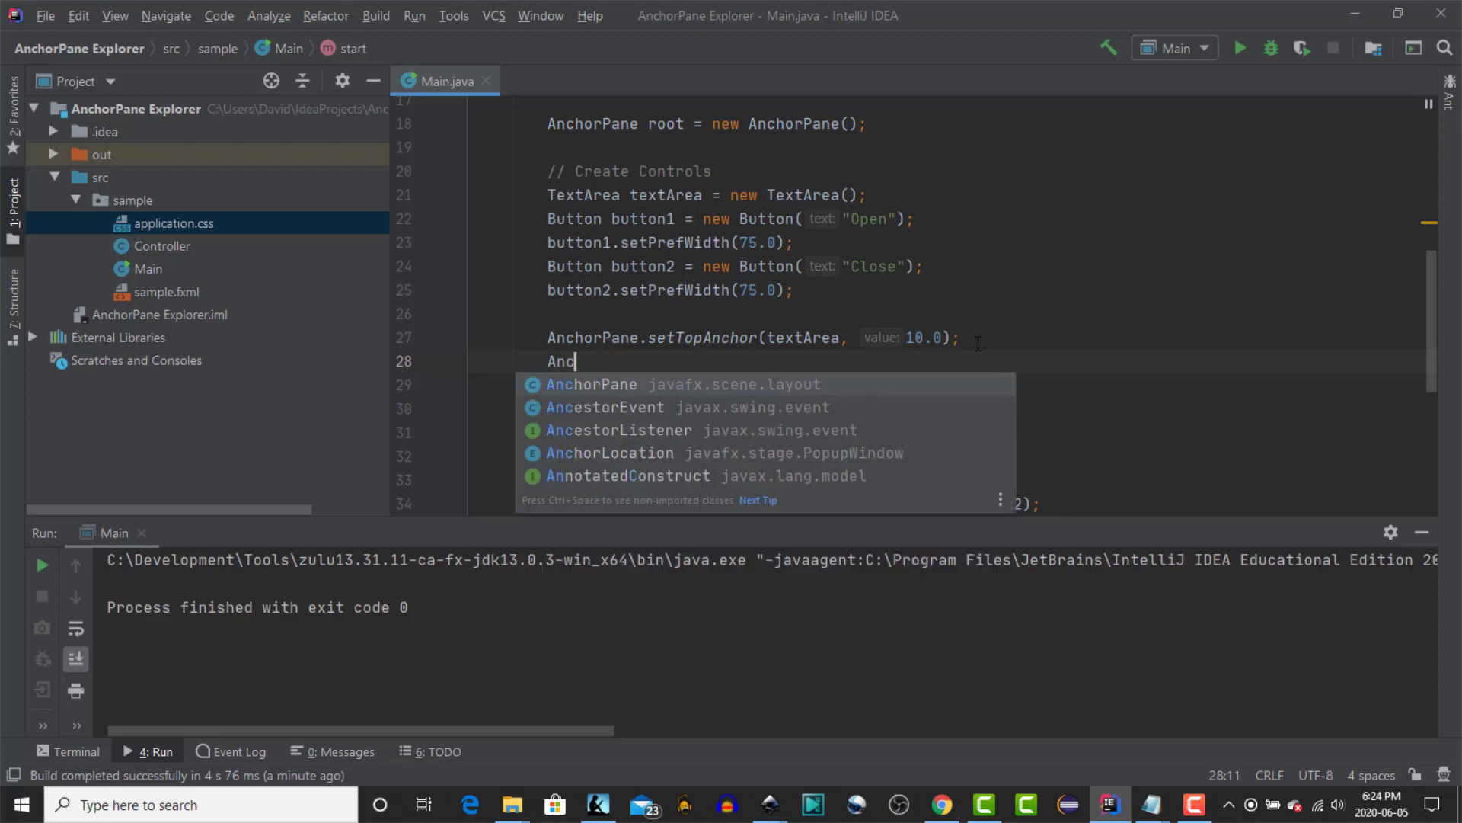
pyautogui.press('Return')
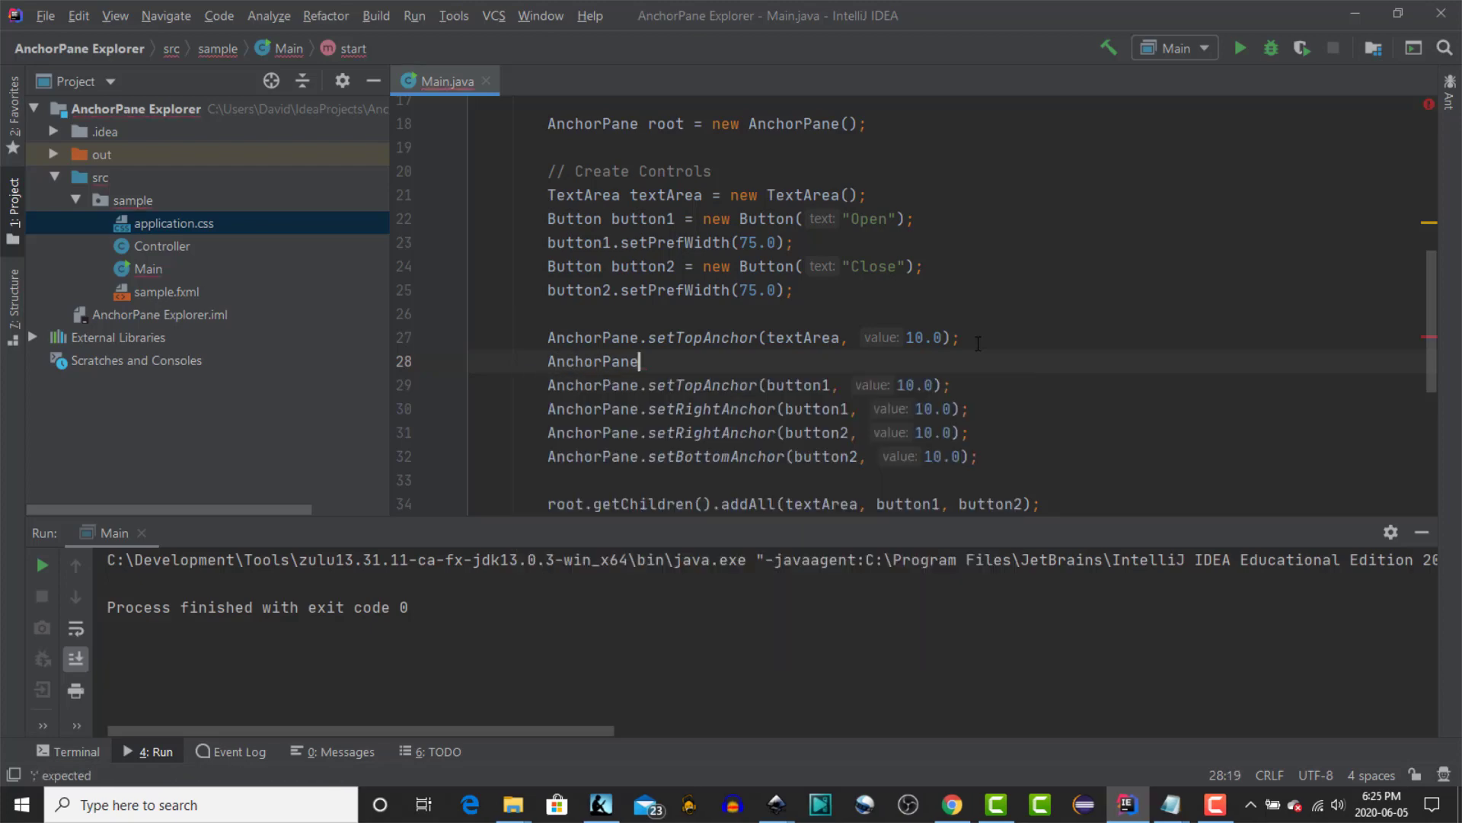
pyautogui.write('.set')
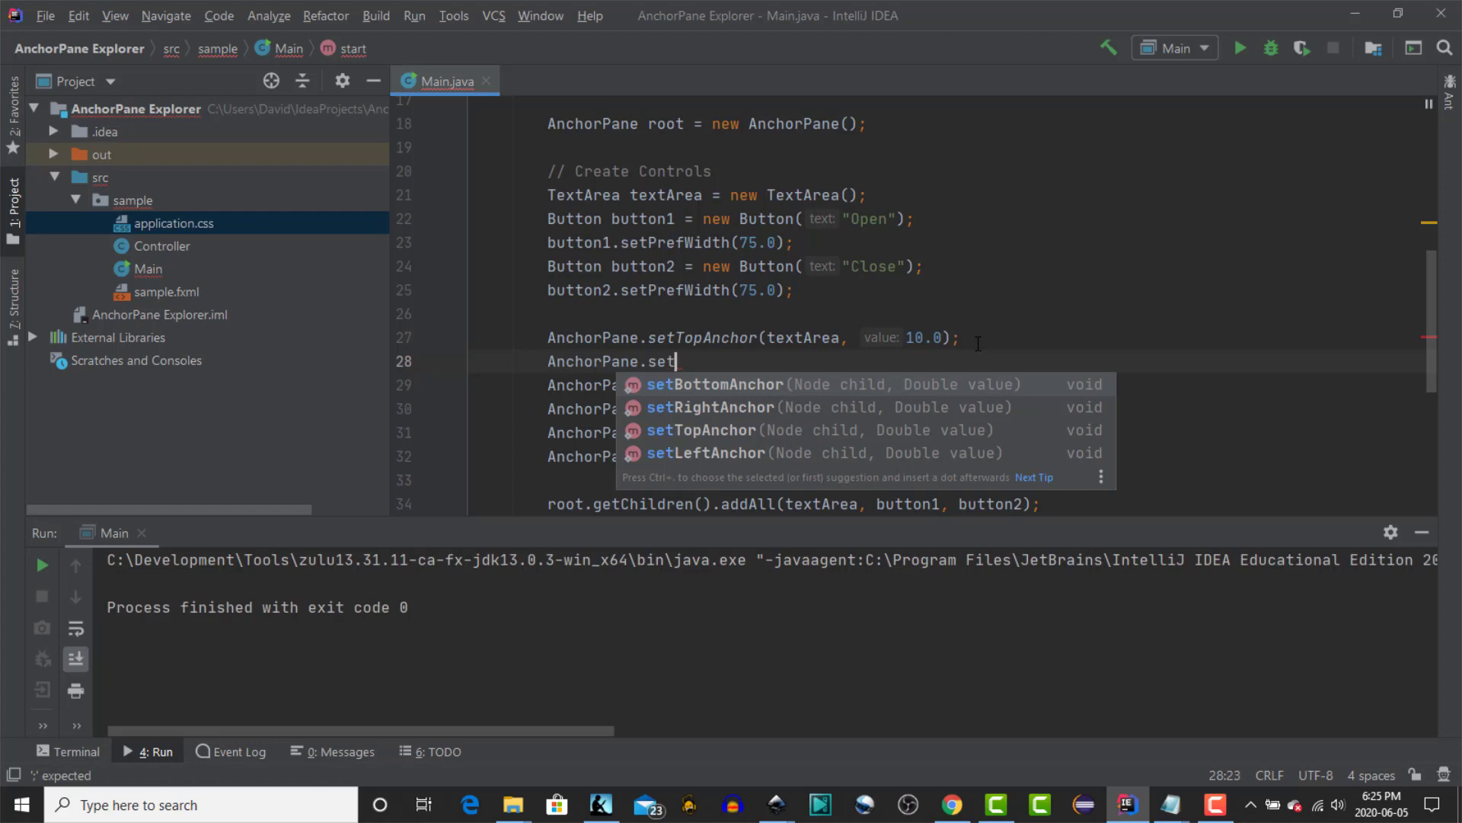
pyautogui.write('L')
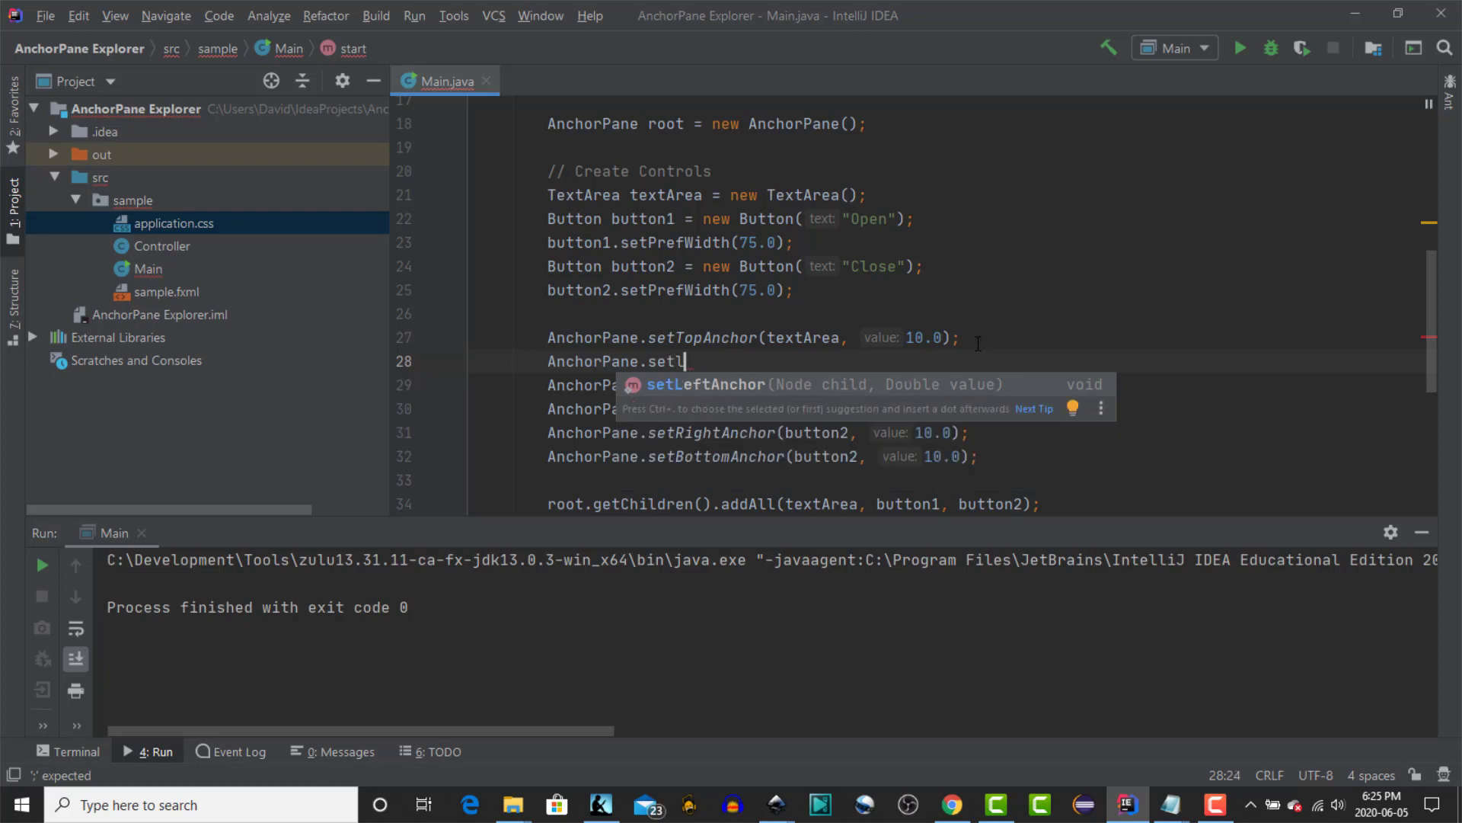
pyautogui.press('Return')
pyautogui.write('tAnchor(te);')
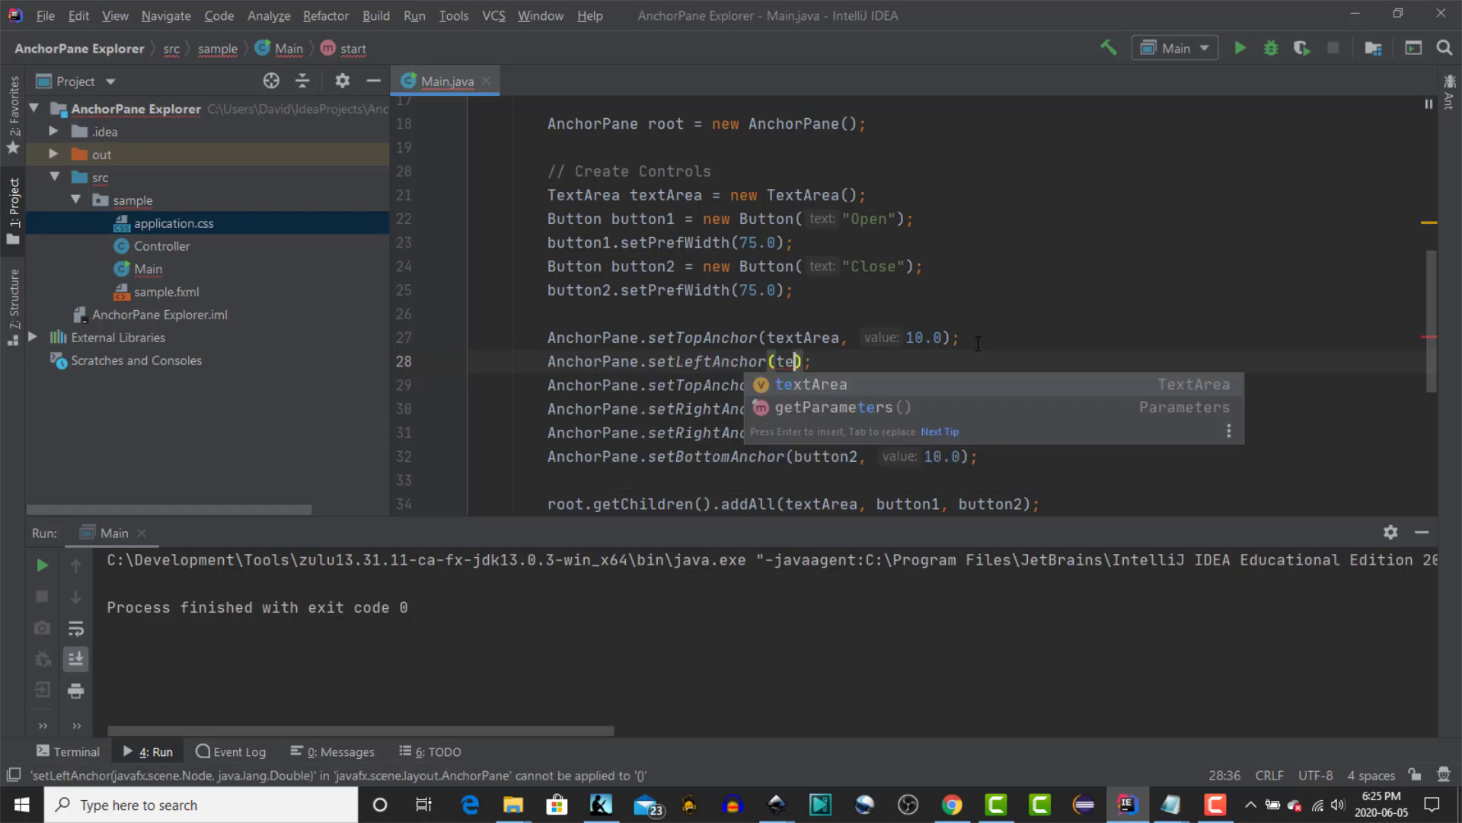
pyautogui.press('Return')
pyautogui.write(', 10')
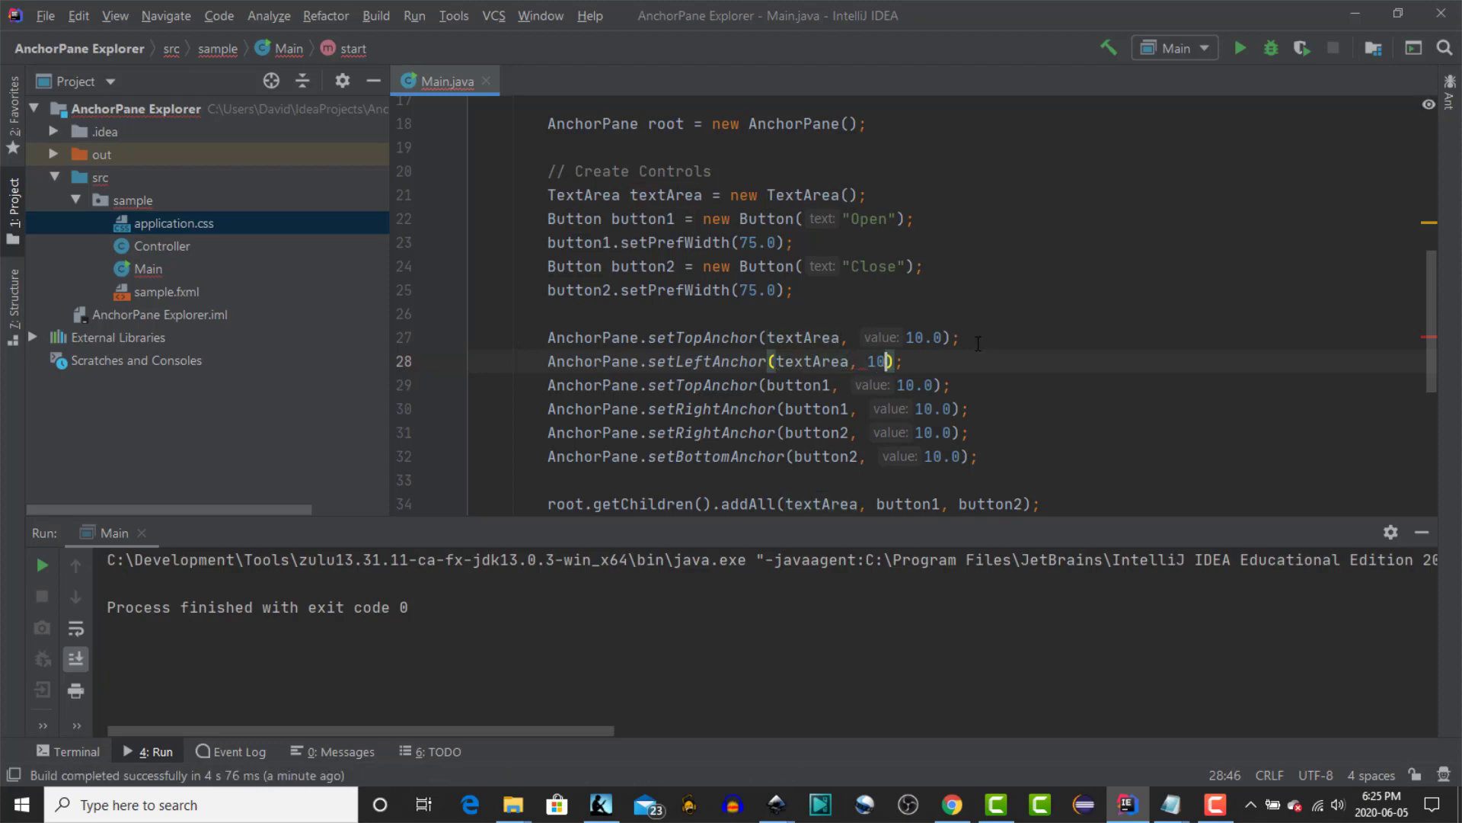
pyautogui.write('.0')
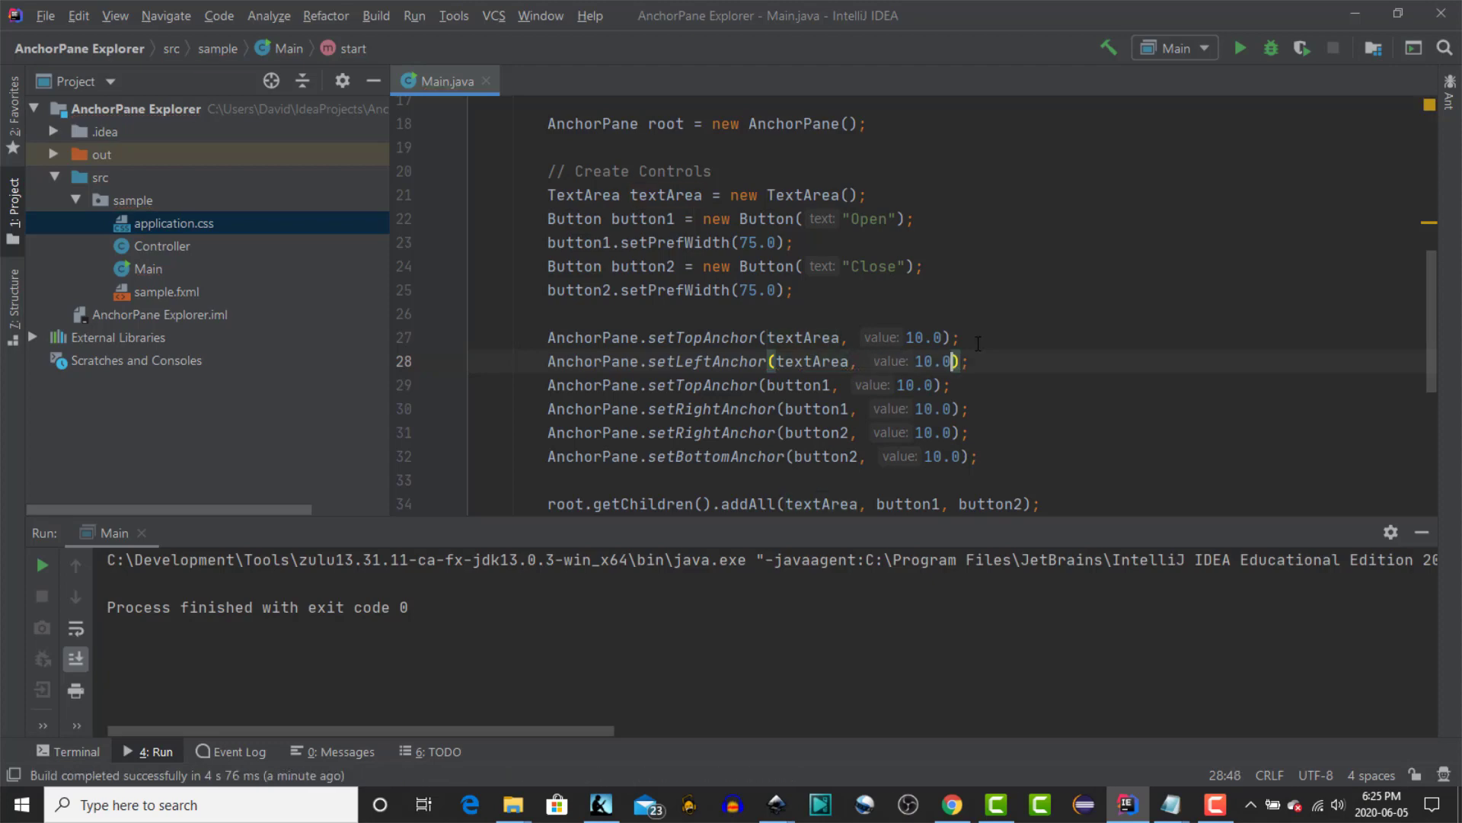
pyautogui.press('End')
pyautogui.press('Return')
pyautogui.write('nc')
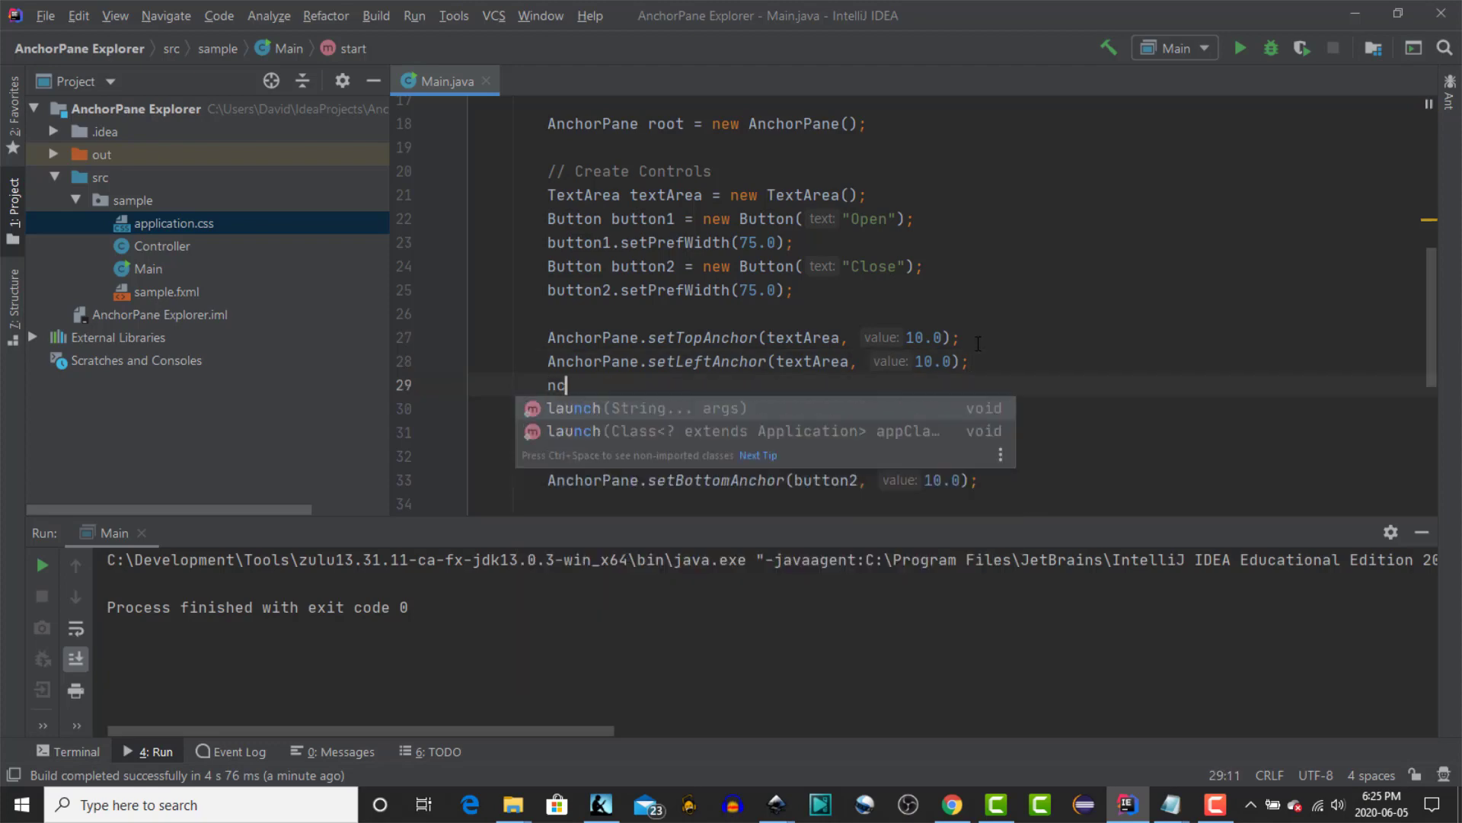
# On line 29, add AnchorPane.setRightAnchor(textArea, 100.0), fixing stray characters
pyautogui.press('BackSpace')
pyautogui.press('BackSpace')
pyautogui.press('Escape')
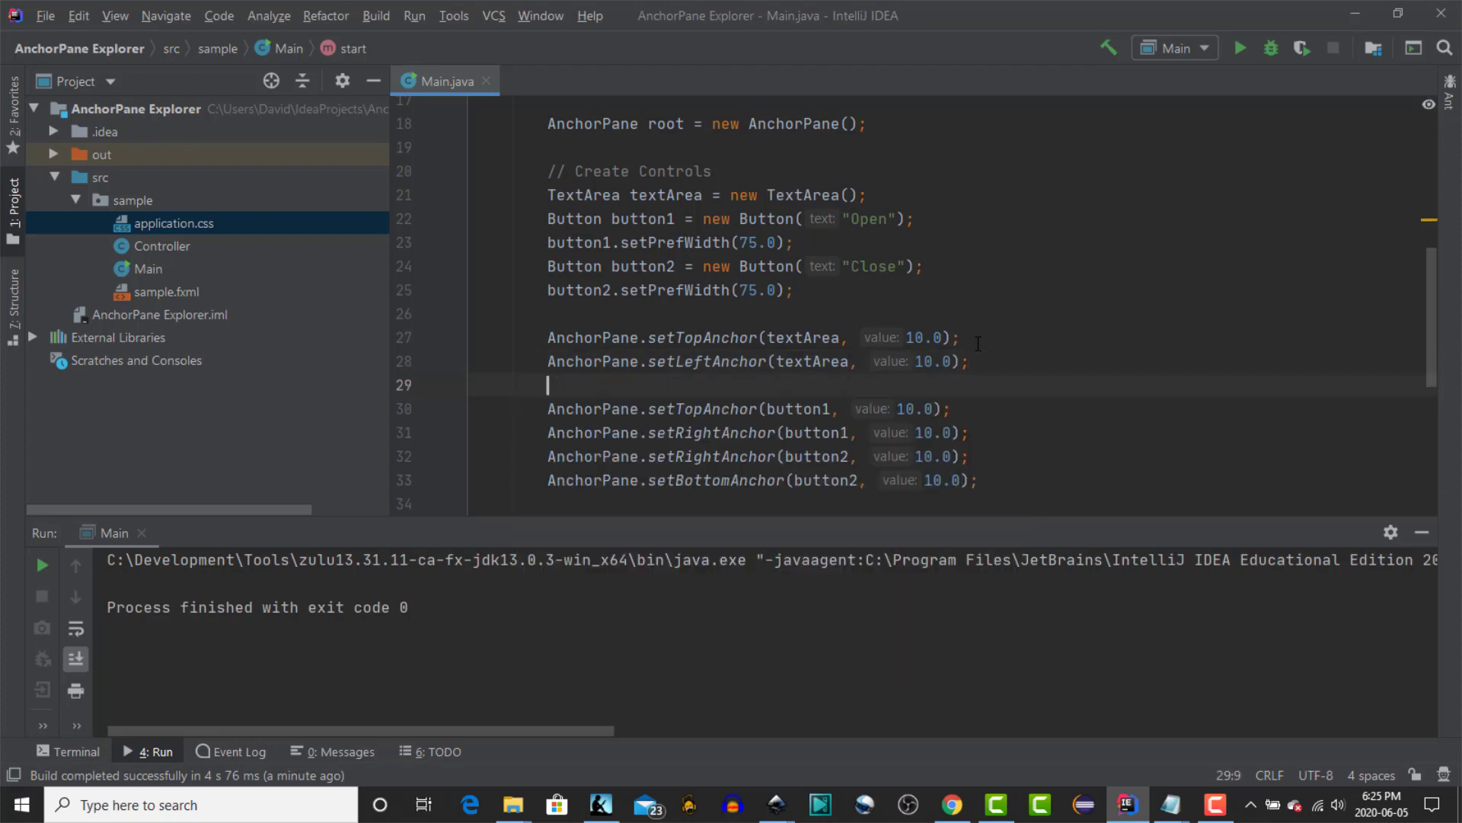
pyautogui.write('Anc')
pyautogui.press('Return')
pyautogui.write('.setr')
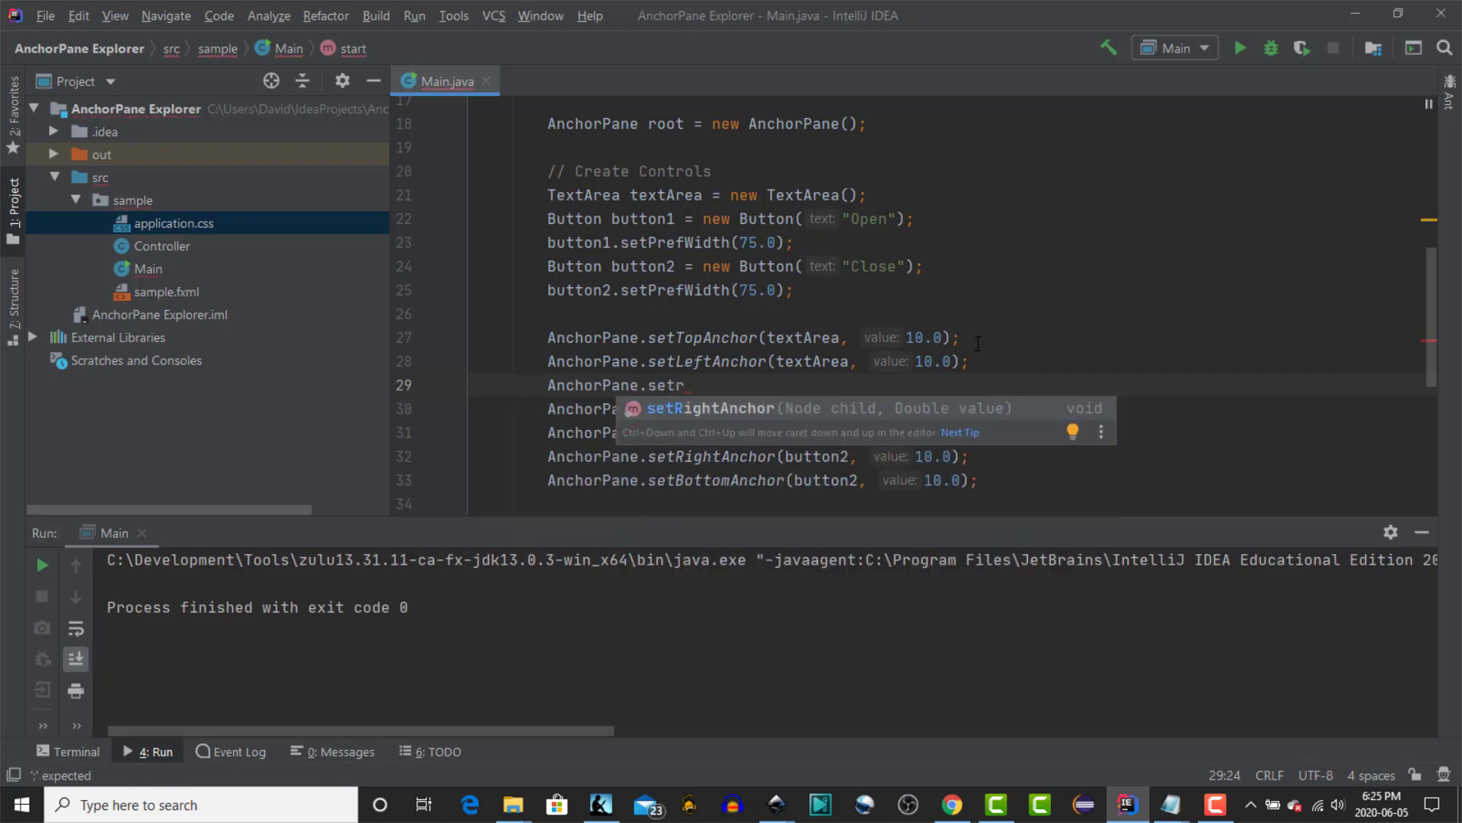
pyautogui.press('Return')
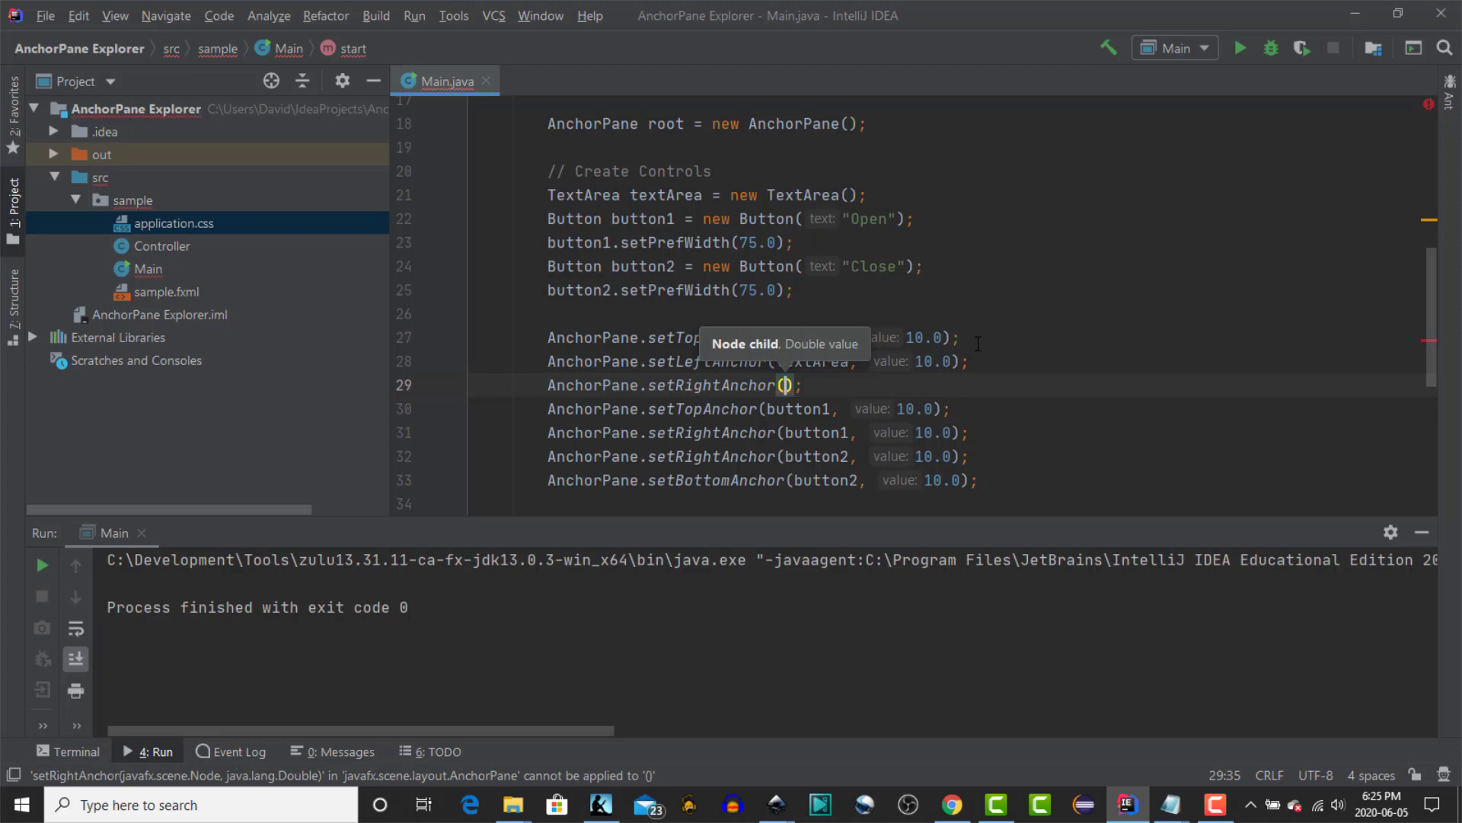
pyautogui.write('b')
pyautogui.write('u')
pyautogui.press('BackSpace')
pyautogui.press('BackSpace')
pyautogui.write('te')
pyautogui.press('Return')
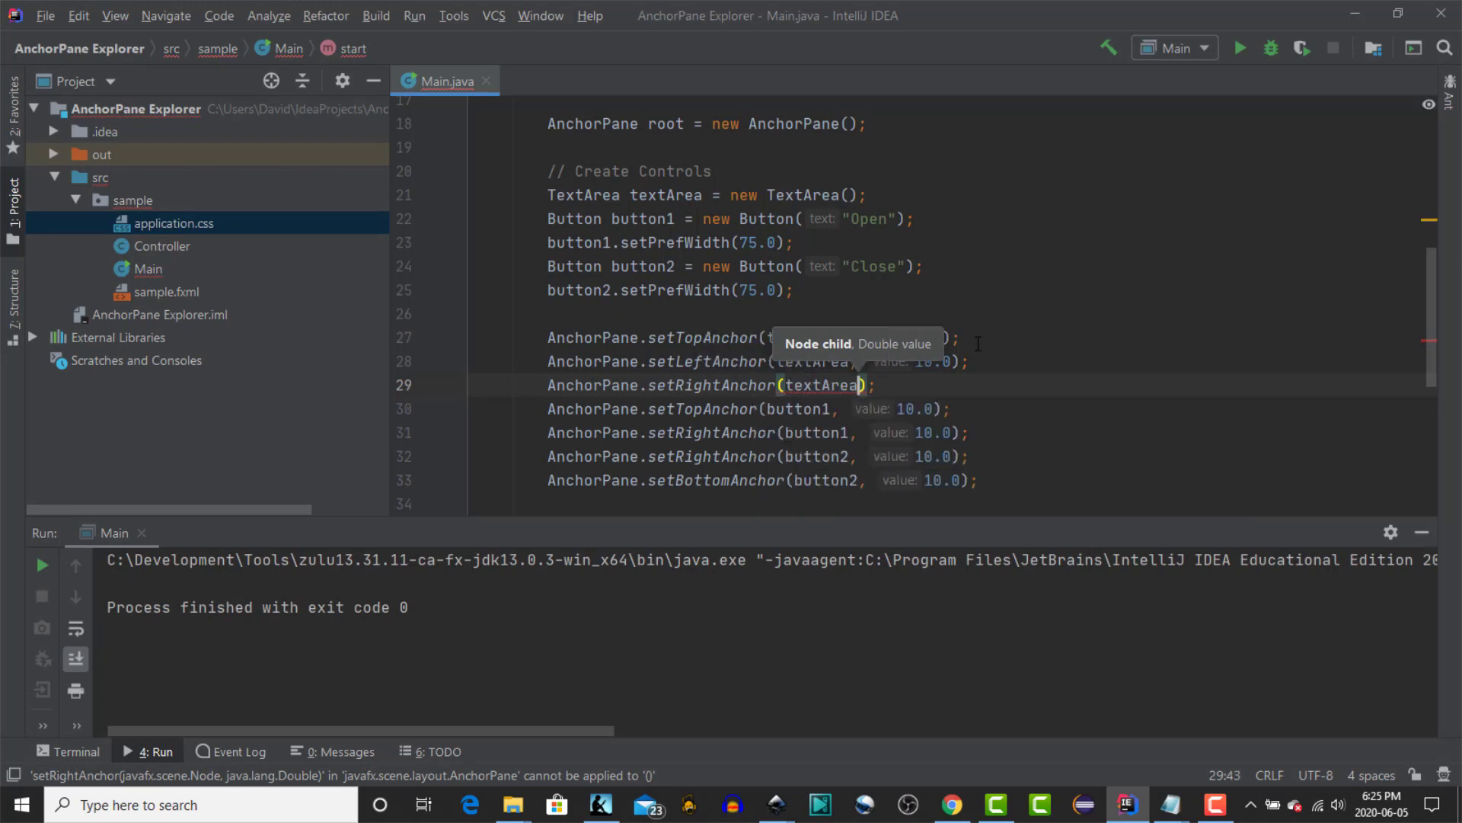
pyautogui.write(', 100')
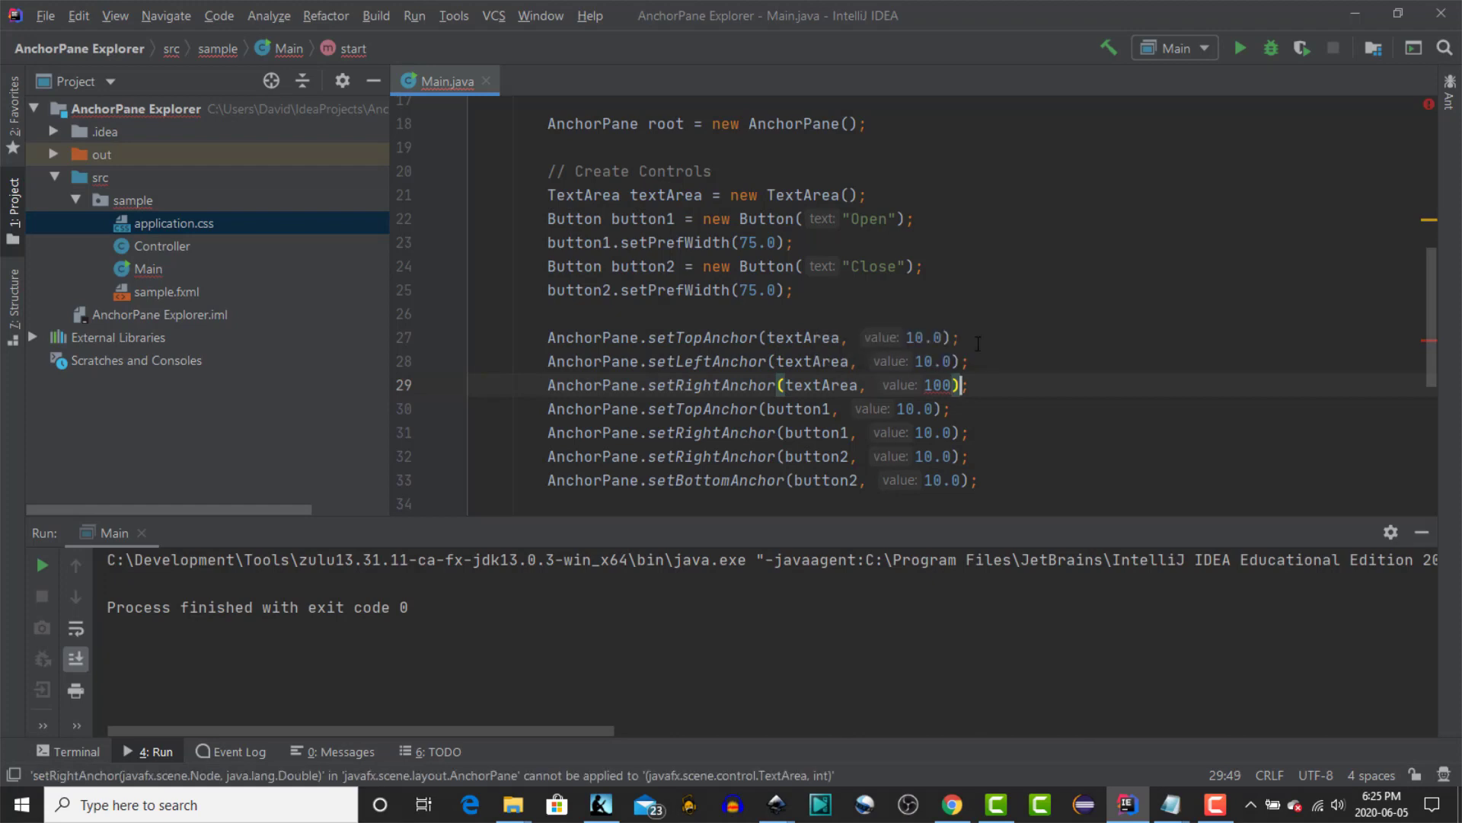
pyautogui.press('Delete')
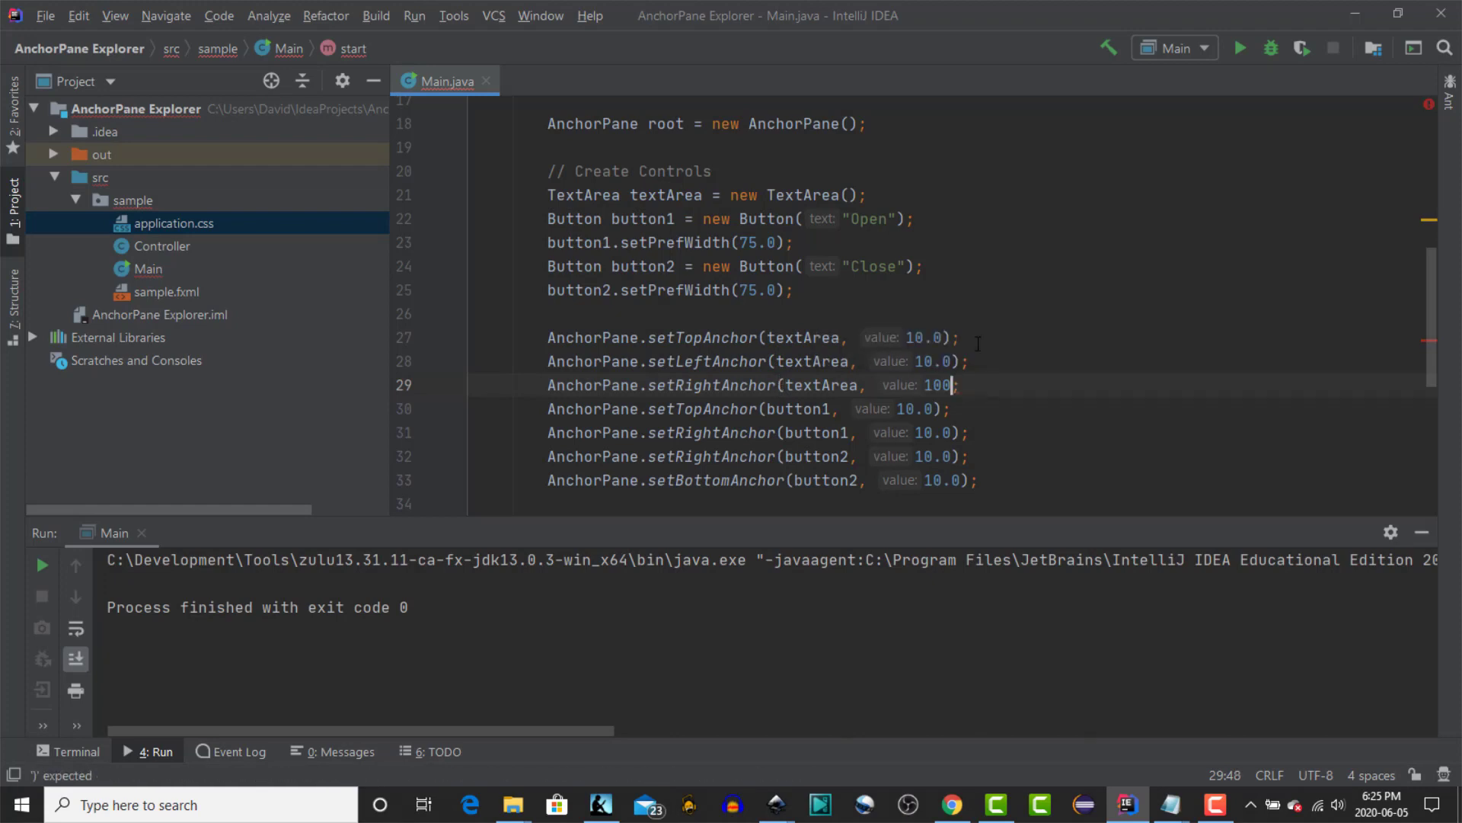
pyautogui.write('.0)')
pyautogui.press('End')
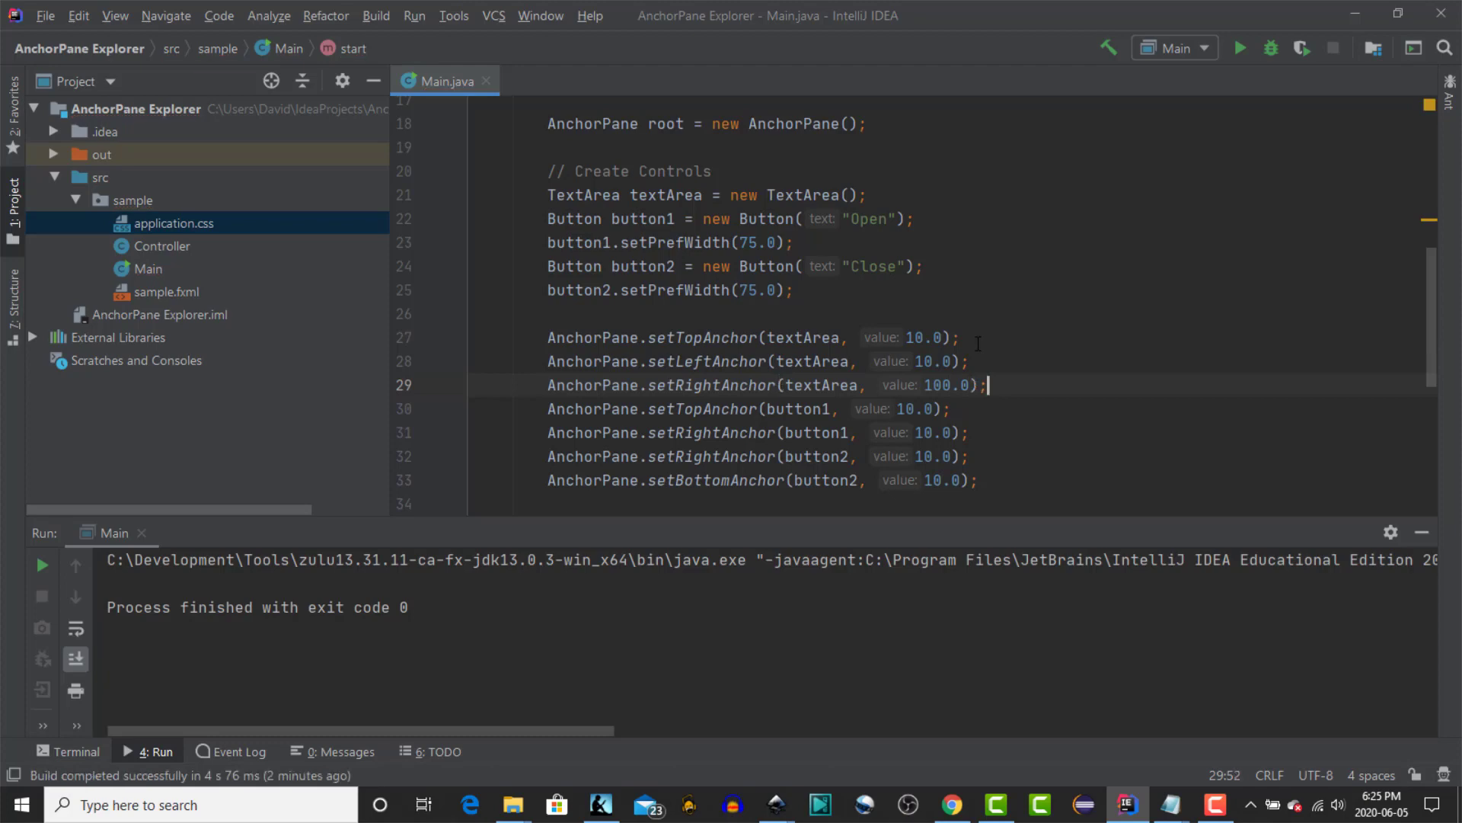
pyautogui.press('Return')
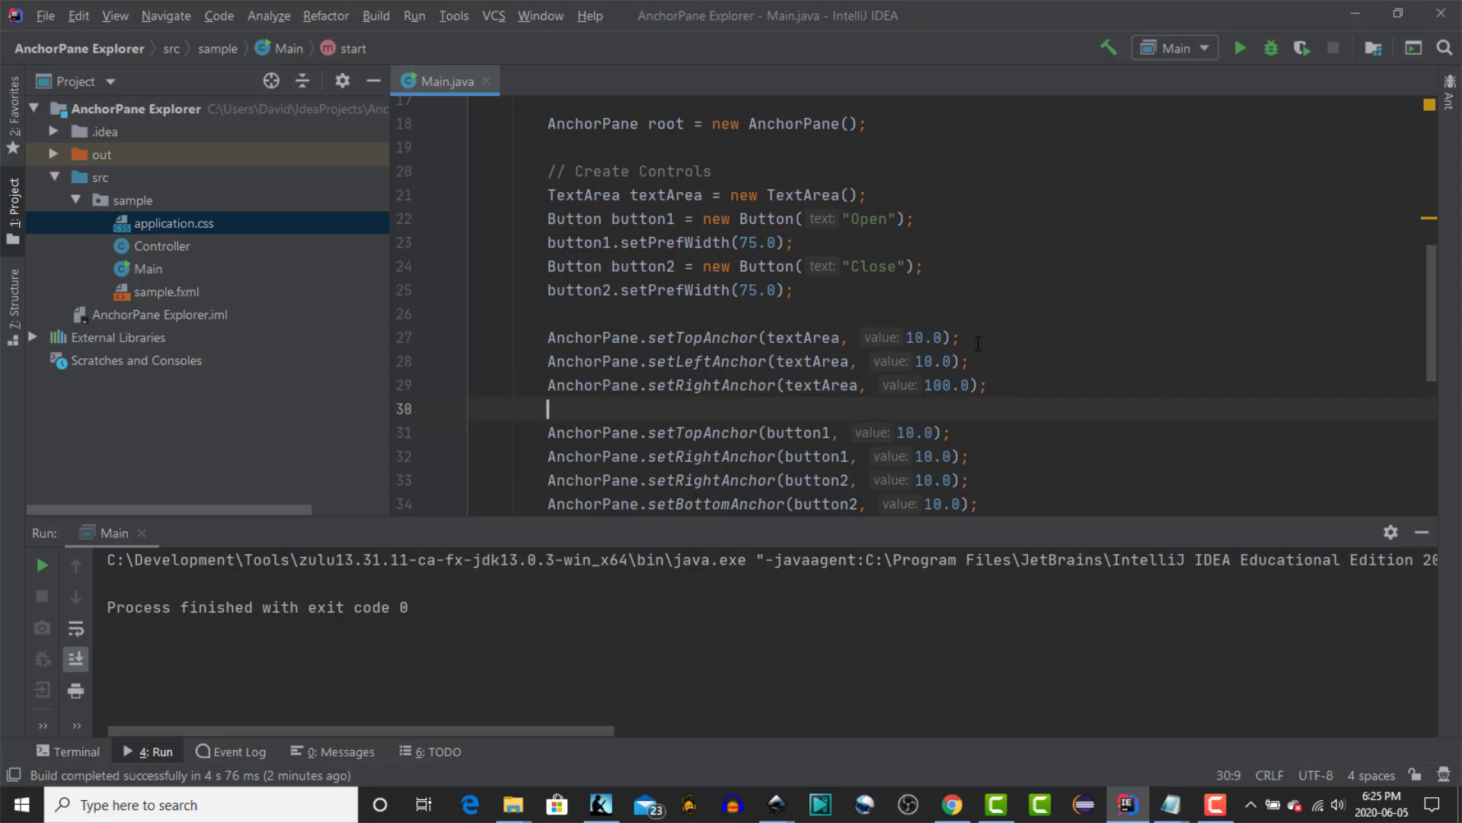
pyautogui.write('n')
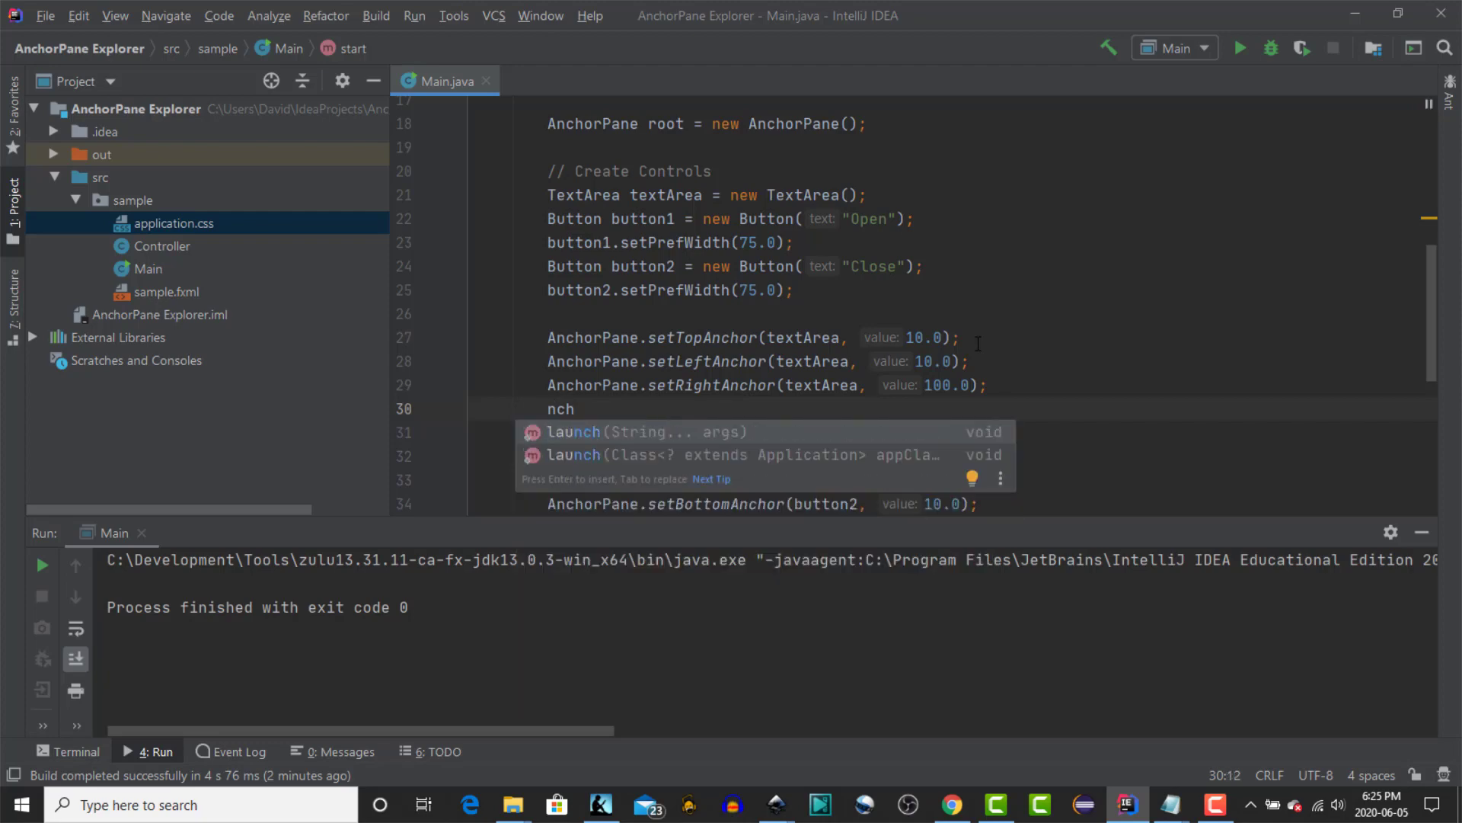
# On line 30, add AnchorPane.setBottomAnchor(textArea, 10.0)
pyautogui.press('BackSpace')
pyautogui.write('An')
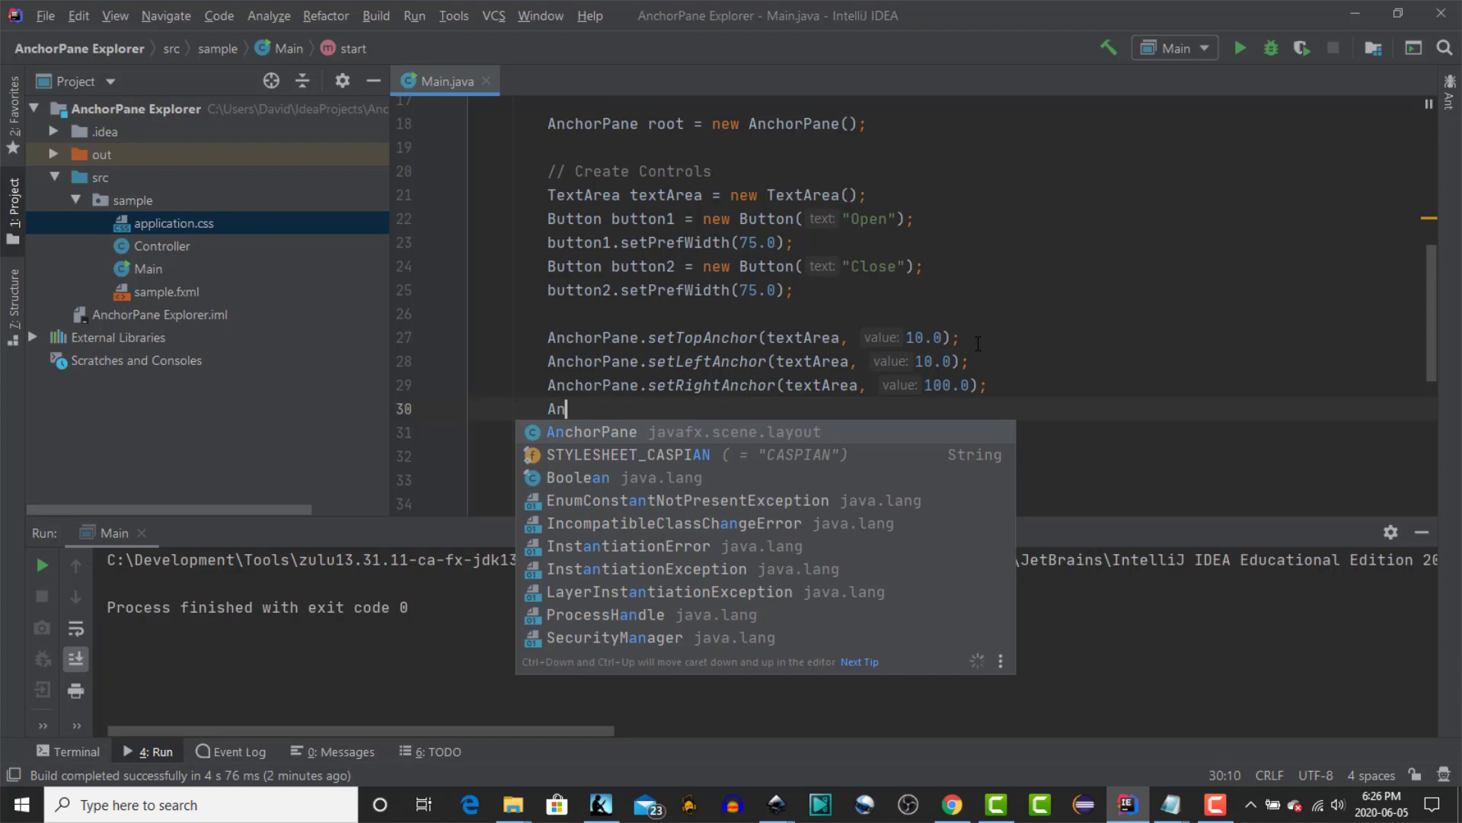
pyautogui.write('ch')
pyautogui.press('Return')
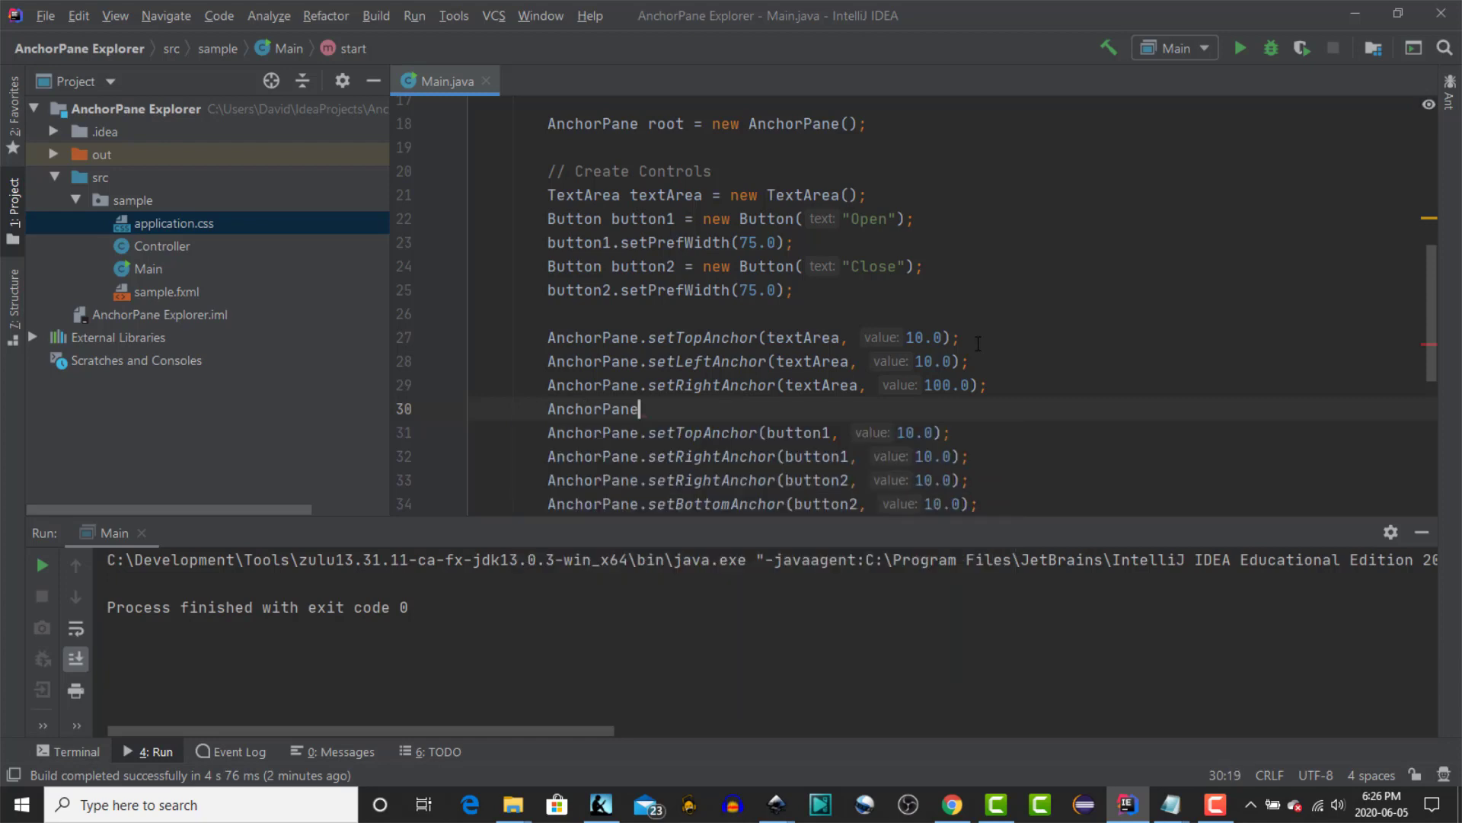
pyautogui.write('.setb')
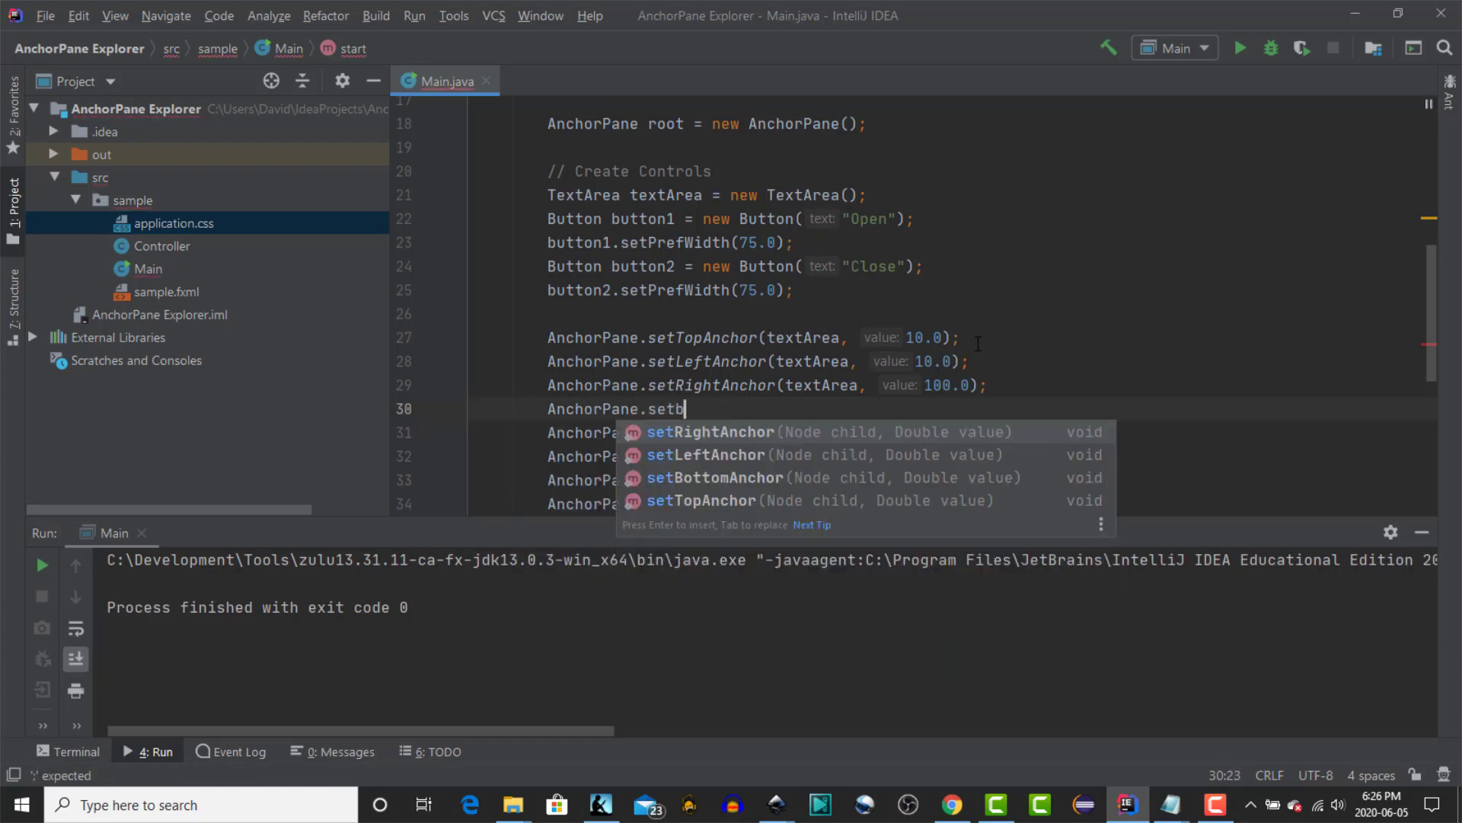
pyautogui.press('Return')
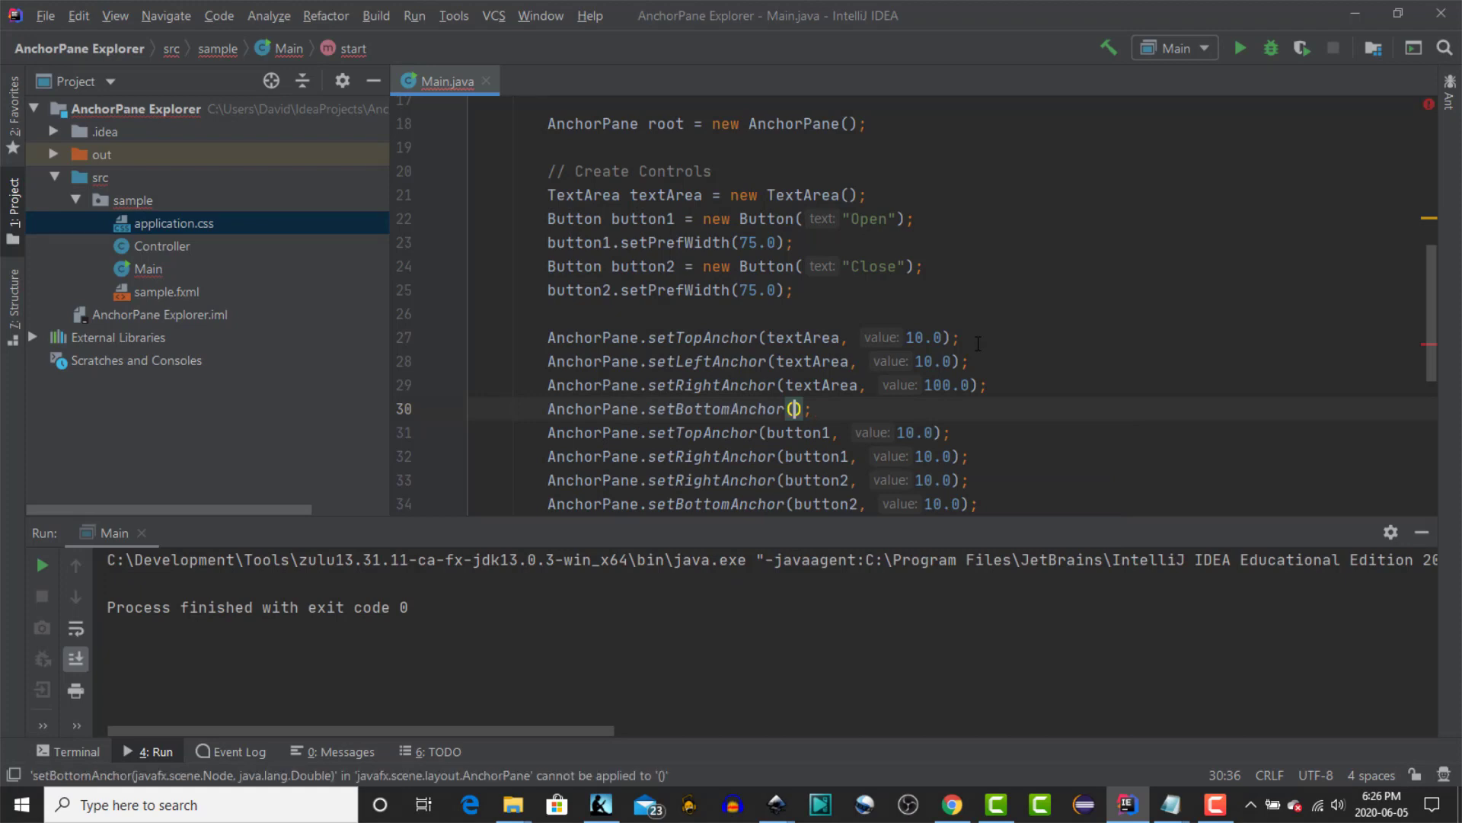
pyautogui.write('te')
pyautogui.press('Return')
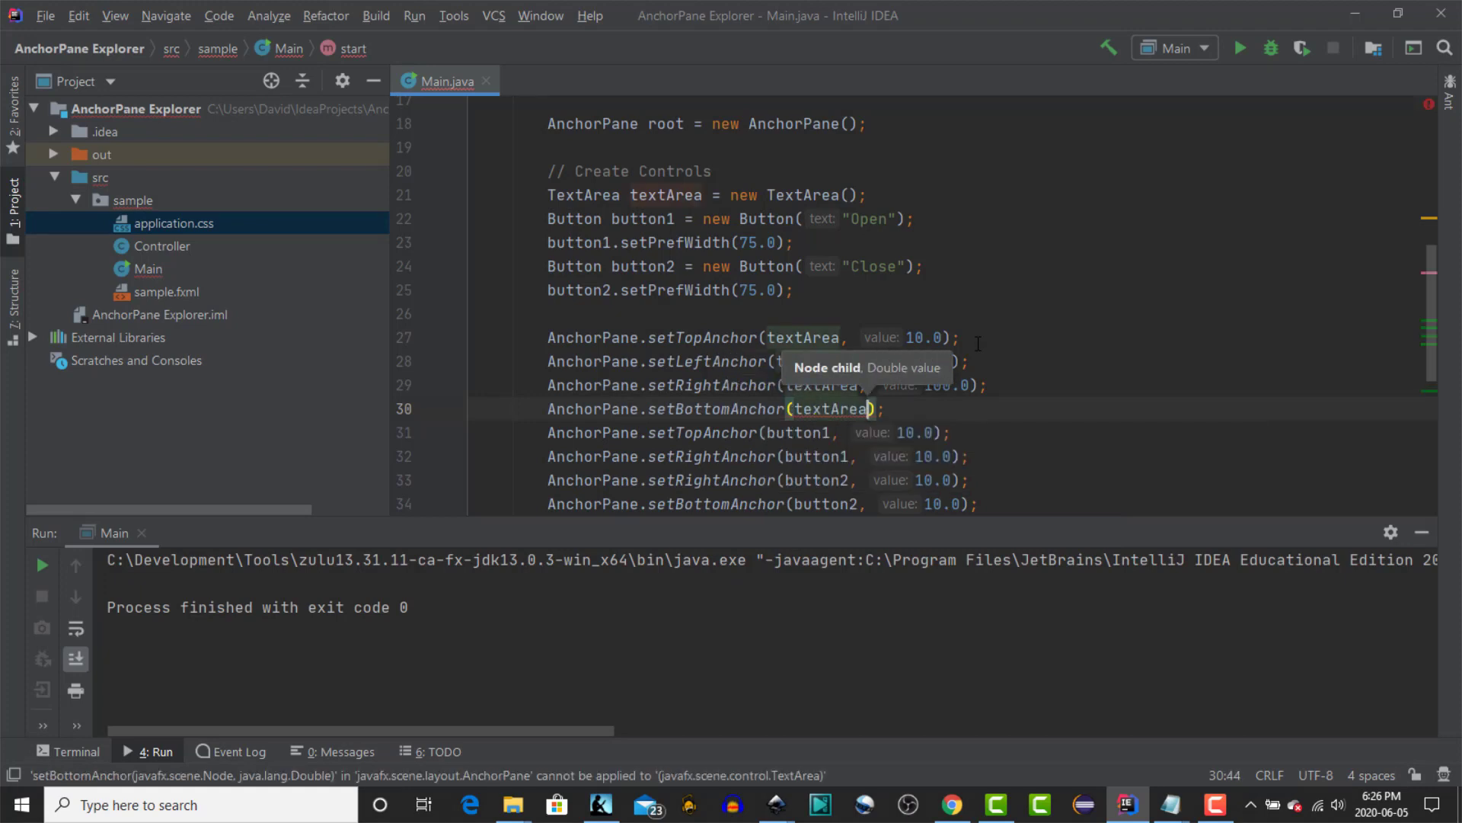
pyautogui.write(', 10.0')
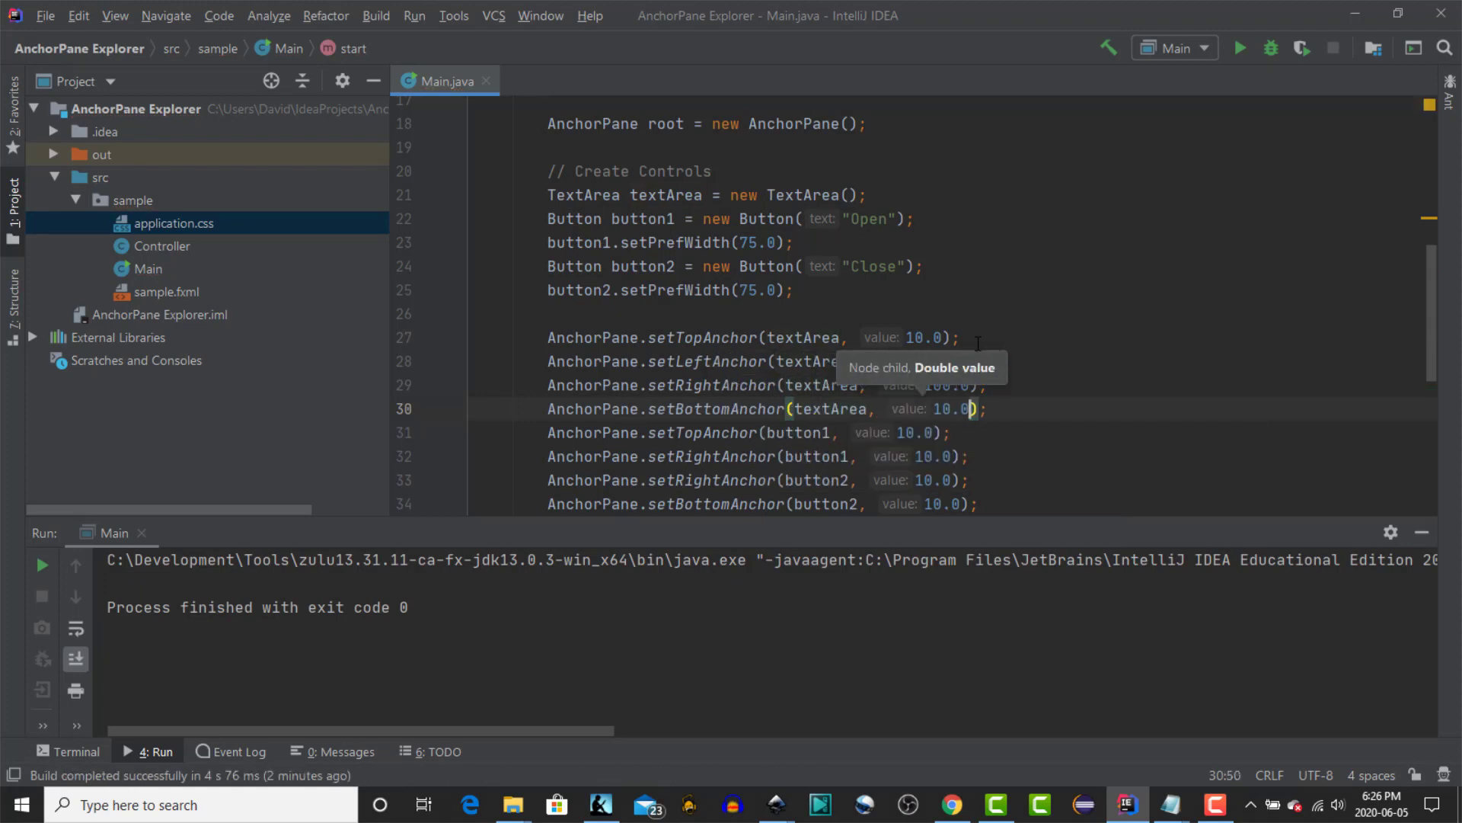
pyautogui.press('Right')
pyautogui.press('Right')
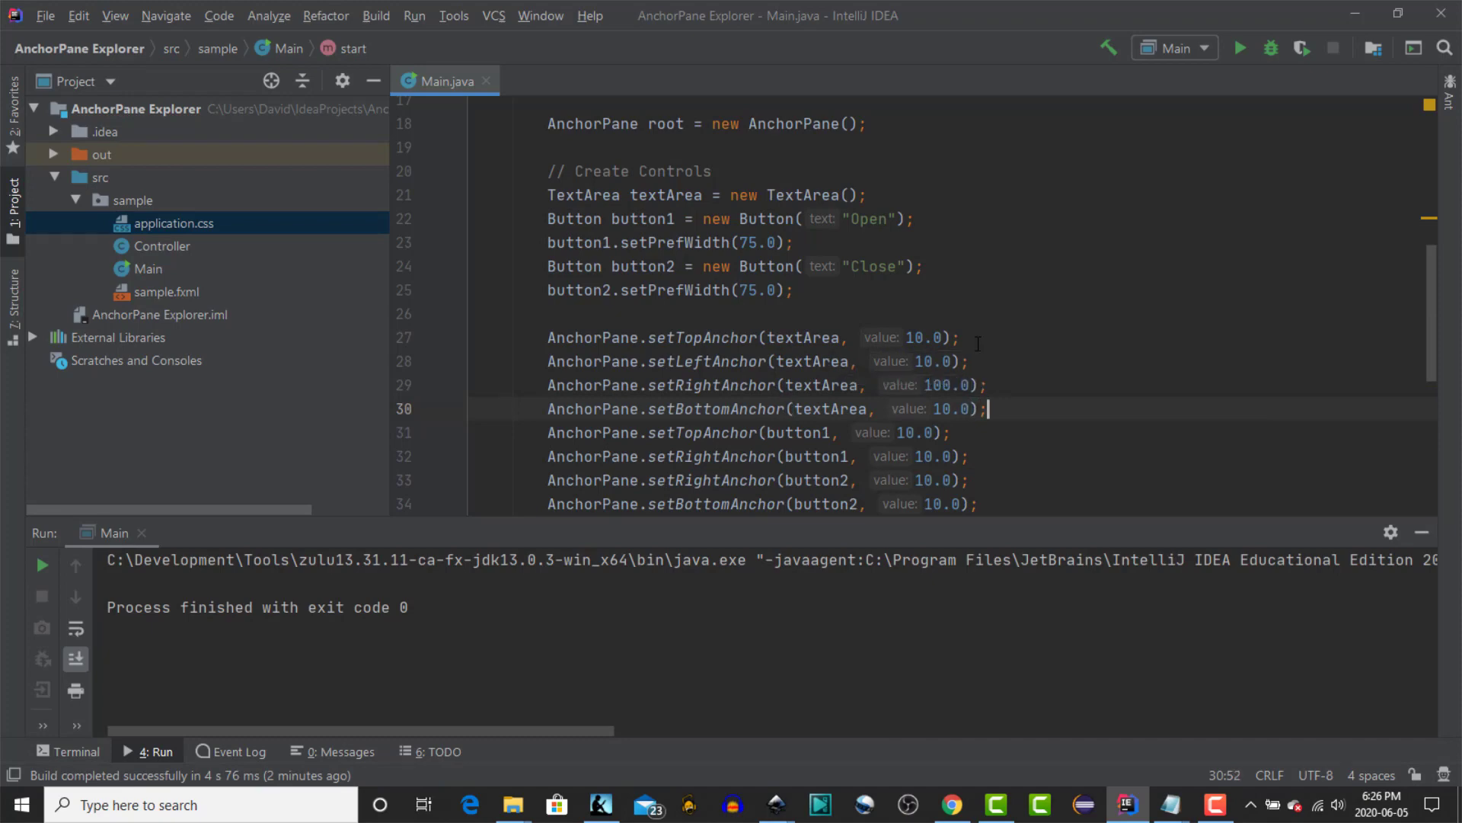
# Separate the textArea, button1 and button2 anchor groups with blank lines, then run the app
pyautogui.press('Return')
pyautogui.scroll(-2, 988, 431)
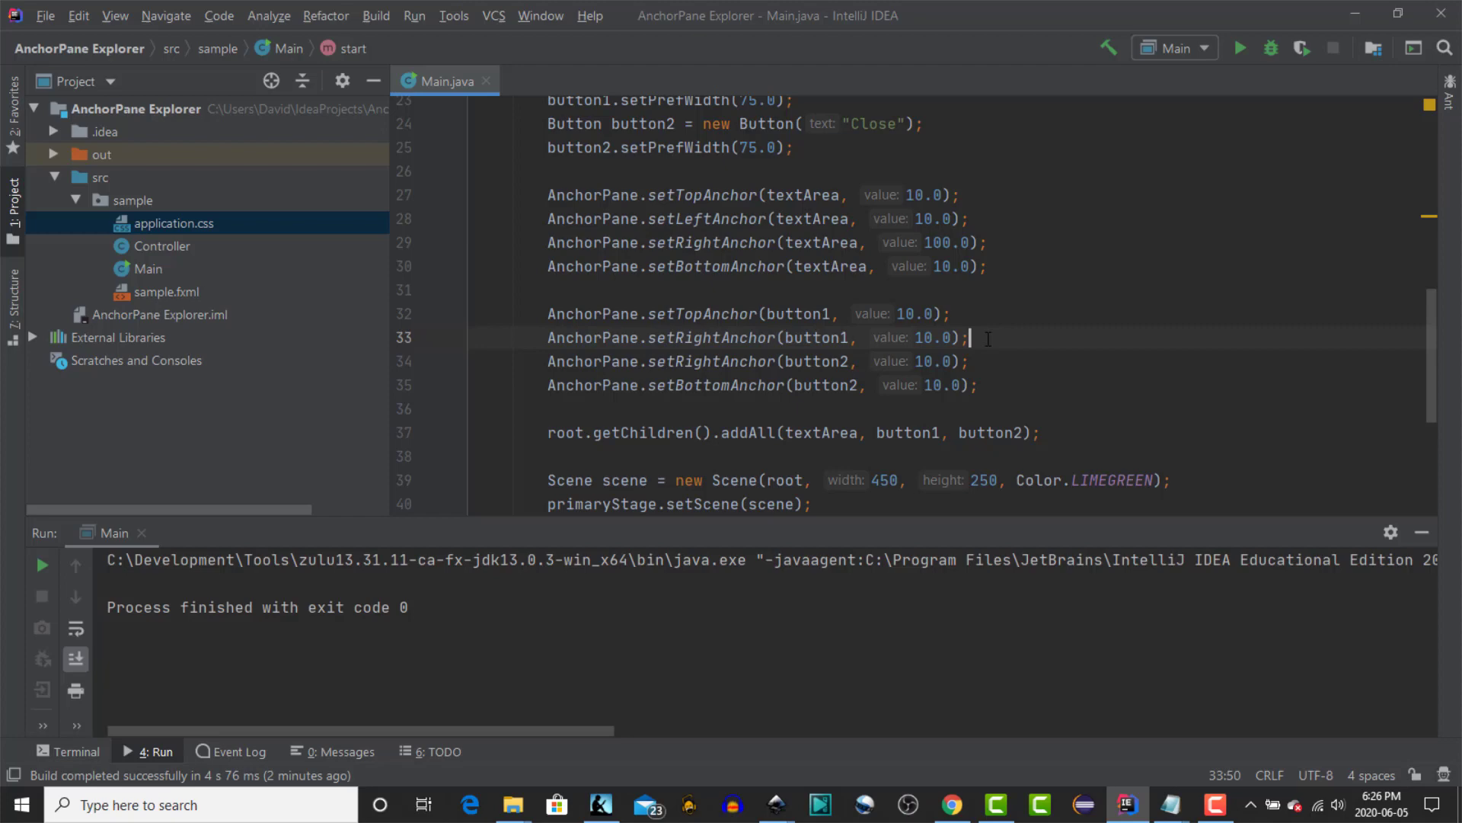
pyautogui.press('Return')
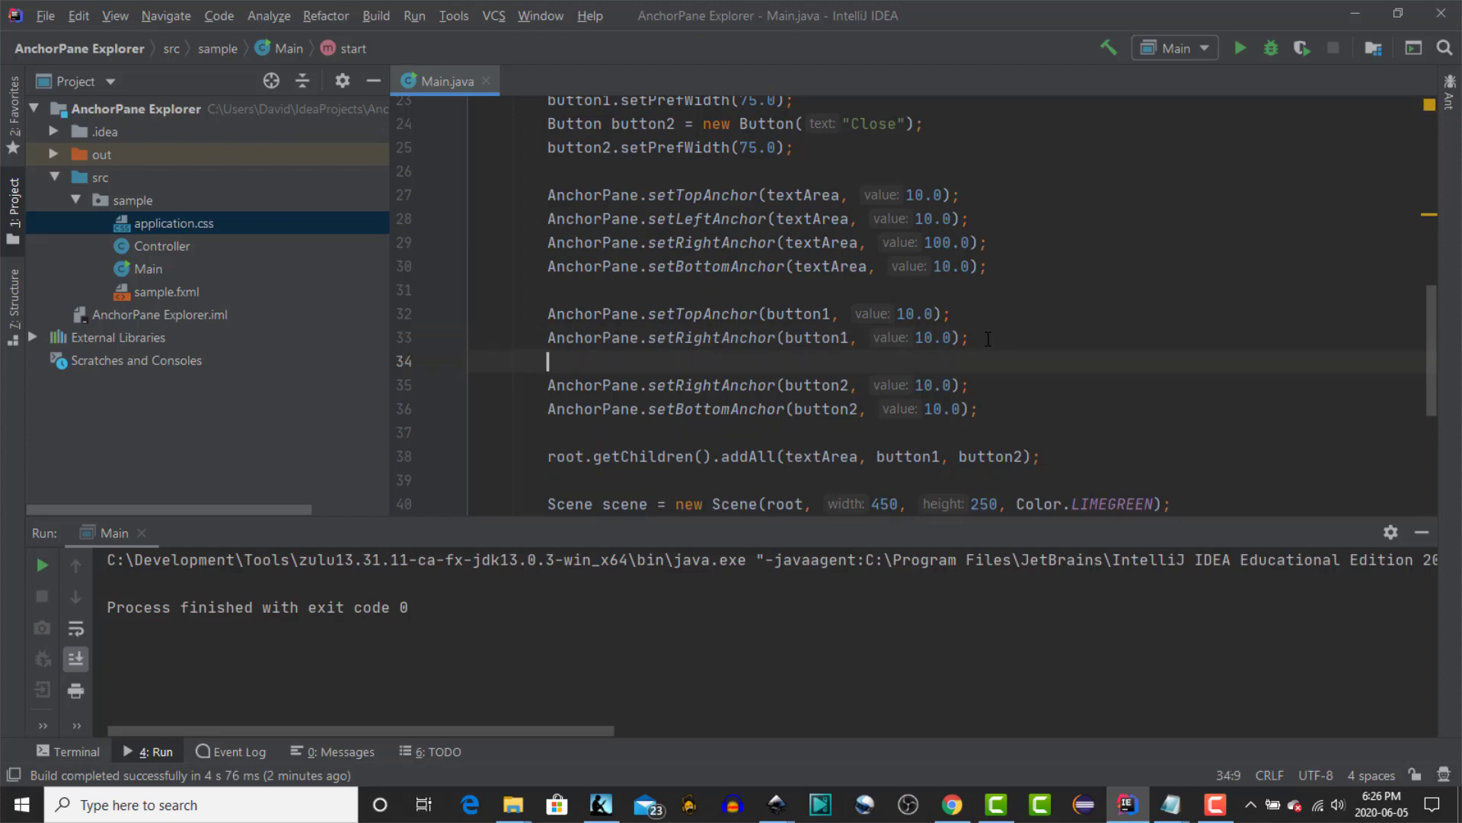
pyautogui.click(1240, 49)
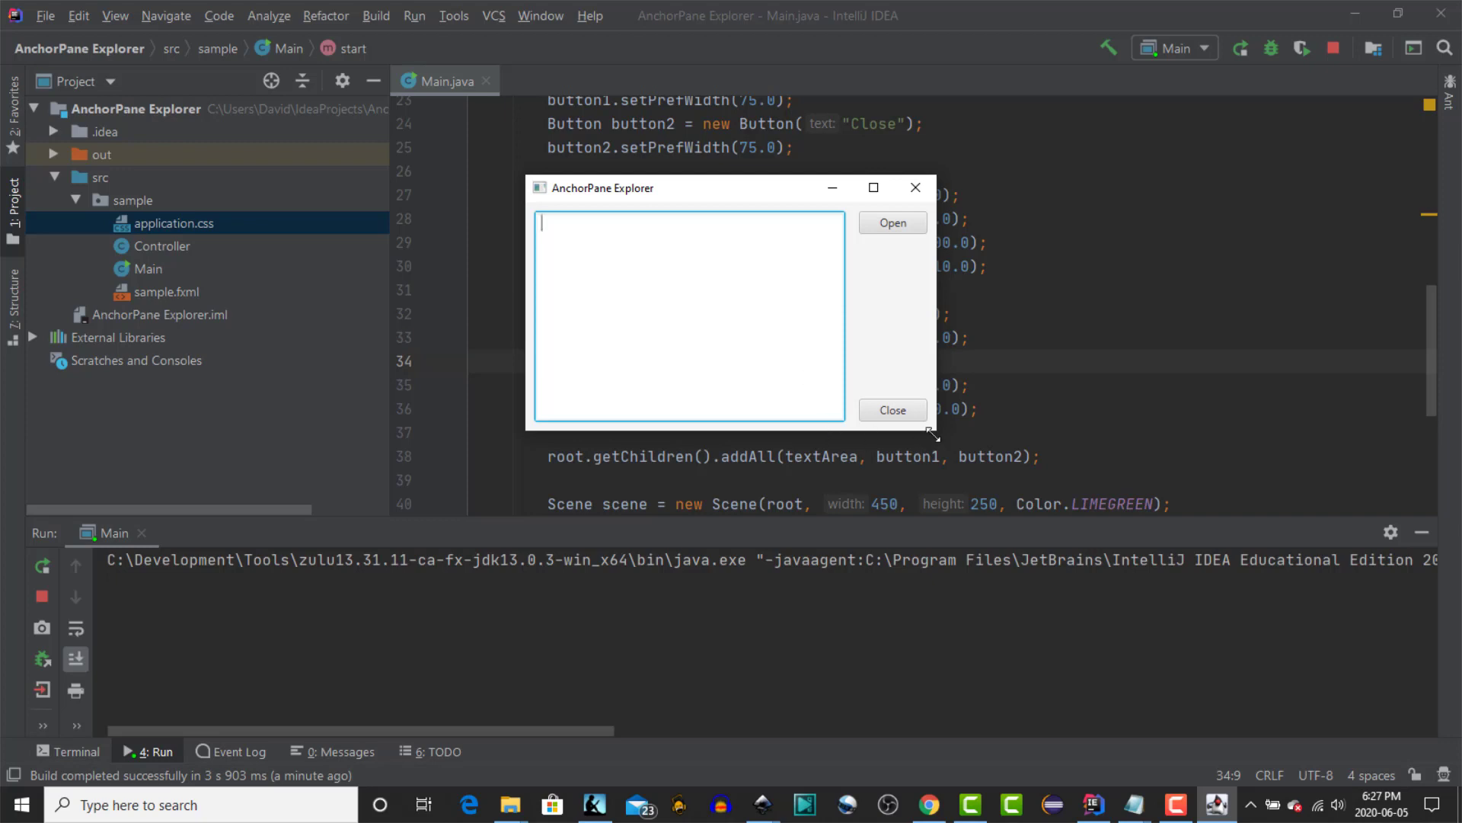
# Enlarge and shrink the app window, checking the text area stretches while Open and Close stay right
pyautogui.moveTo(935, 431); pyautogui.dragTo(966, 478)
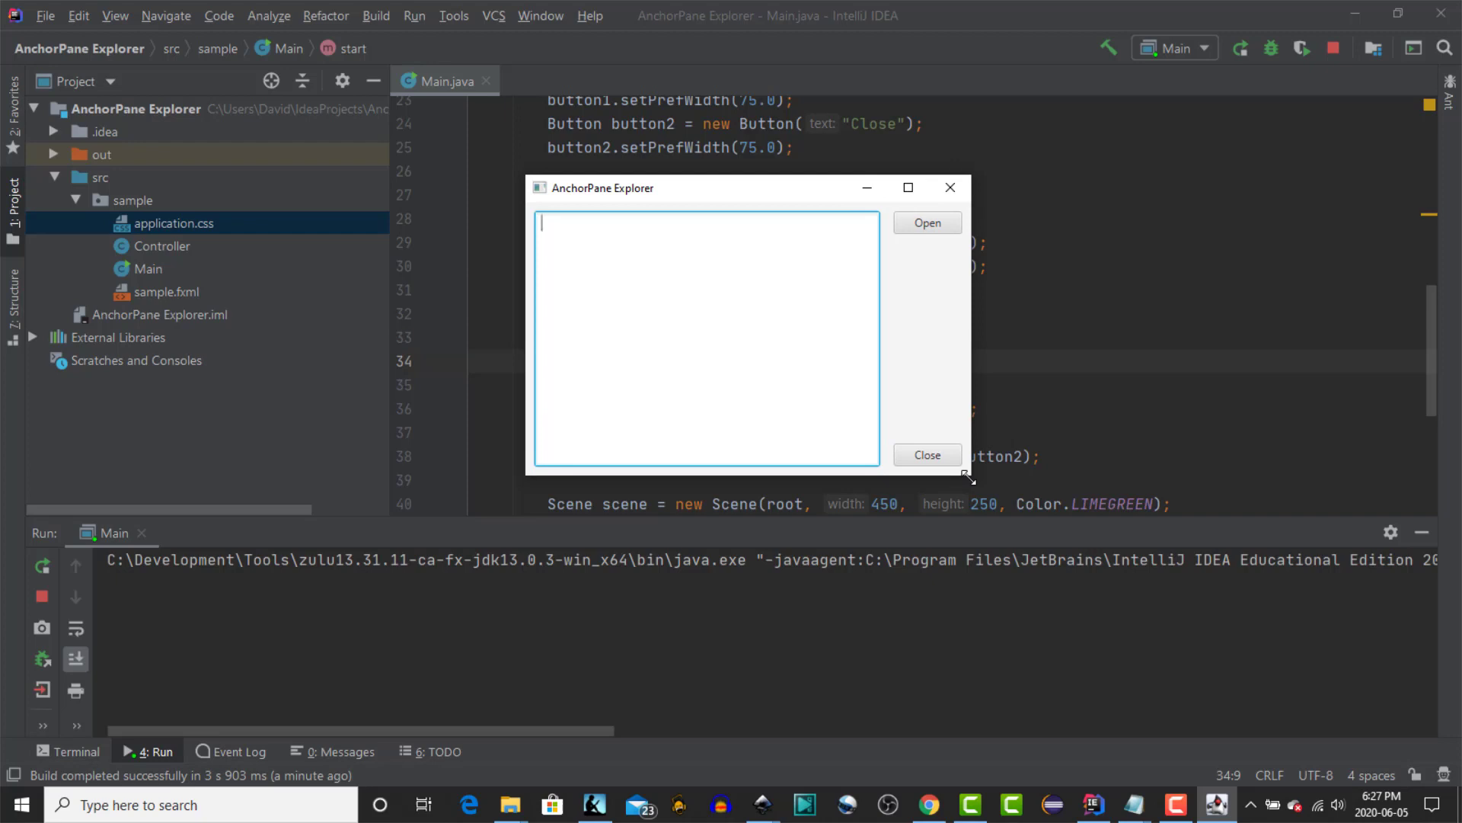
pyautogui.moveTo(967, 478); pyautogui.dragTo(1304, 647)
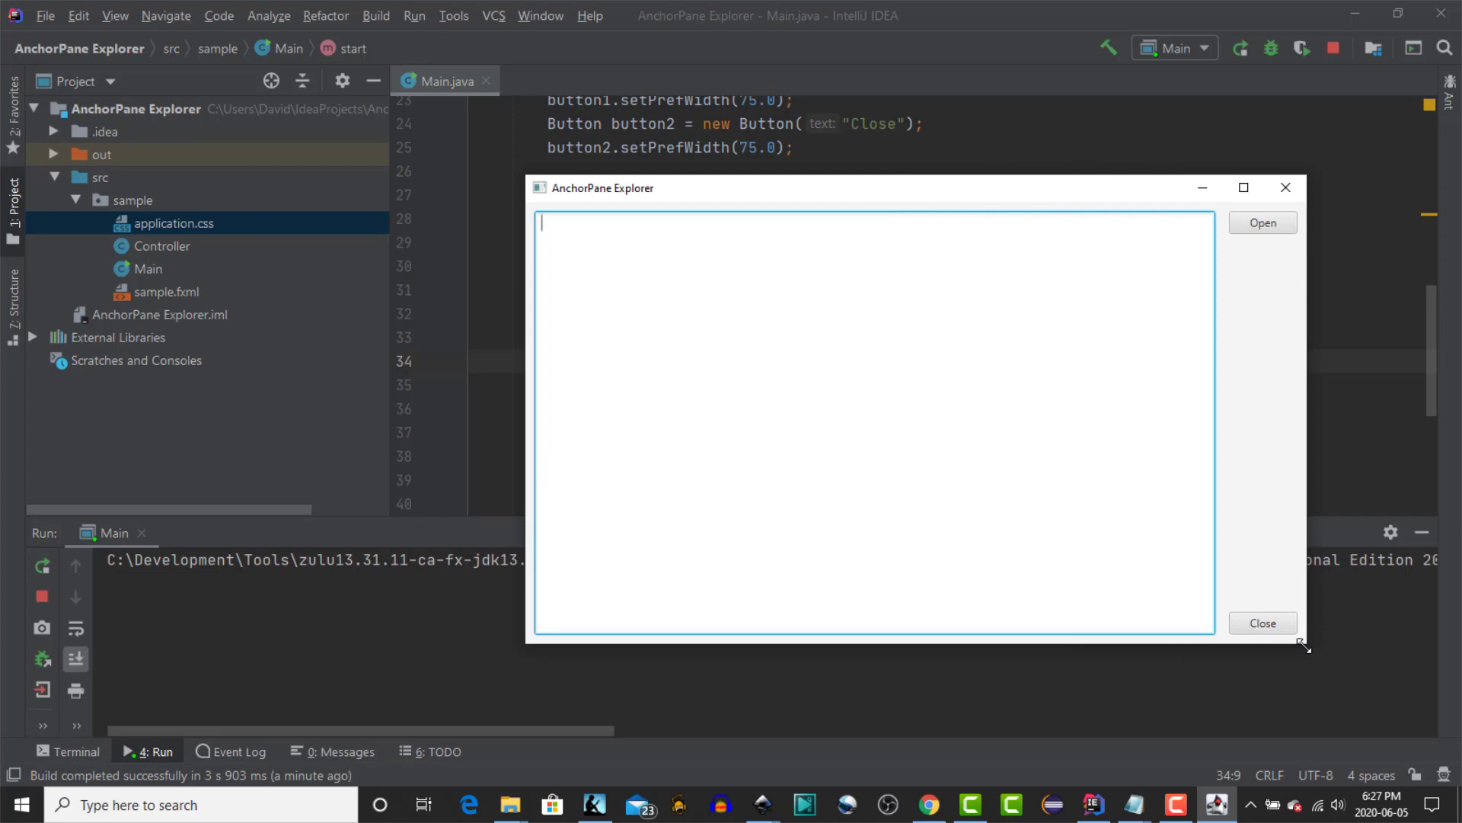
pyautogui.moveTo(1302, 647)
pyautogui.mouseDown()
pyautogui.moveTo(960, 498)
pyautogui.moveTo(1264, 670)
pyautogui.moveTo(921, 399)
pyautogui.mouseUp()
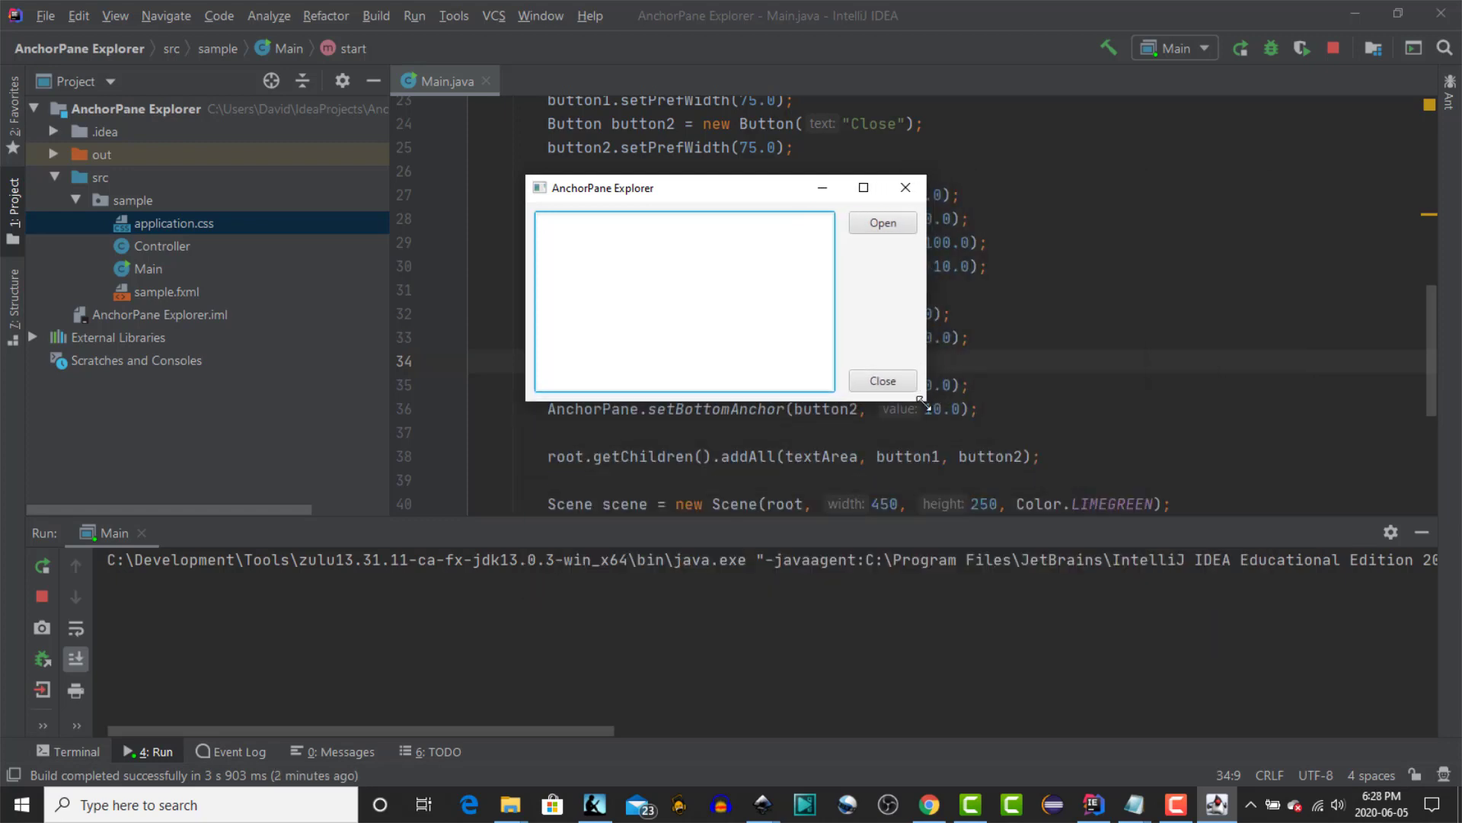
pyautogui.moveTo(920, 400); pyautogui.dragTo(908, 407)
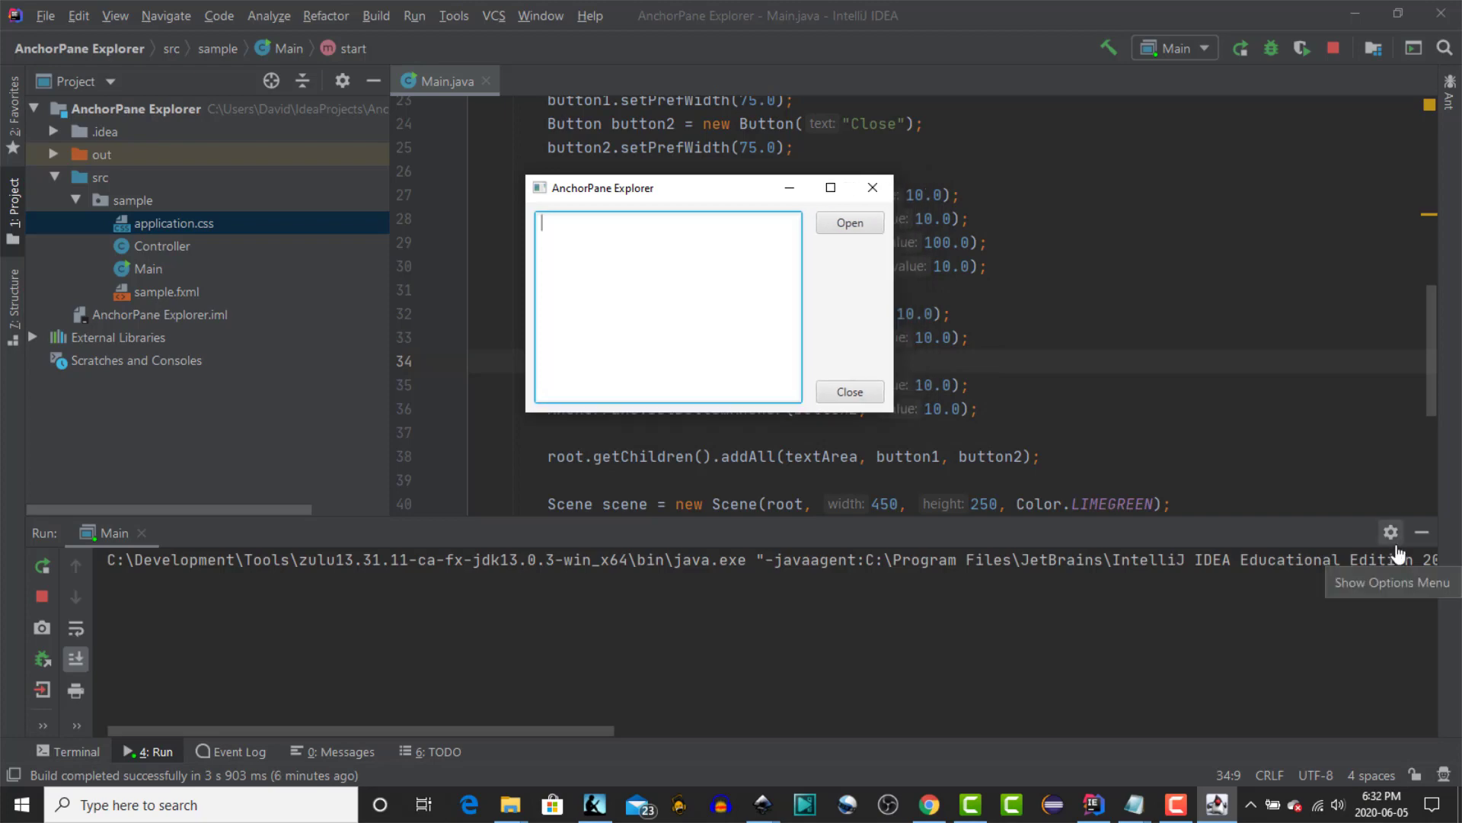